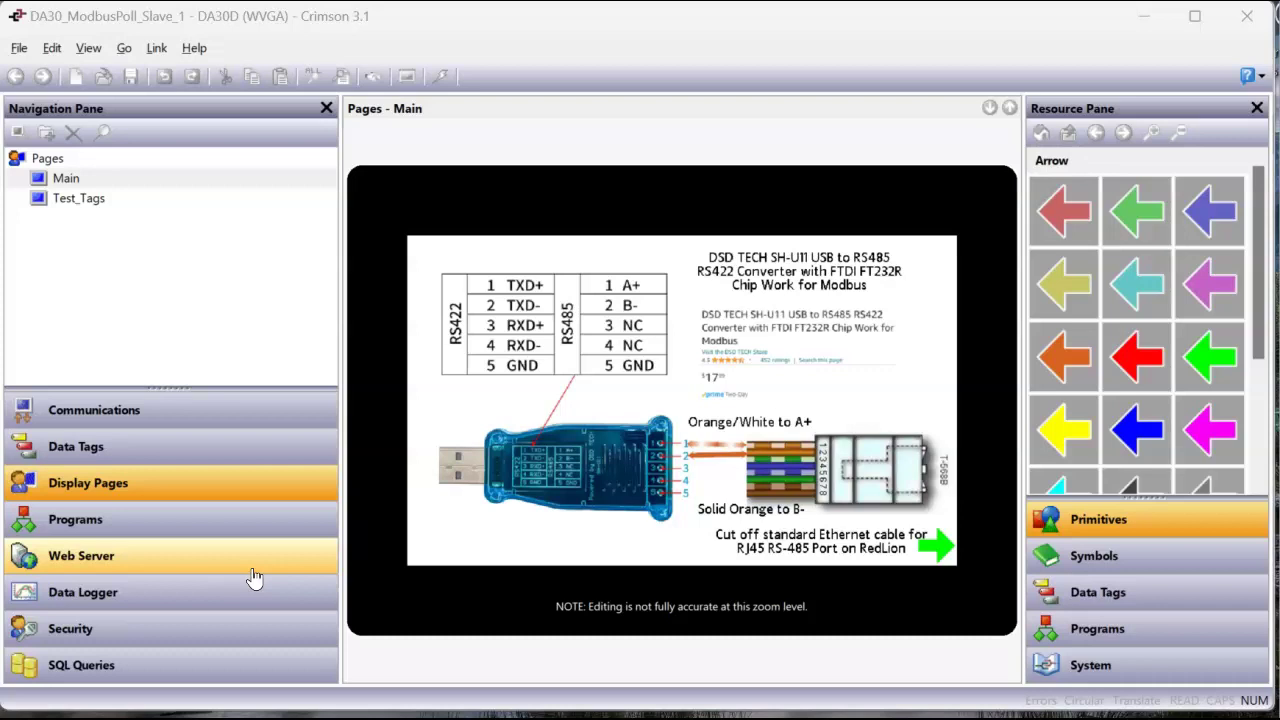
# Bring the Amazon page for the DSD TECH SH-U11 USB-to-RS485 converter to the front
pyautogui.click(445, 508)
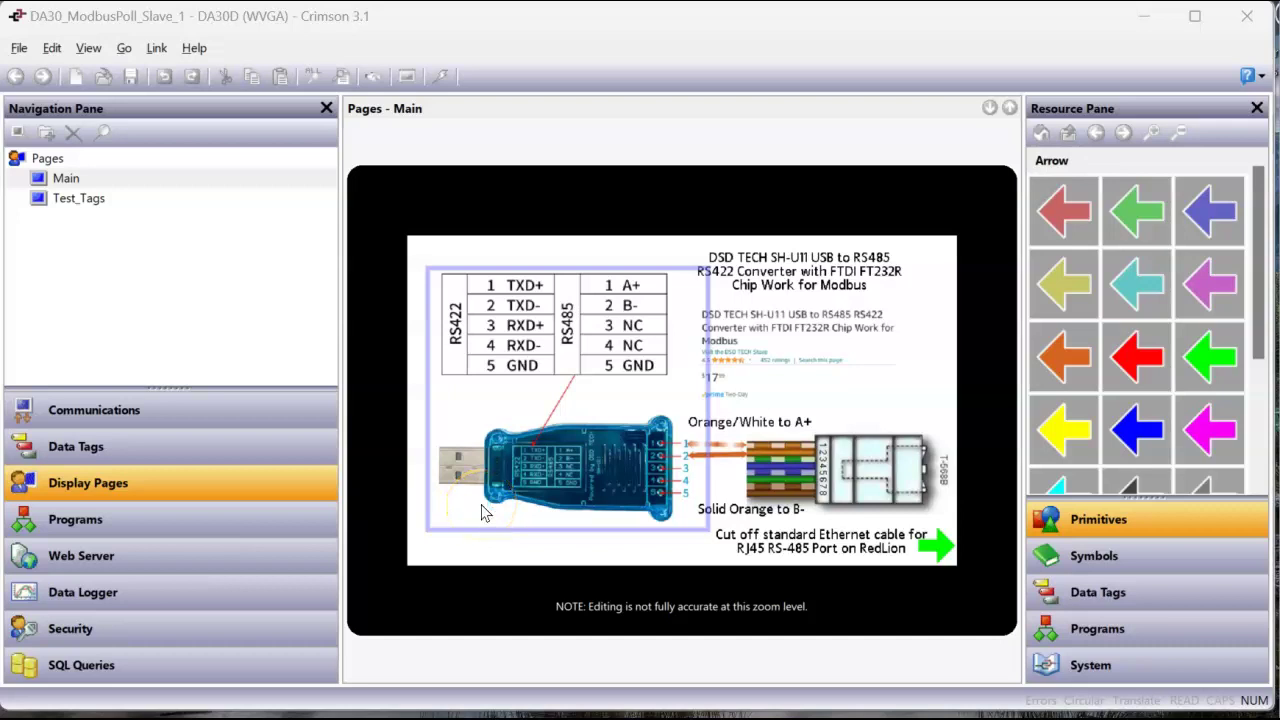
pyautogui.press('Escape')
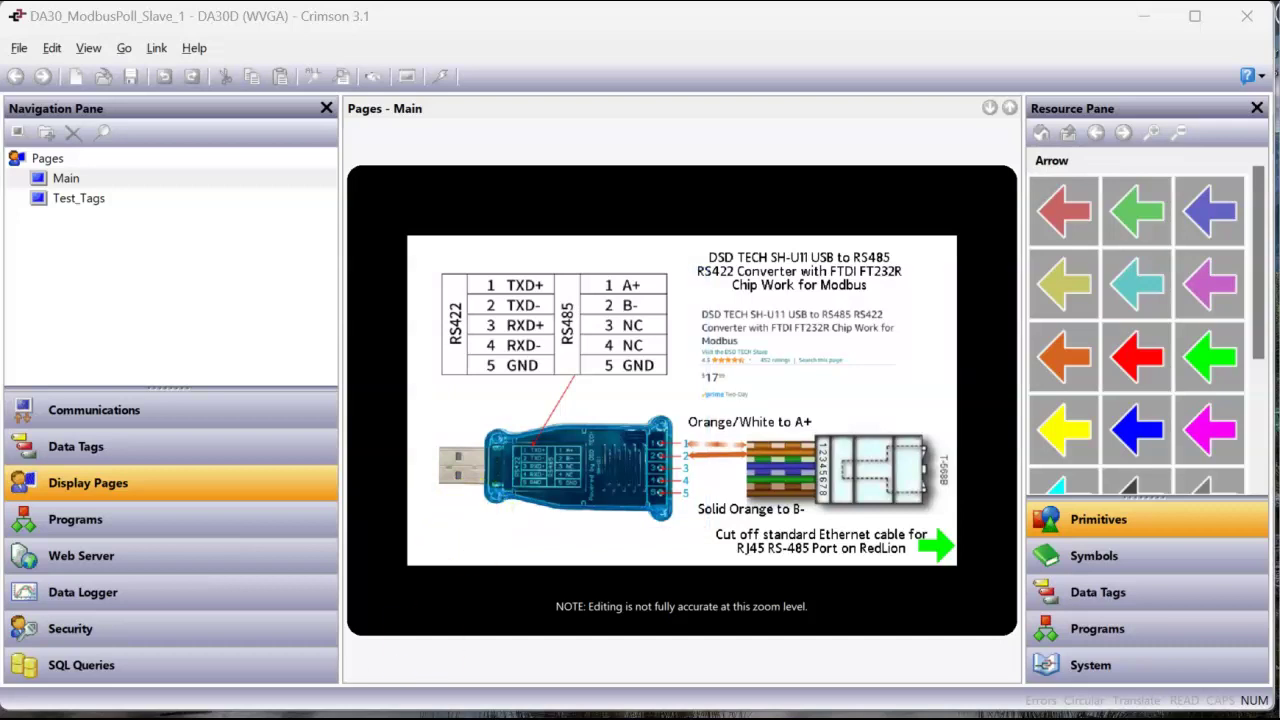
pyautogui.click(360, 655)
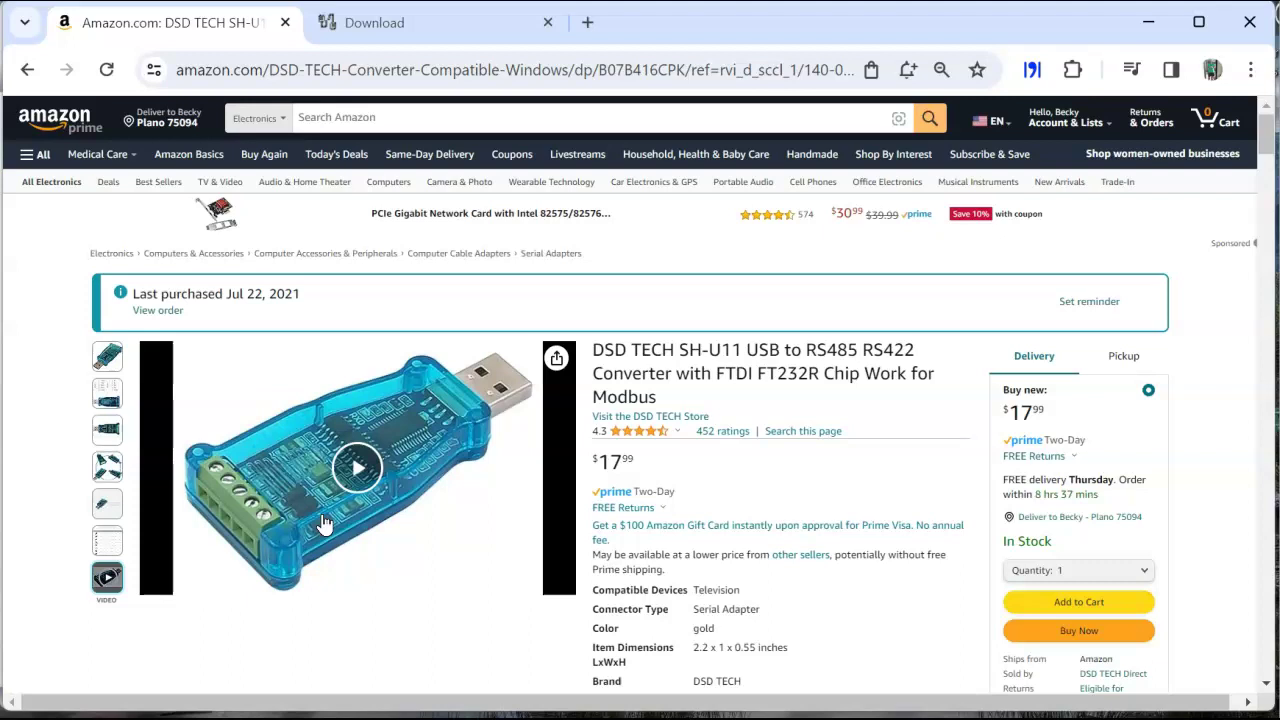
# Return to the Google results and open the Modbus Slave Simulator result
pyautogui.click(375, 22)
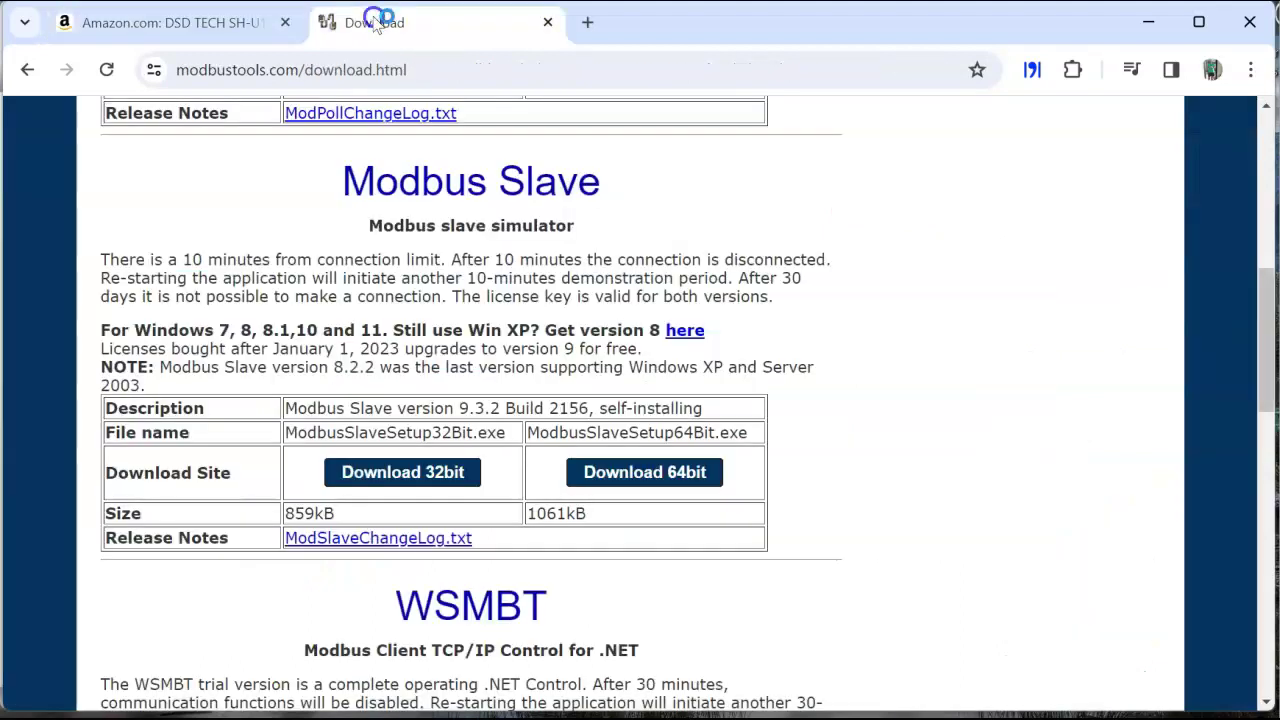
pyautogui.click(28, 70)
pyautogui.click(28, 70)
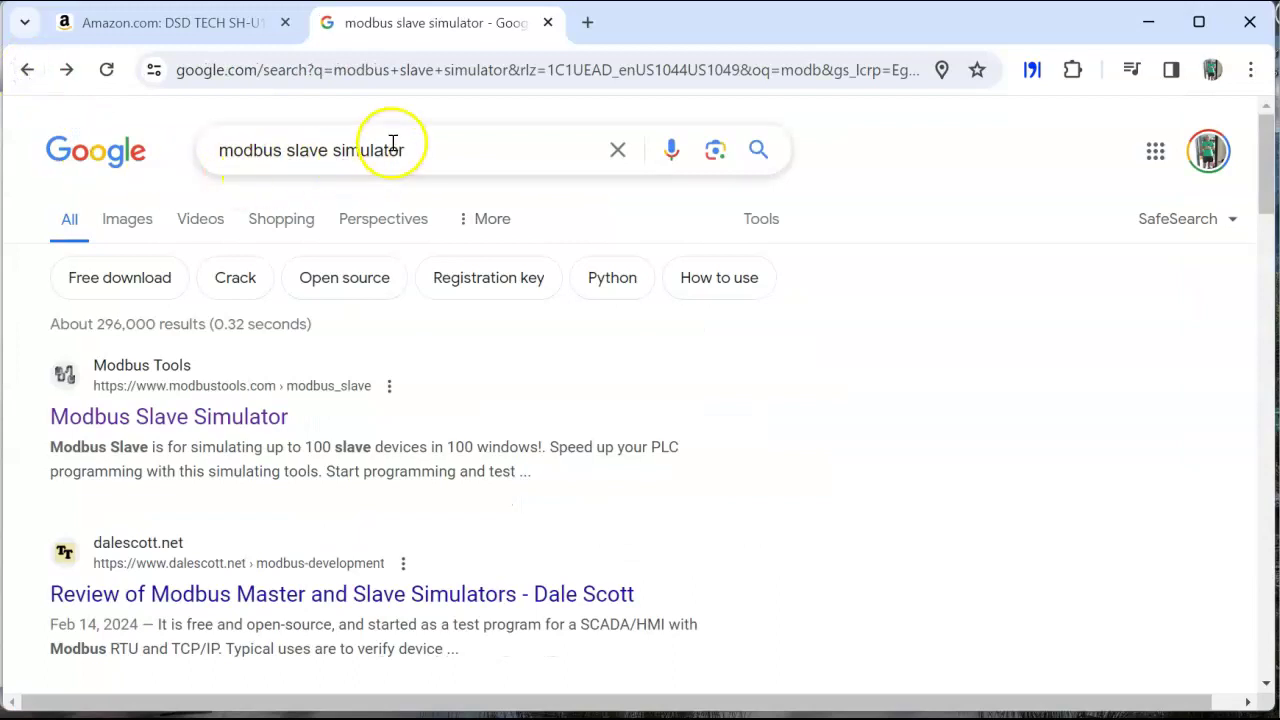
pyautogui.click(175, 414)
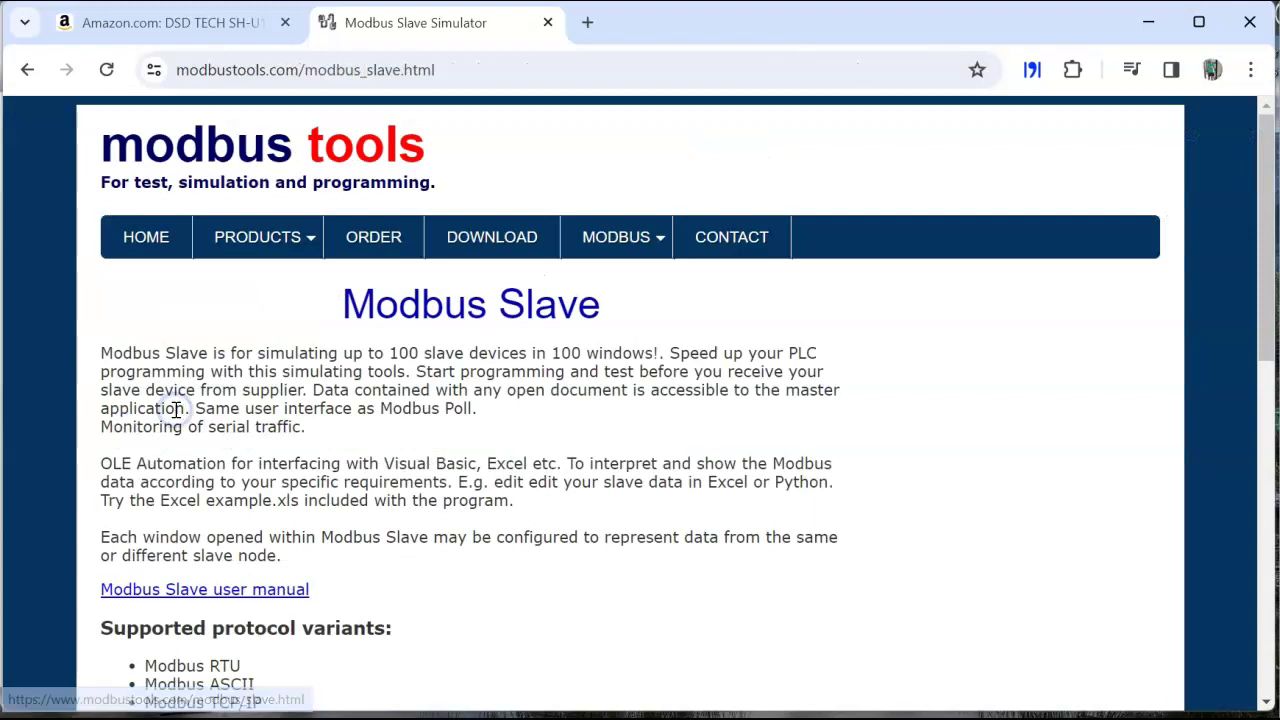
# Download the 64-bit Modbus Slave installer from the modbustools download page
pyautogui.click(483, 260)
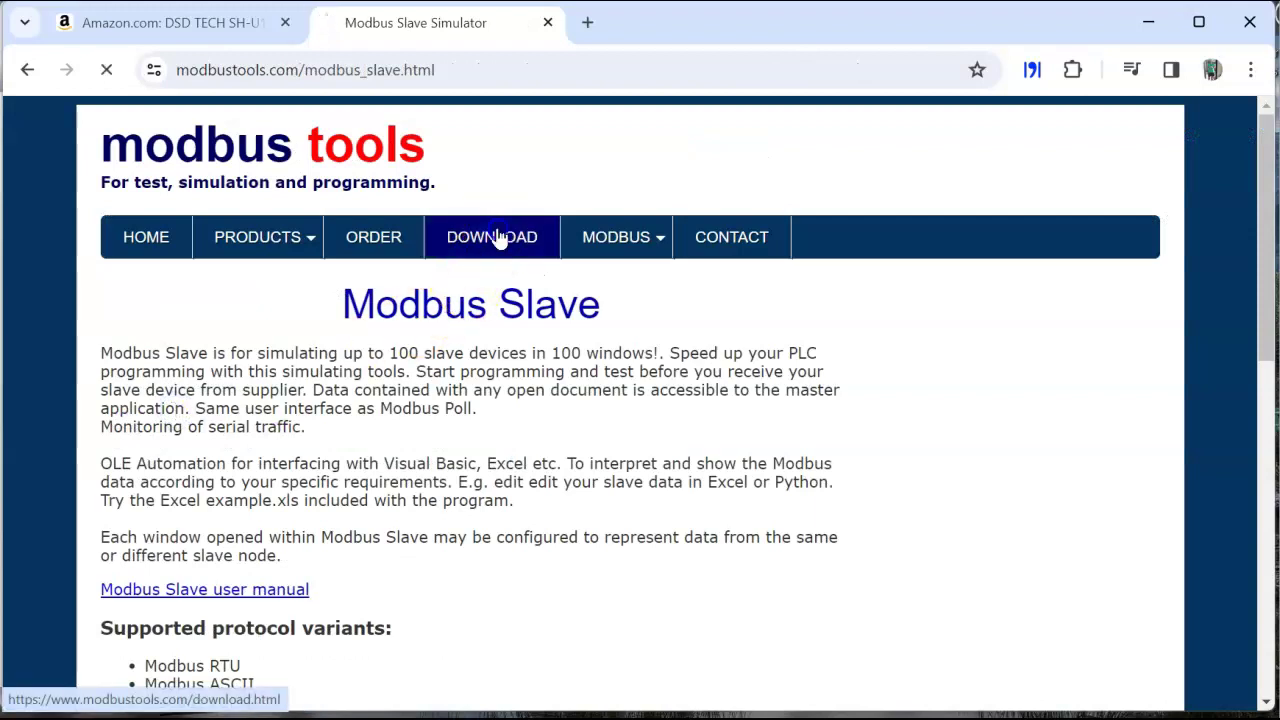
pyautogui.scroll(-5, 650, 350)
pyautogui.scroll(-1, 645, 355)
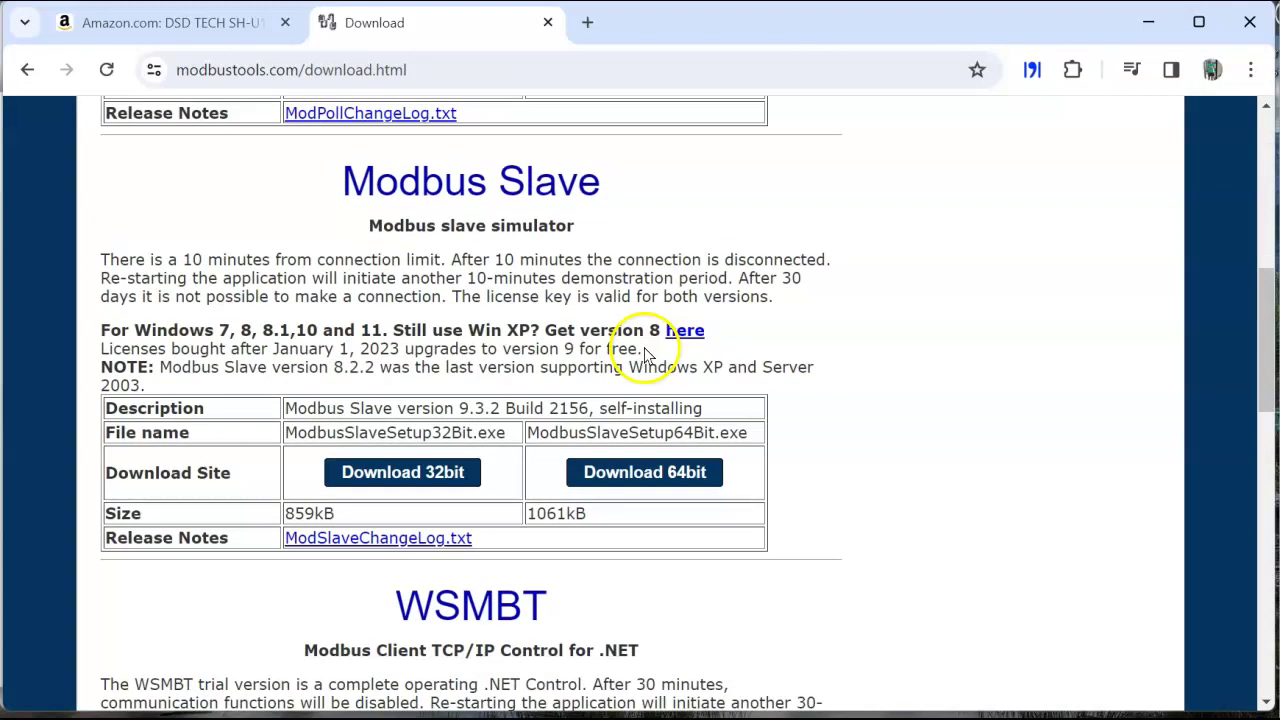
pyautogui.click(666, 486)
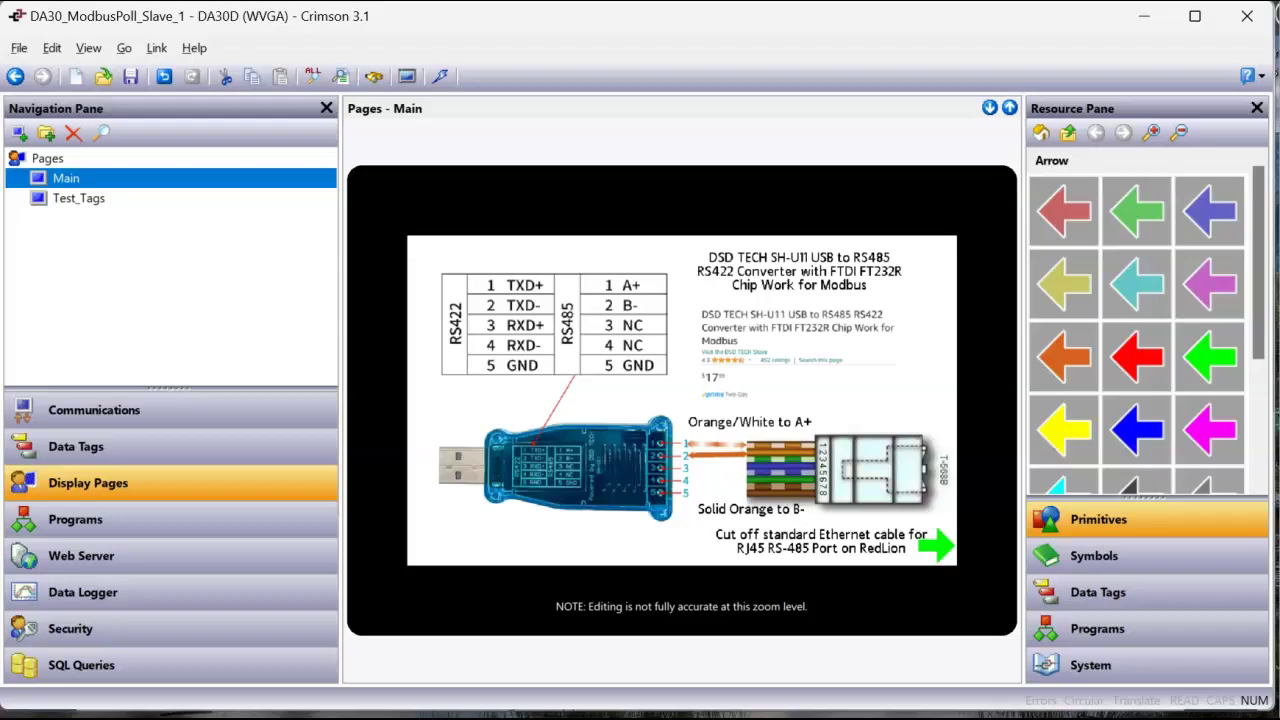
# Confirm in Device Manager the adapter is USB Serial Port (COM9), then minimize it
pyautogui.click(800, 712)
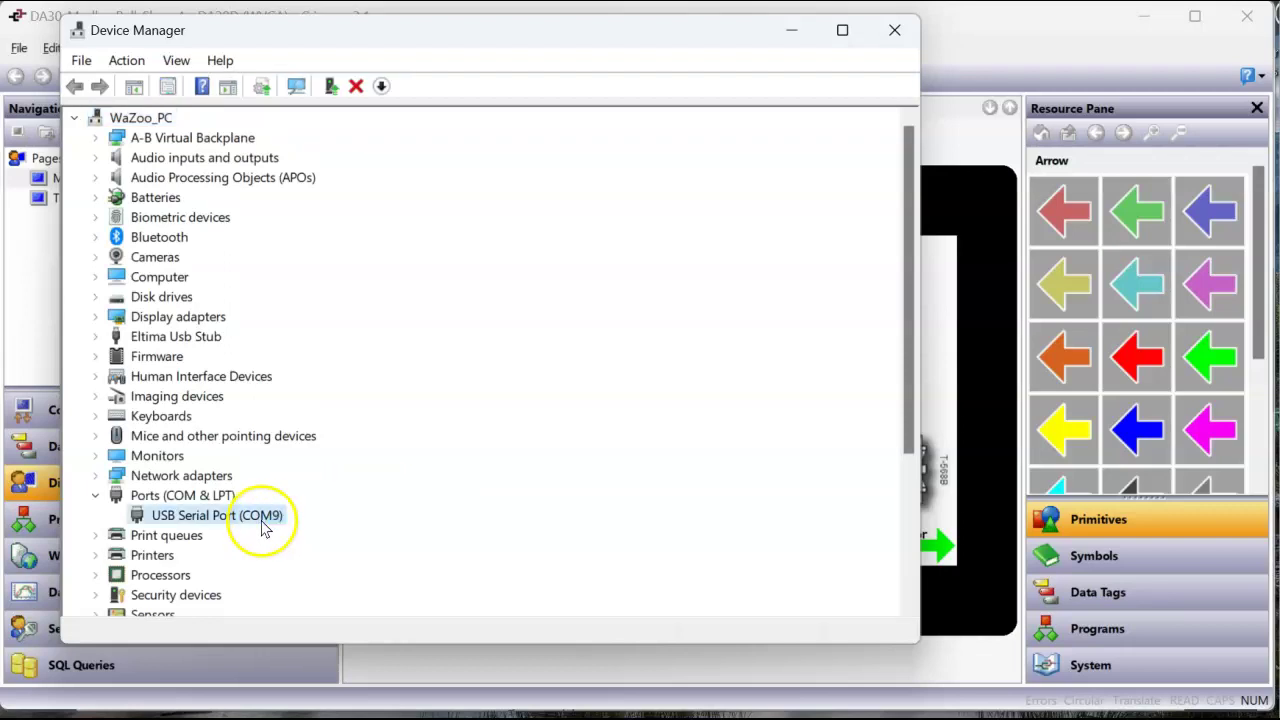
pyautogui.click(245, 524)
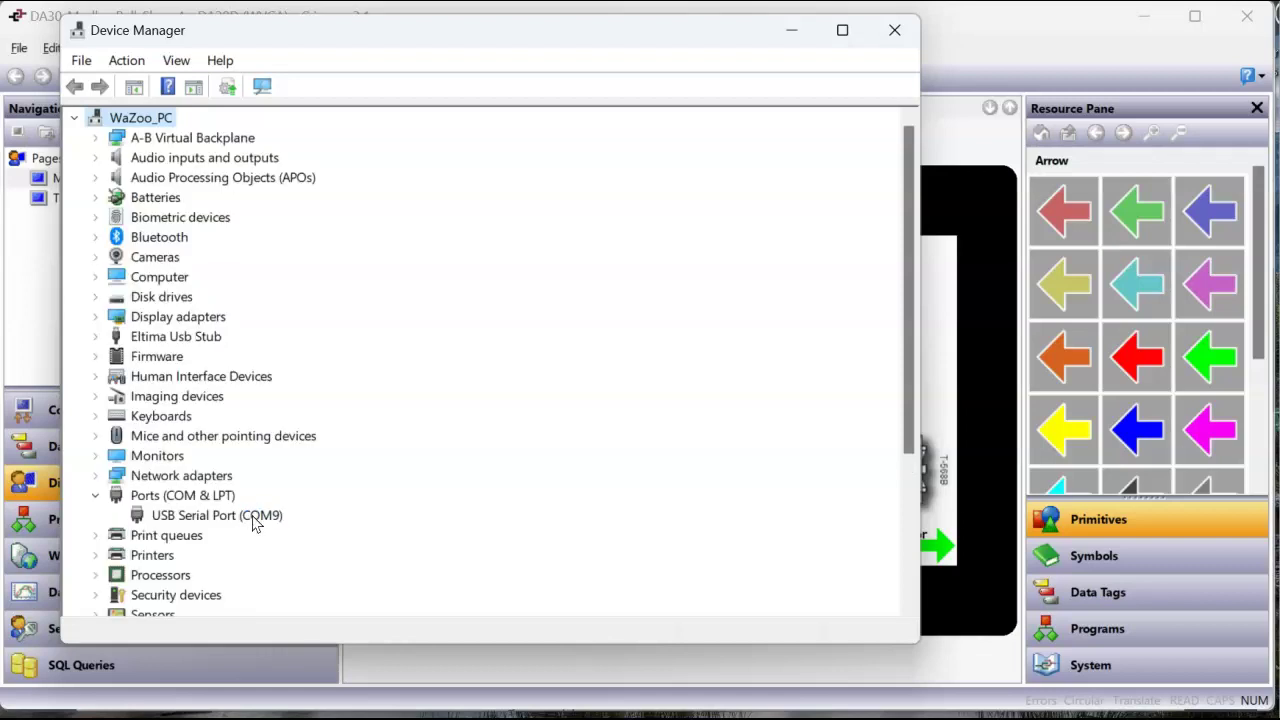
pyautogui.click(791, 31)
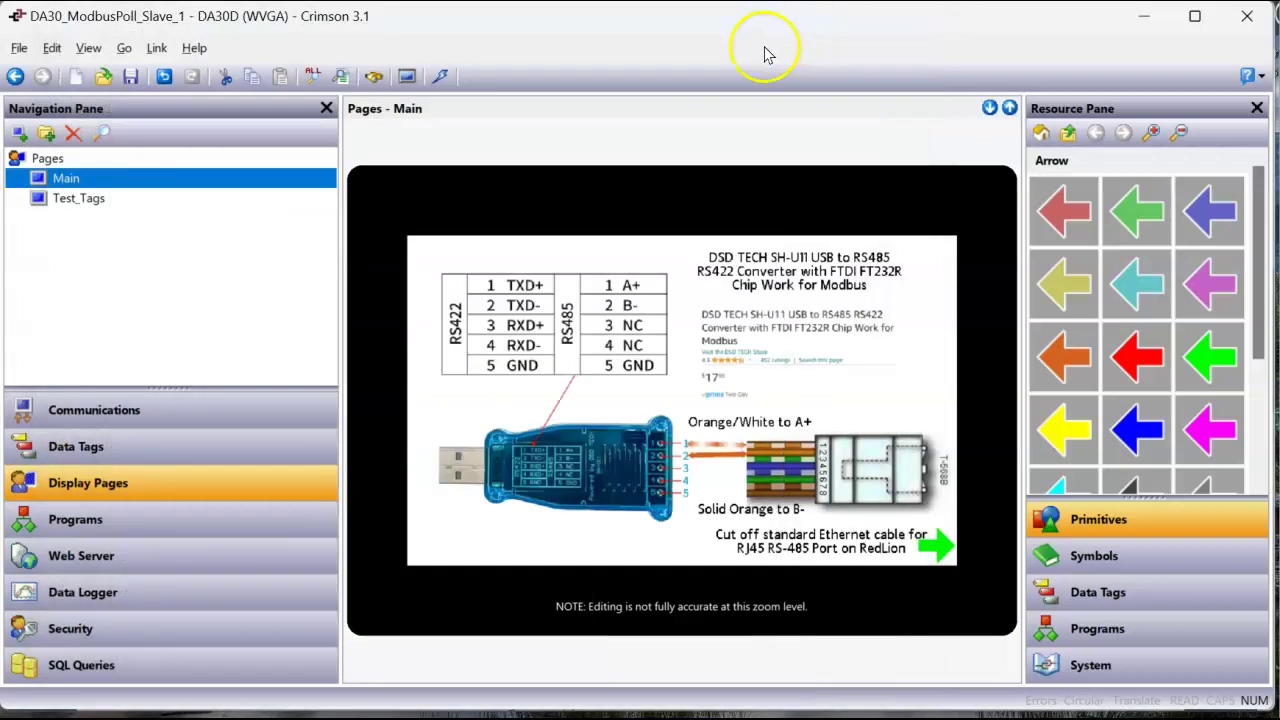
# Launch Modbus Slave from the Start menu, skipping the registration prompt
pyautogui.press('super')
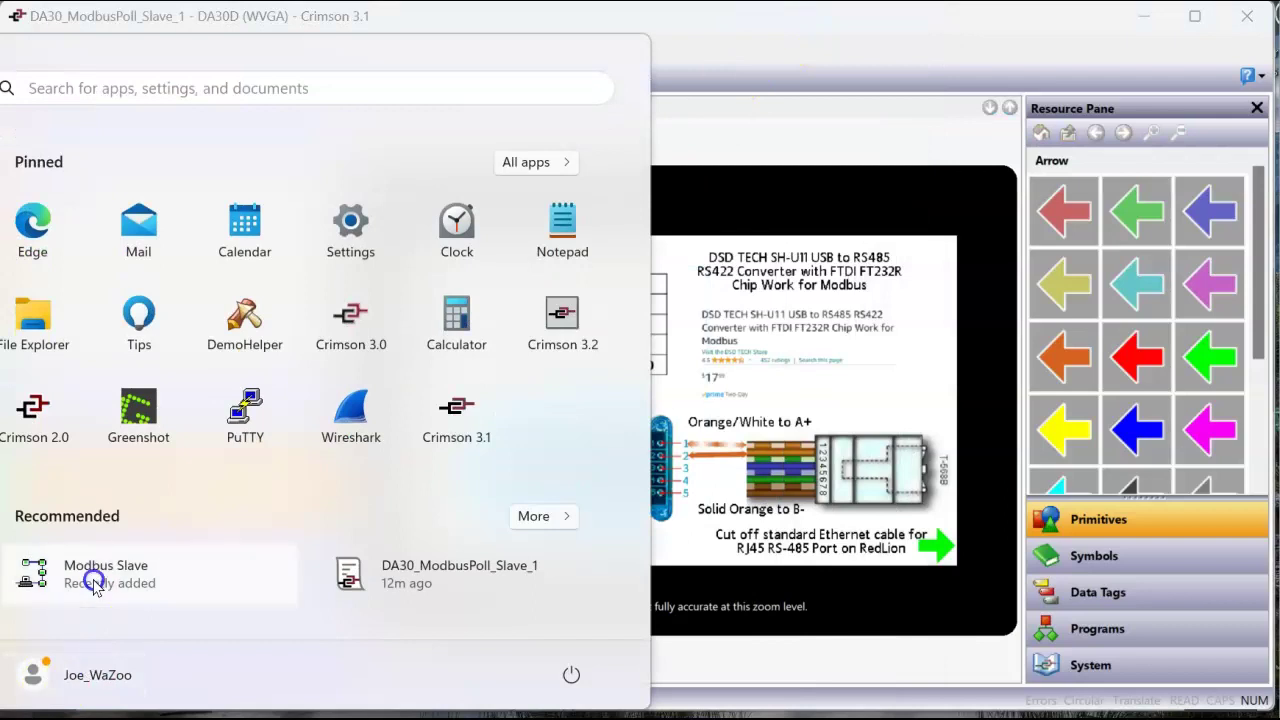
pyautogui.click(94, 580)
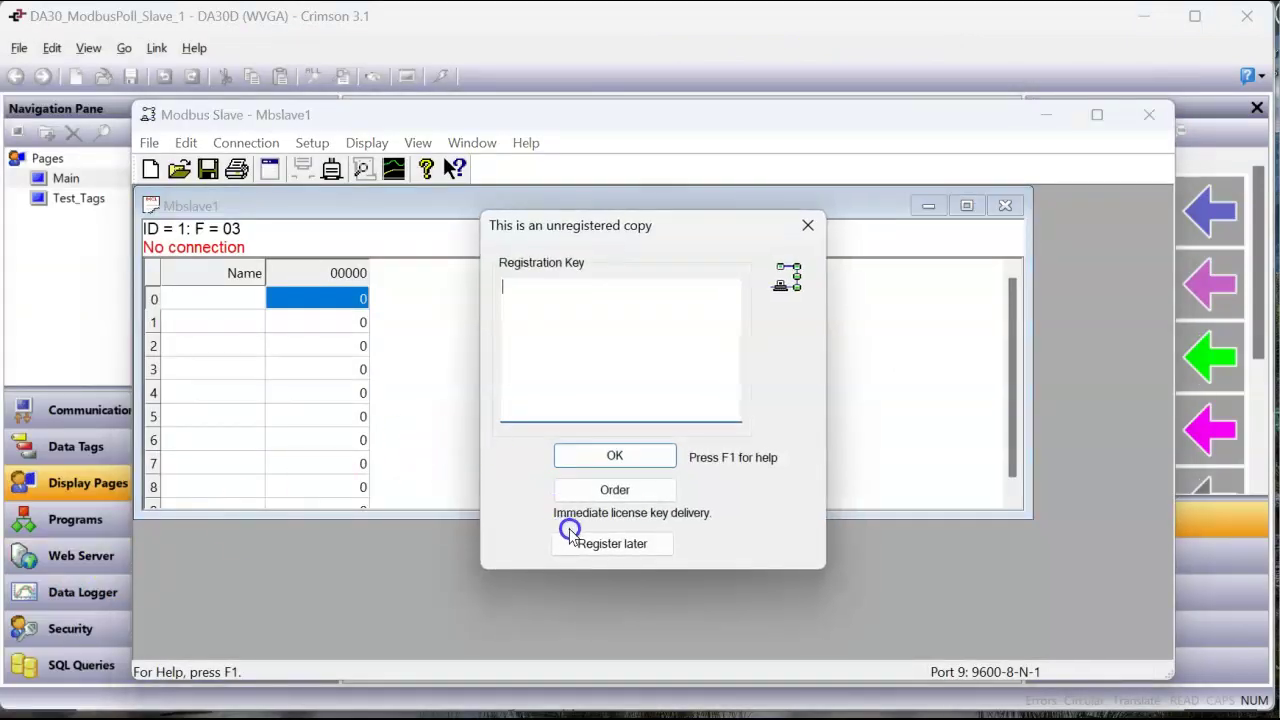
pyautogui.click(607, 553)
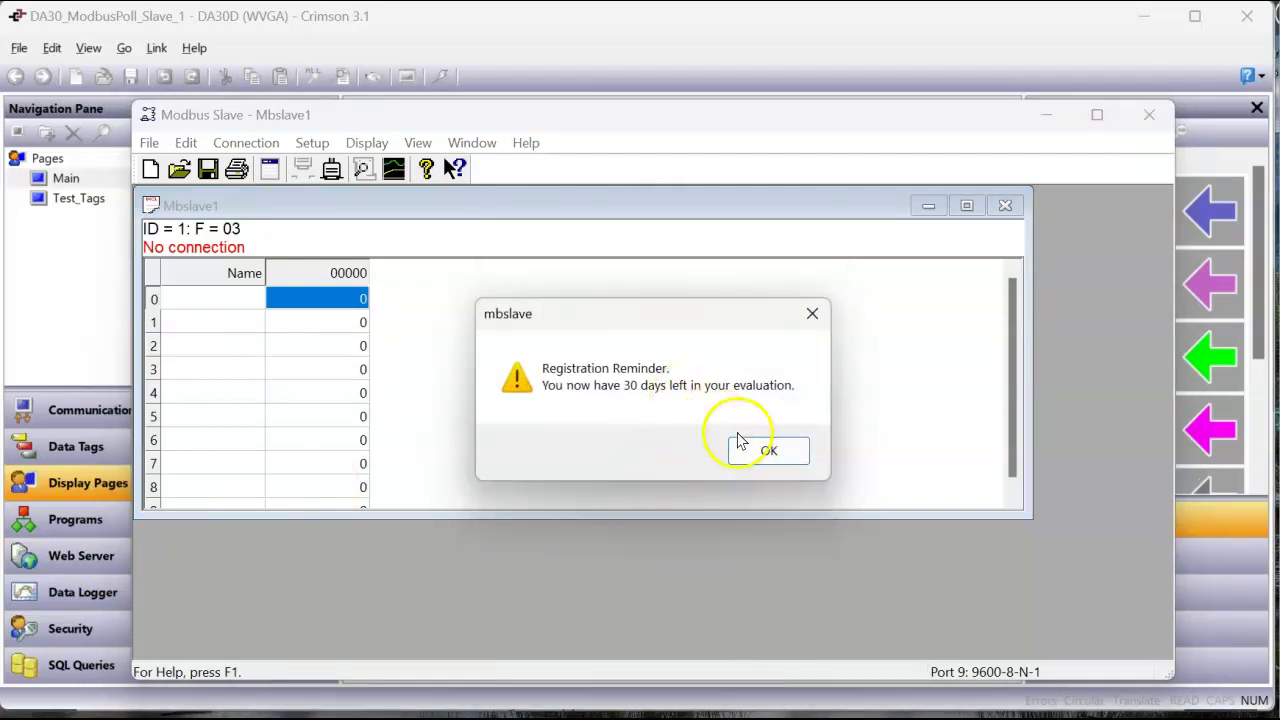
pyautogui.click(769, 450)
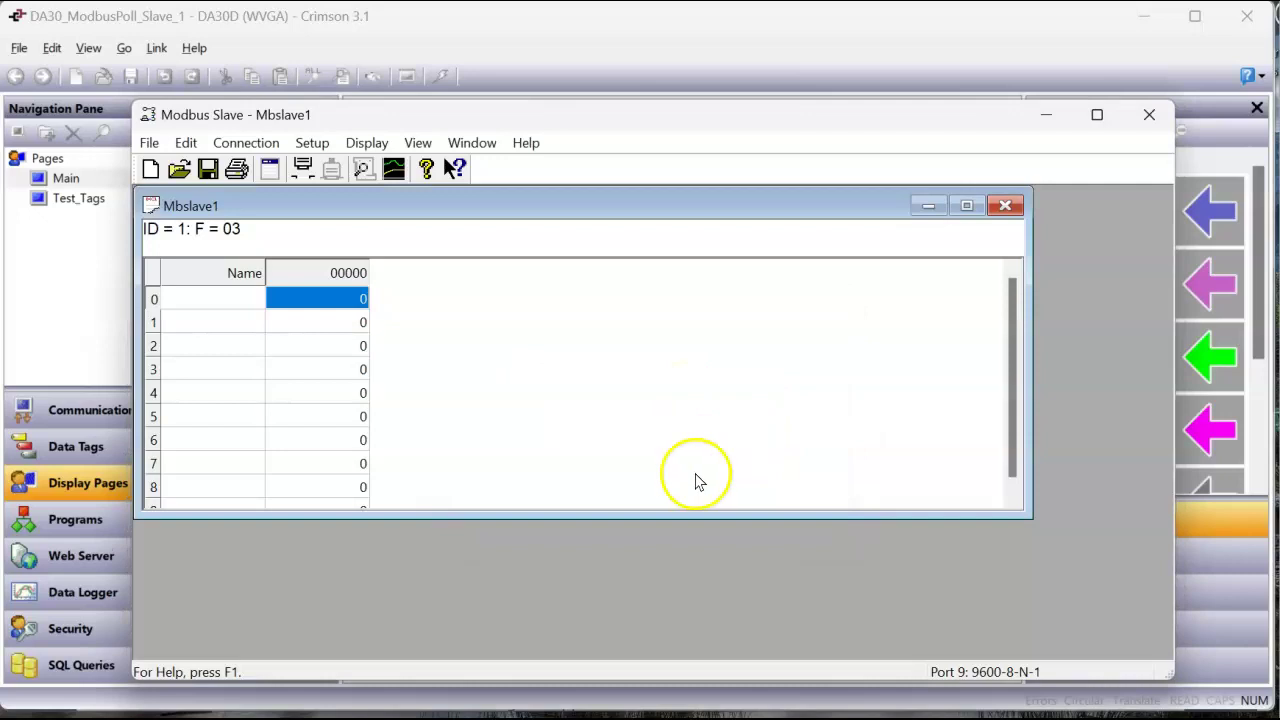
# Check the Slave Definition: slave ID 1, function 03, 10 registers from address 0
pyautogui.click(313, 143)
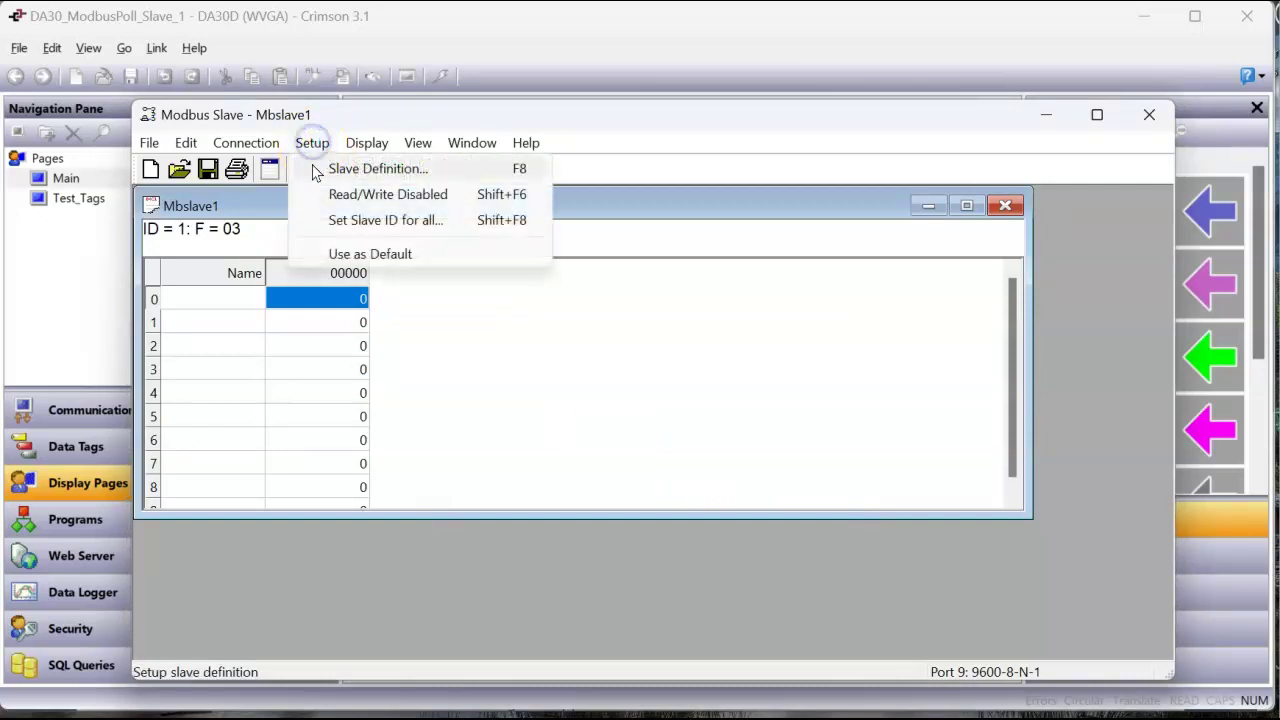
pyautogui.click(334, 170)
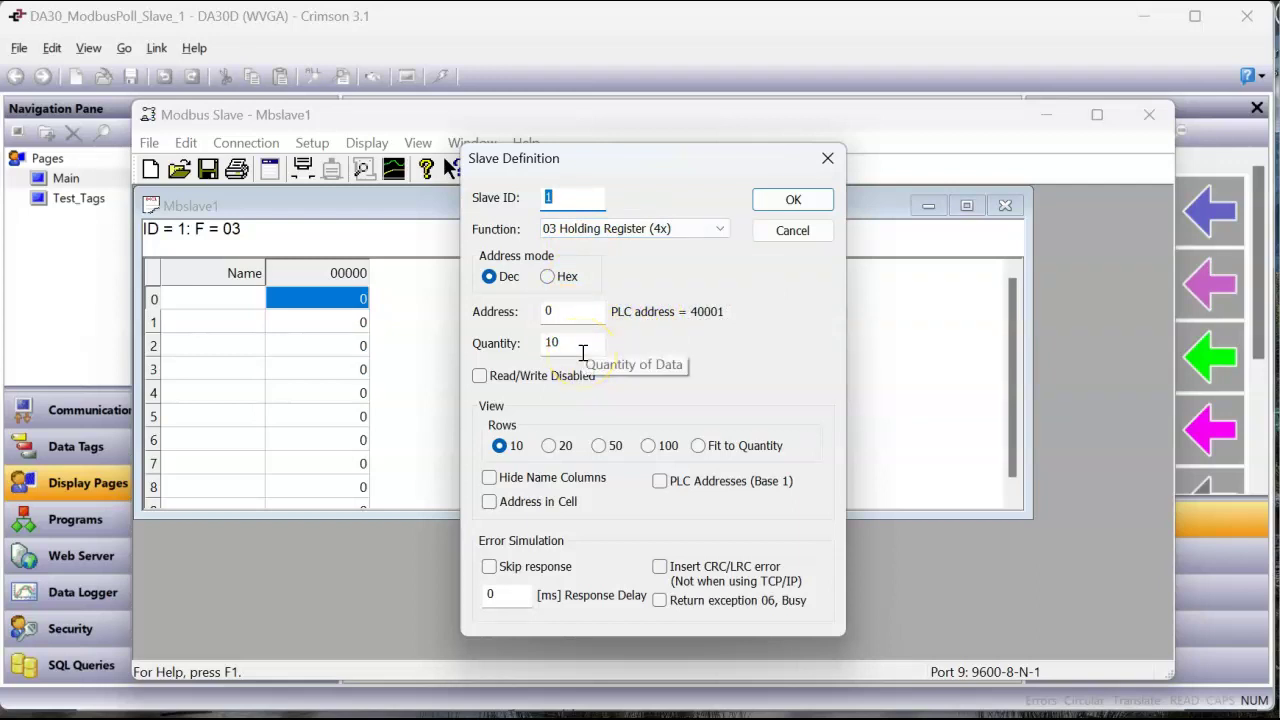
pyautogui.click(792, 201)
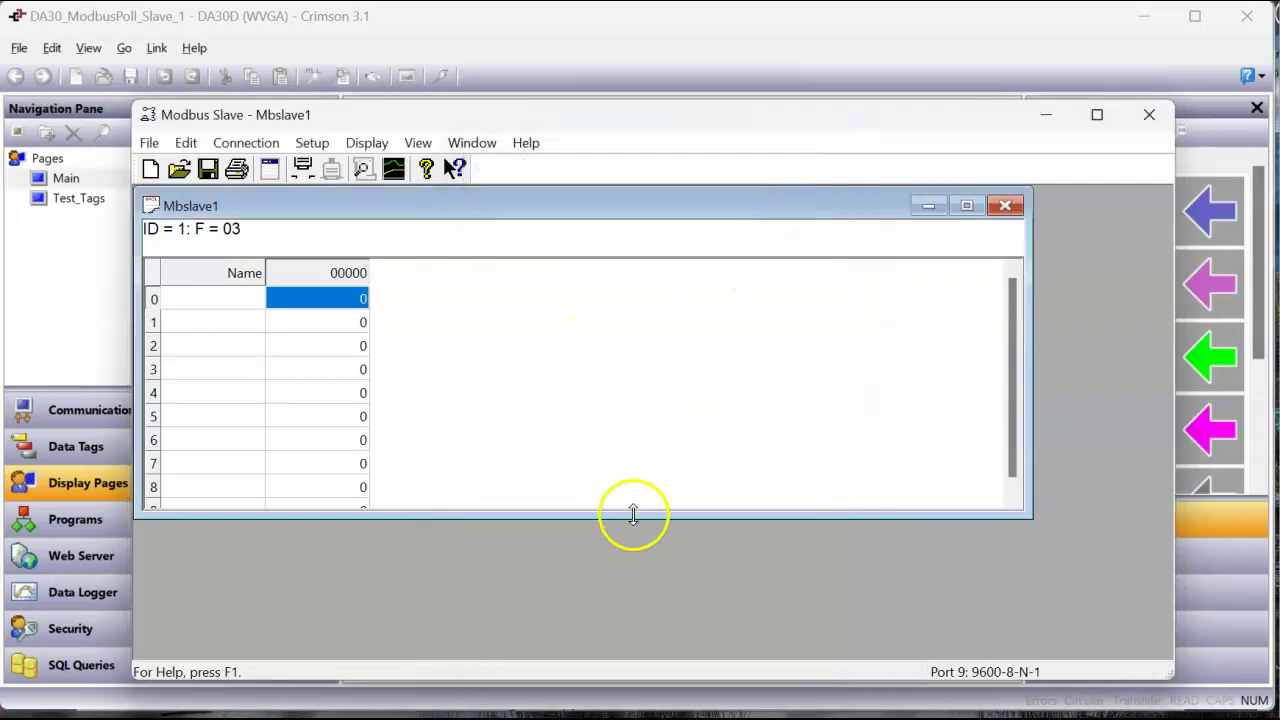
# Enlarge Mbslave1 to show all ten rows, then disconnect and reconnect it on Port 9
pyautogui.moveTo(633, 515); pyautogui.dragTo(629, 575)
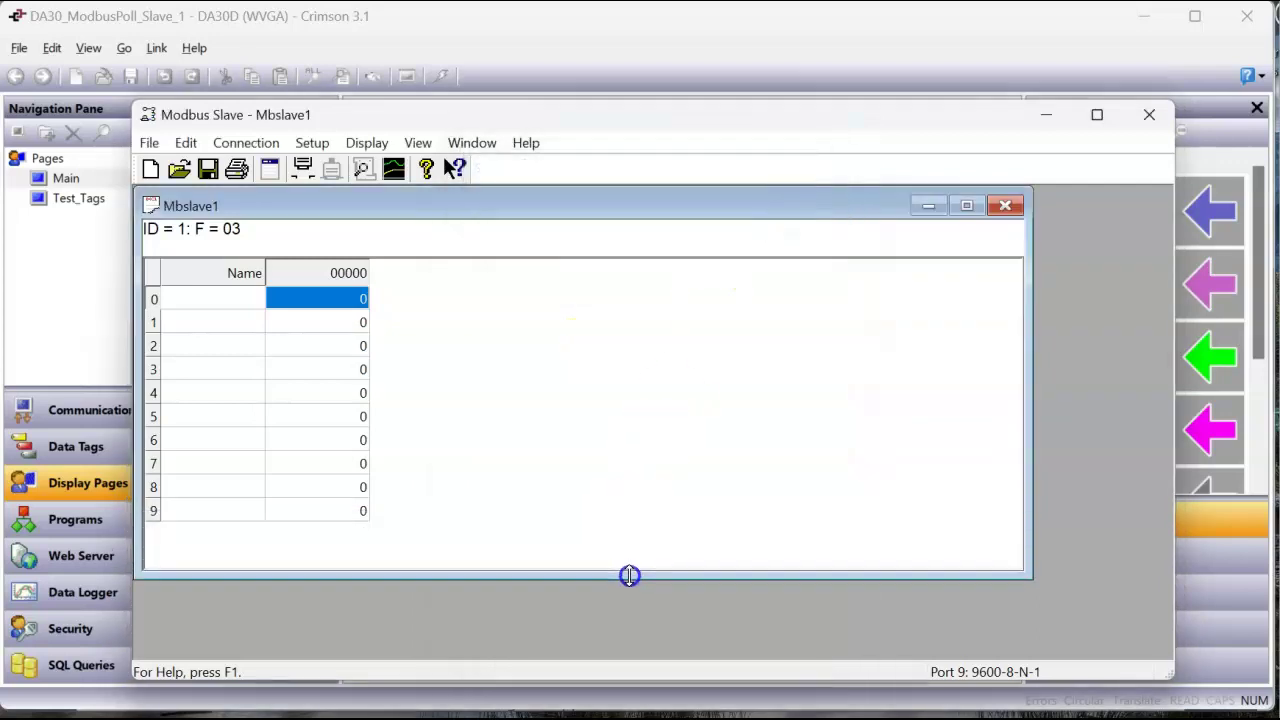
pyautogui.click(255, 143)
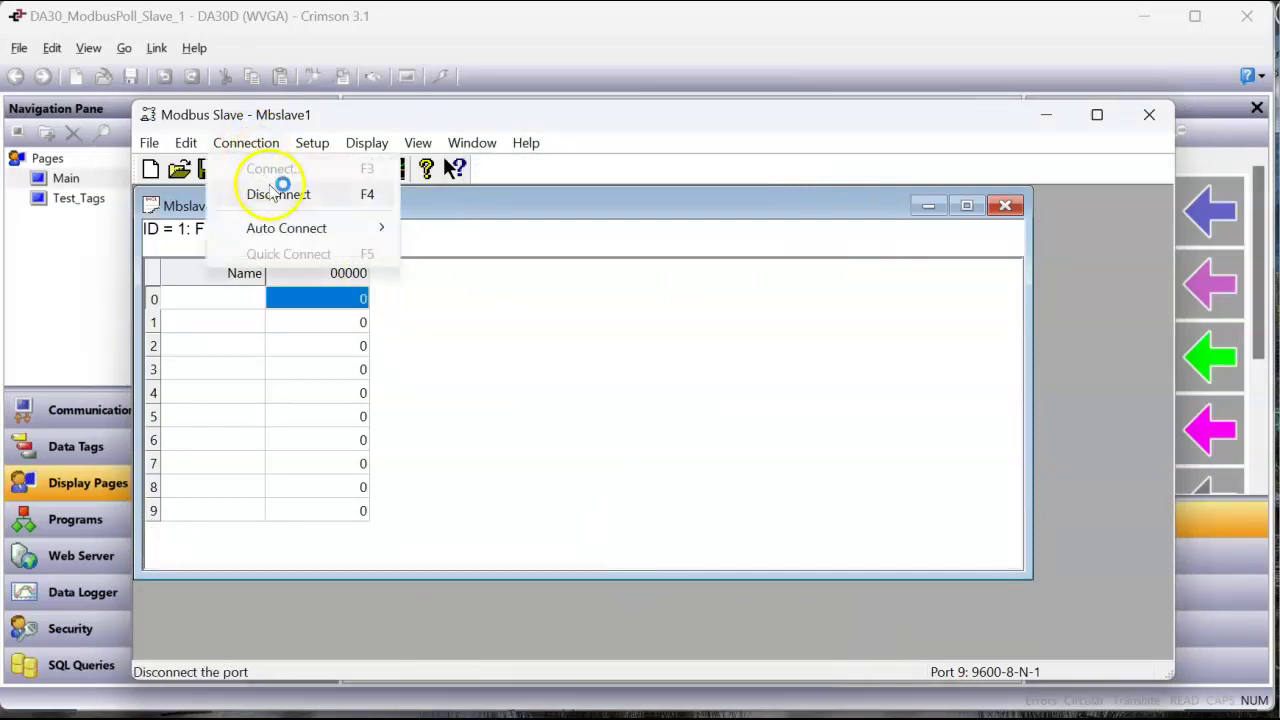
pyautogui.click(278, 192)
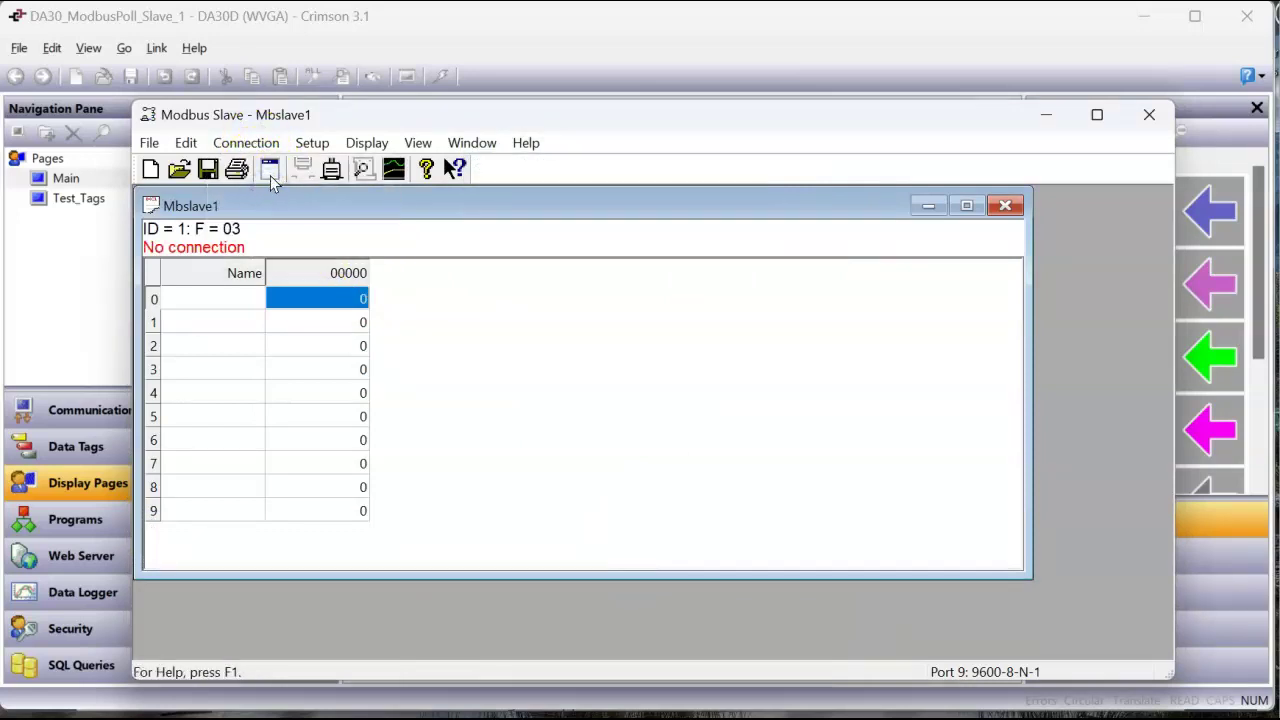
pyautogui.click(331, 169)
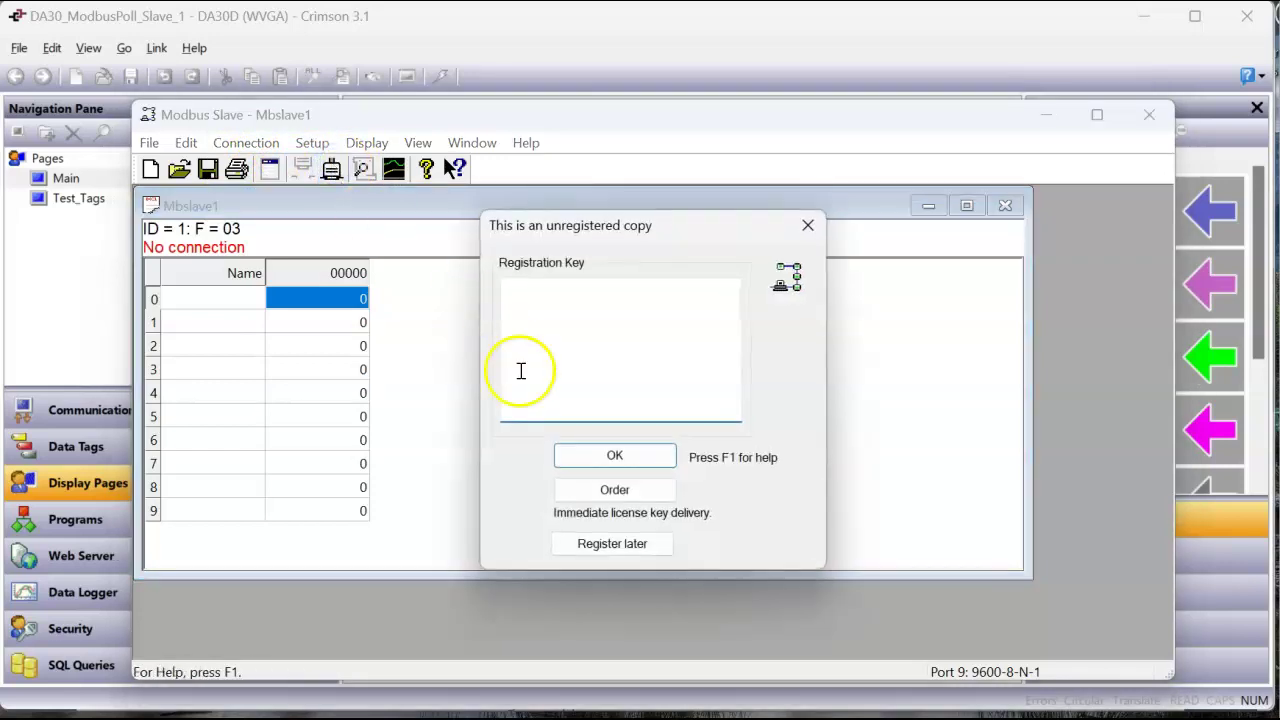
pyautogui.click(590, 541)
pyautogui.click(760, 460)
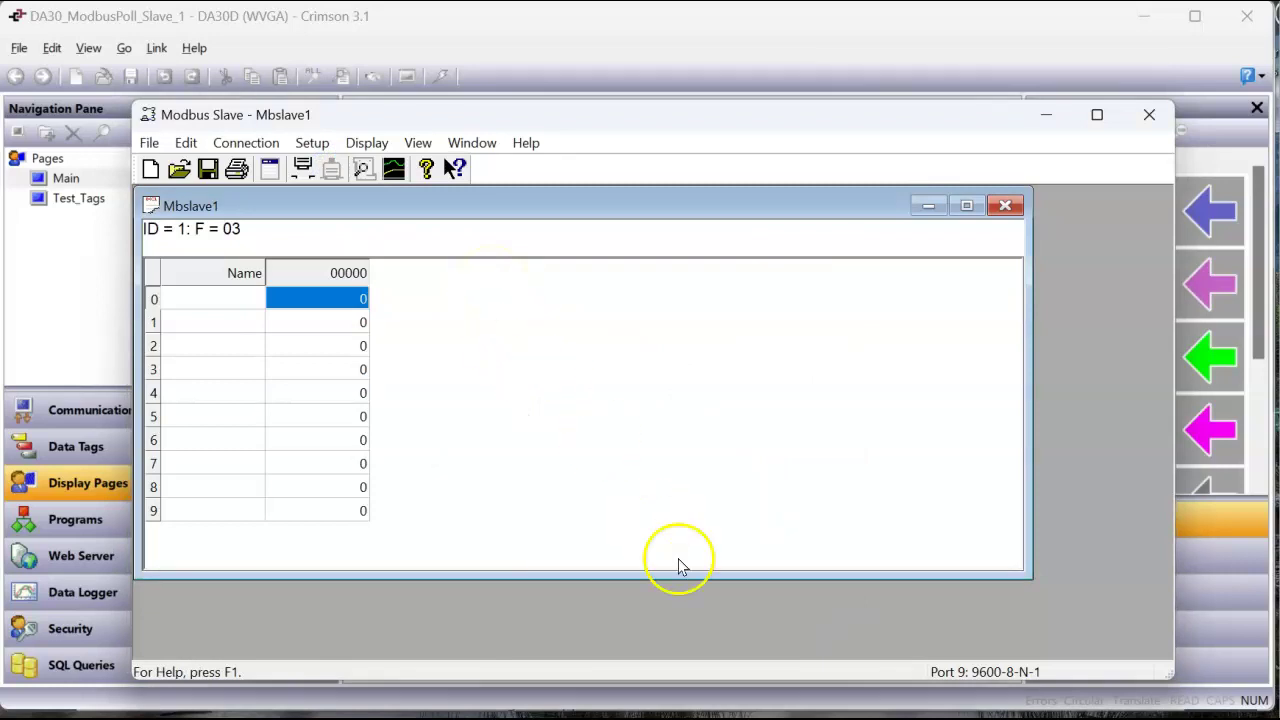
# Assign the Modbus Universal Master driver to Crimson's RS-485 Comms Port
pyautogui.click(758, 714)
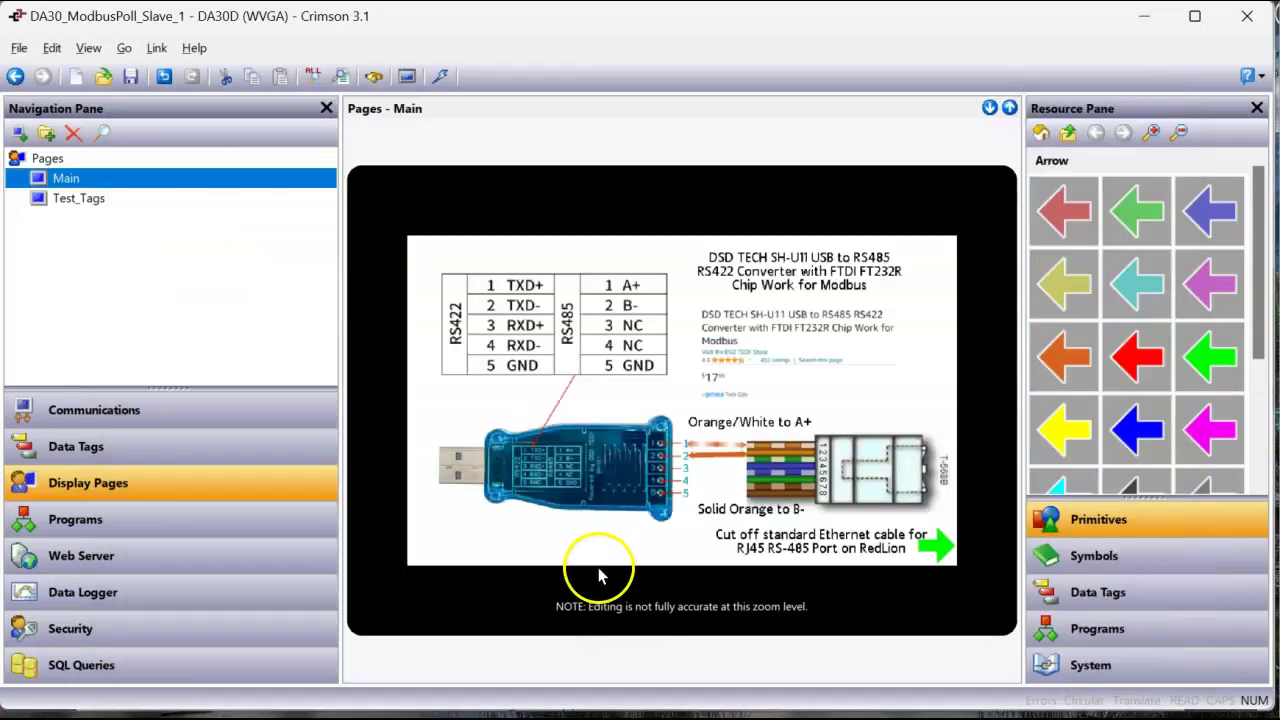
pyautogui.click(143, 418)
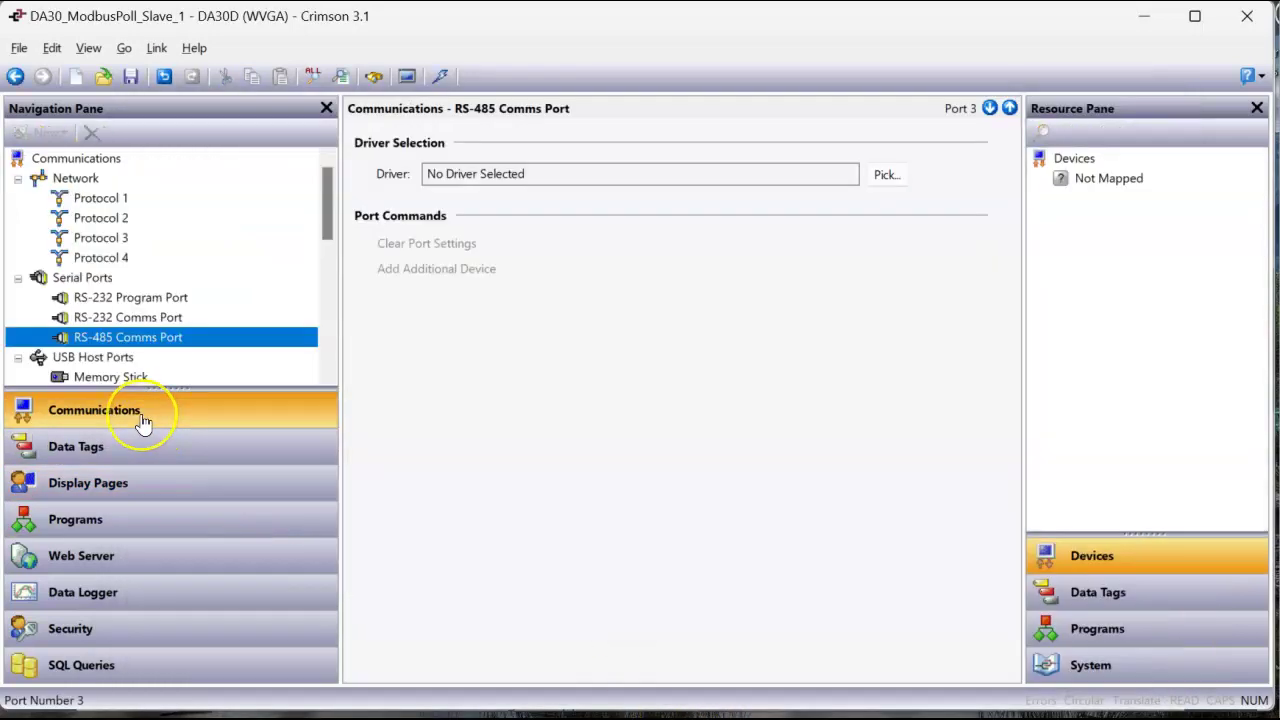
pyautogui.click(176, 343)
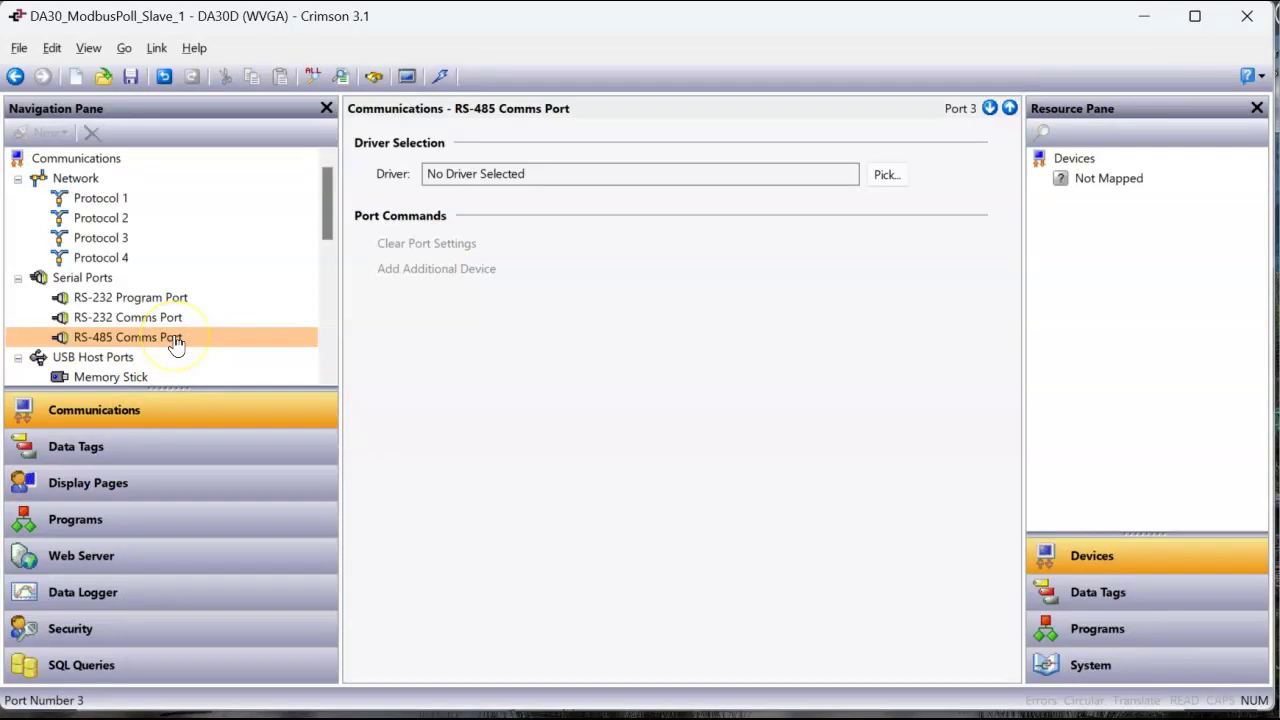
pyautogui.click(888, 178)
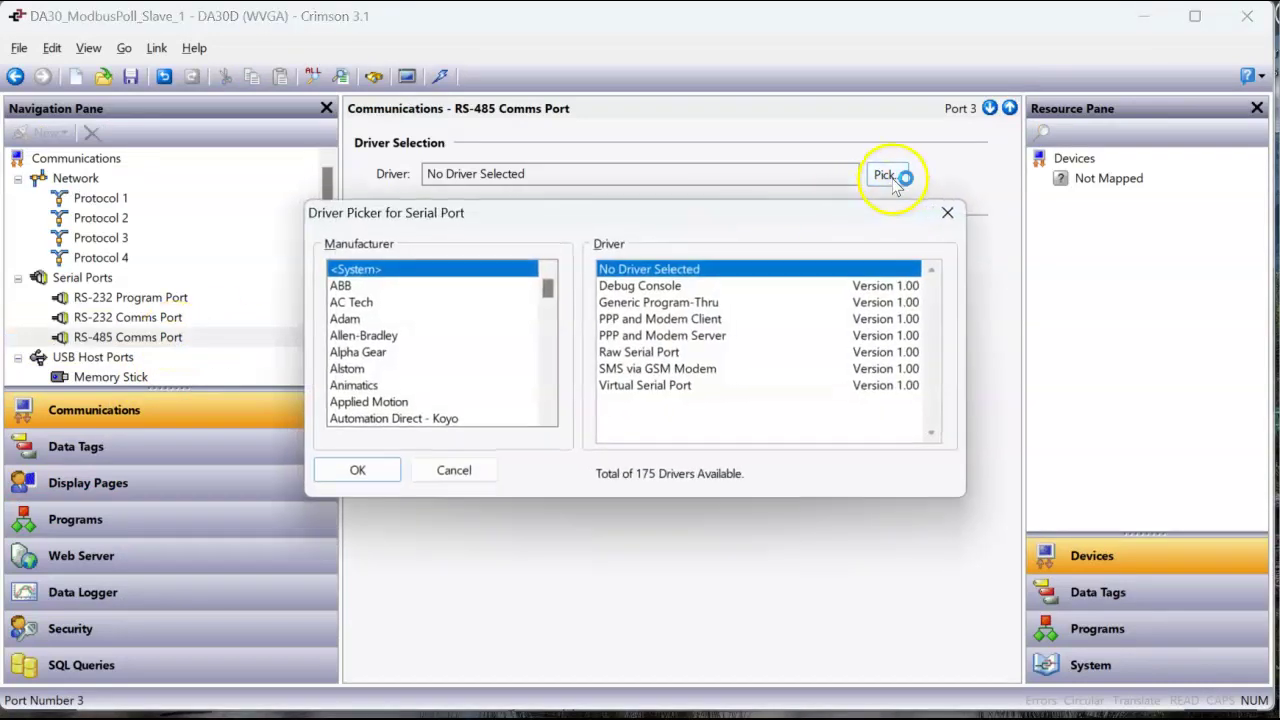
pyautogui.scroll(-6, 550, 380)
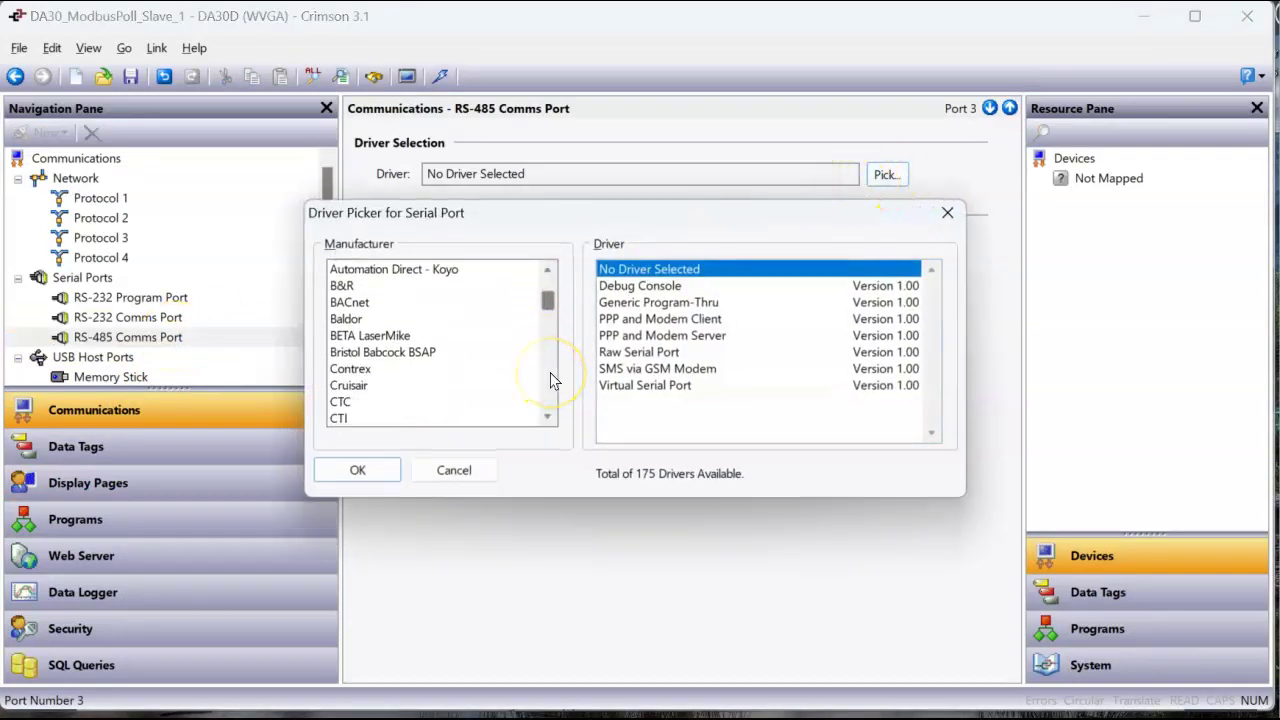
pyautogui.scroll(-7, 550, 380)
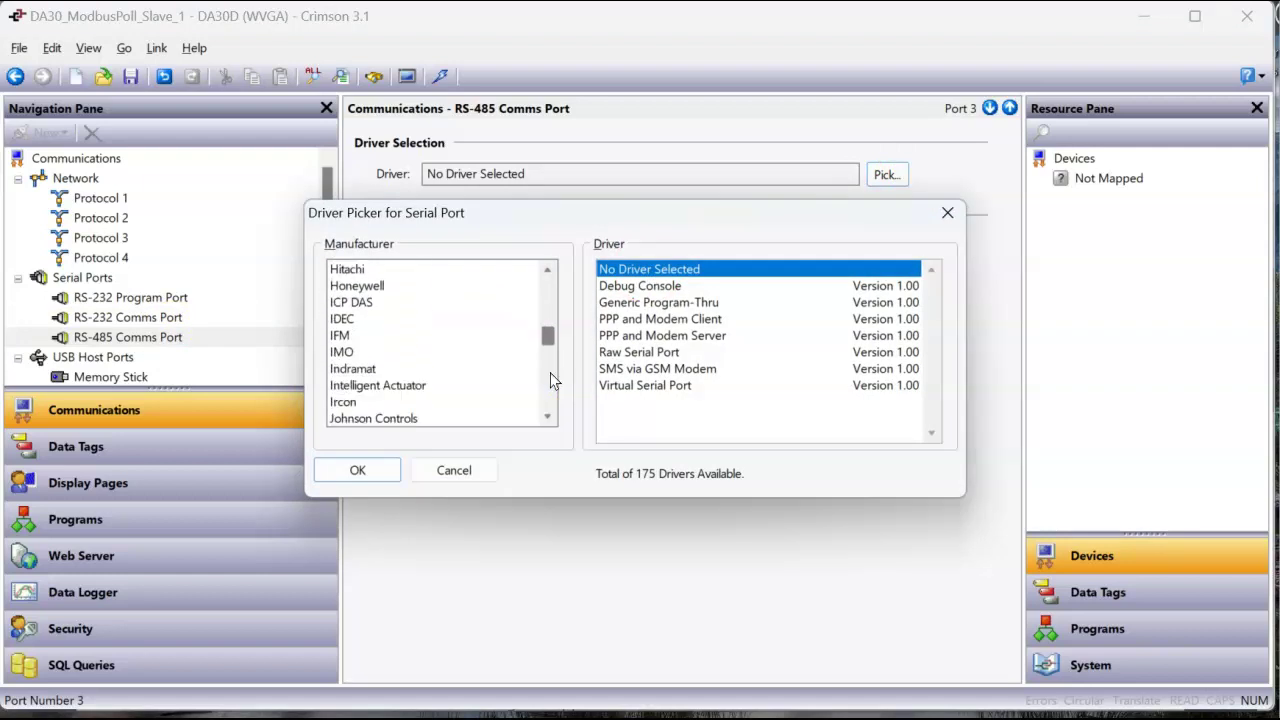
pyautogui.scroll(-5, 548, 393)
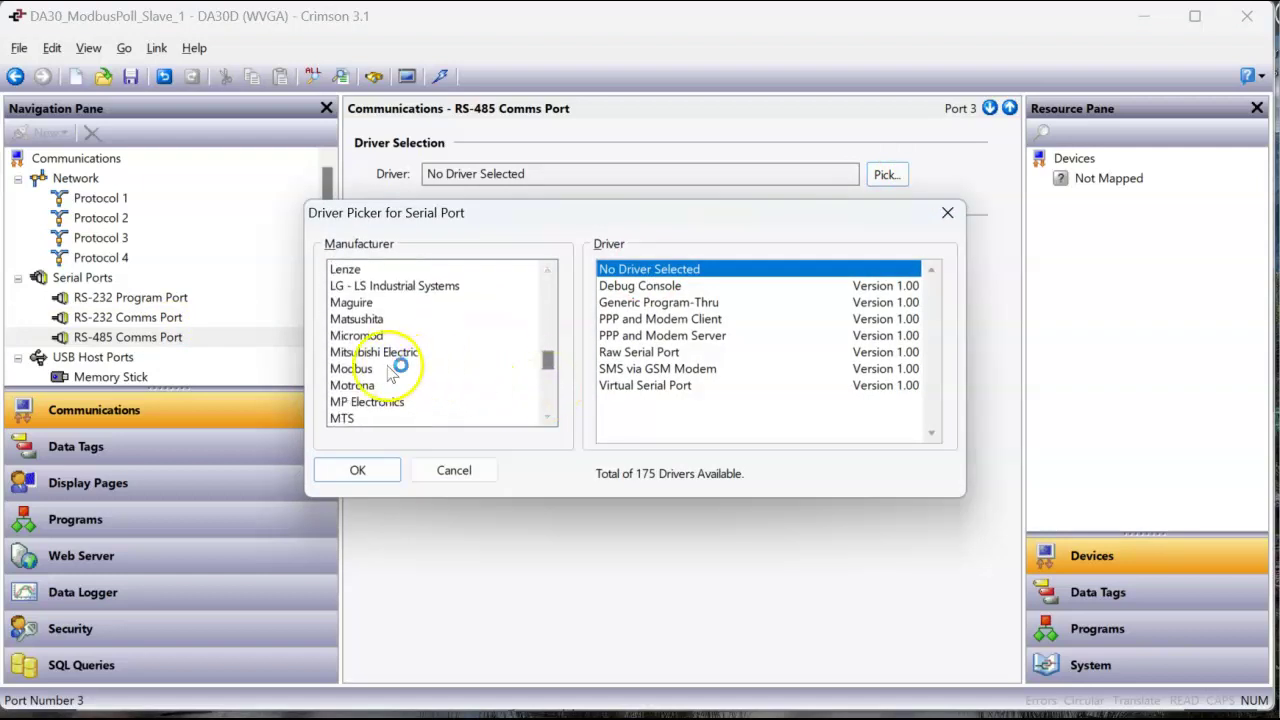
pyautogui.click(388, 369)
pyautogui.click(636, 354)
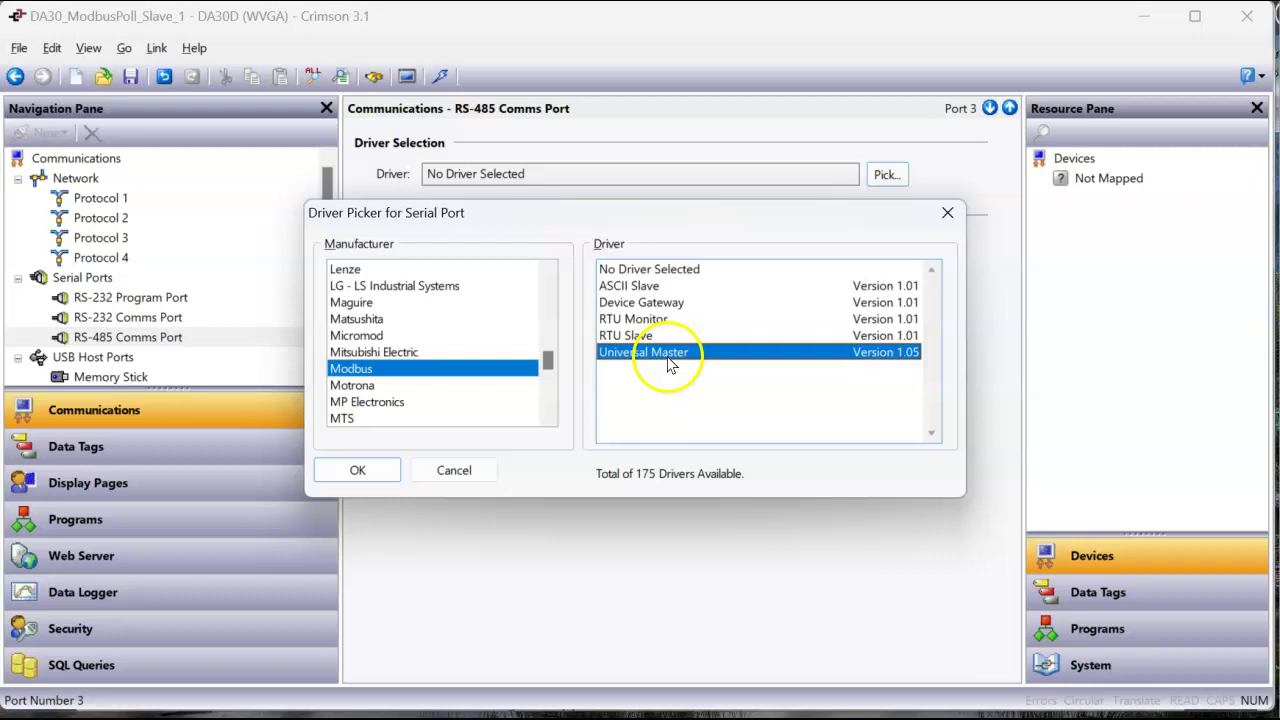
pyautogui.click(358, 471)
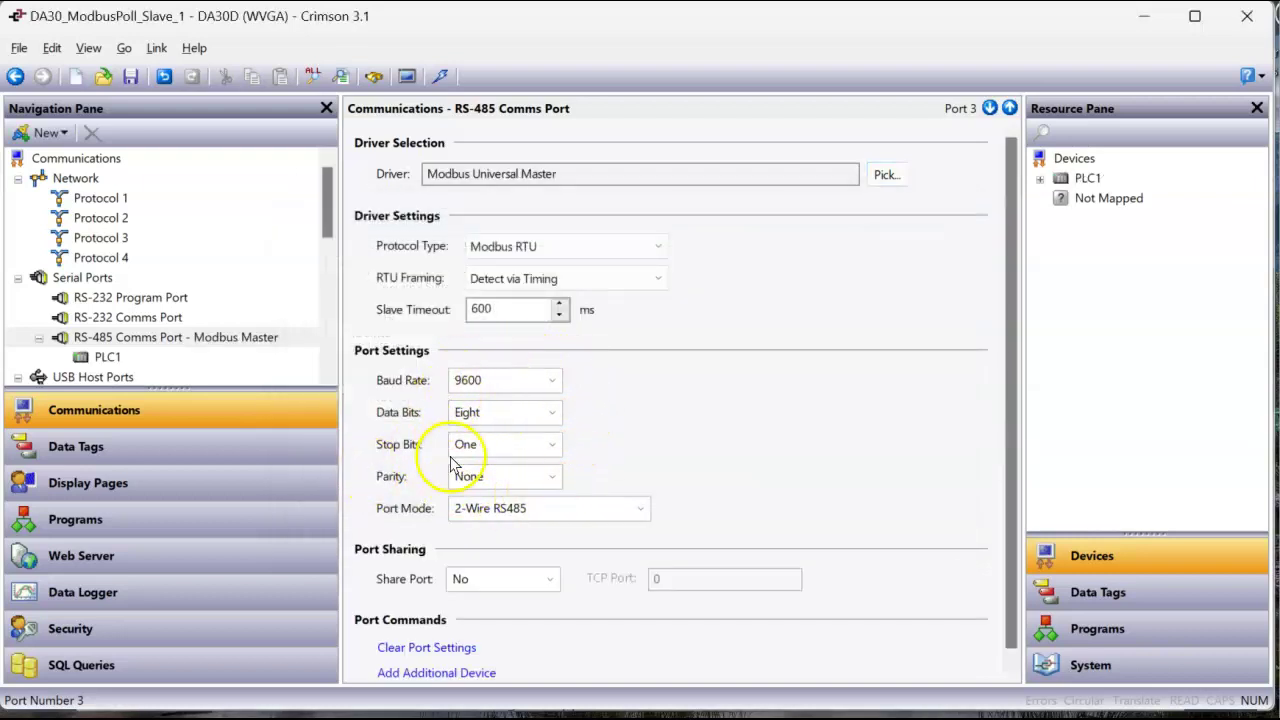
# Rename the PLC1 device to MB_Slave_1
pyautogui.click(107, 358)
pyautogui.click(108, 359)
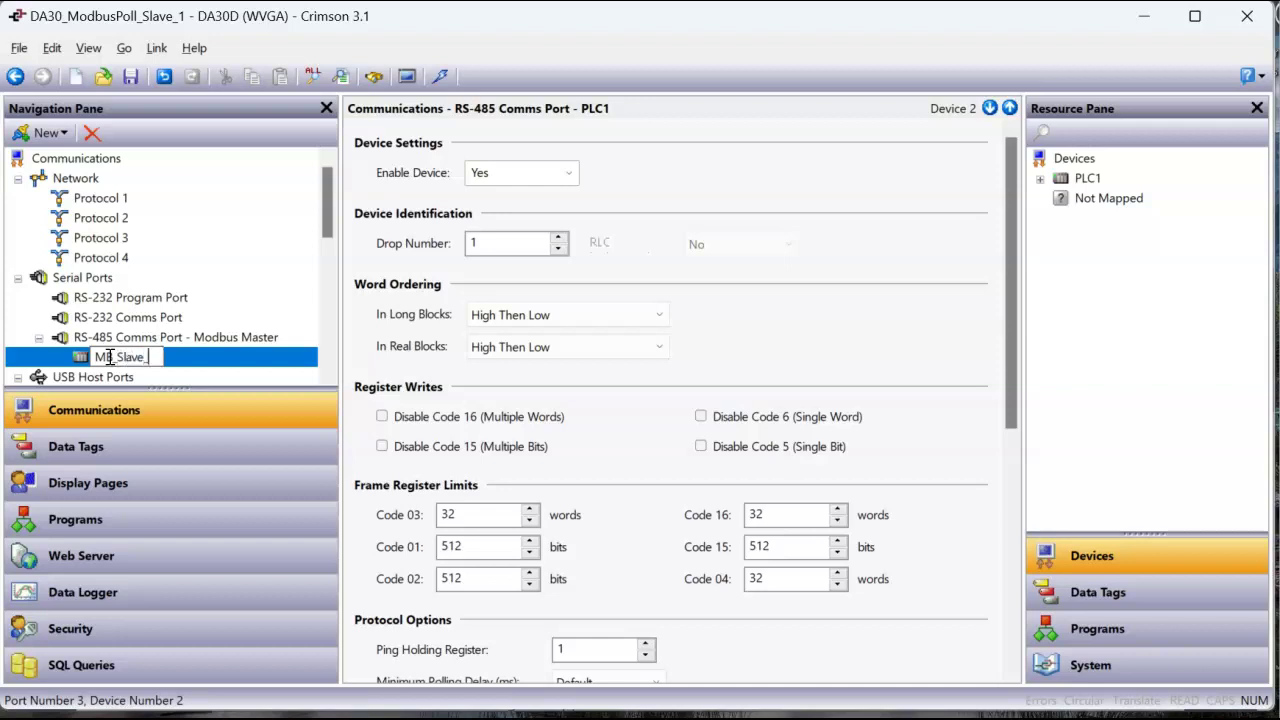
pyautogui.write('MB_Slave_1')
pyautogui.press('Return')
pyautogui.click(112, 362)
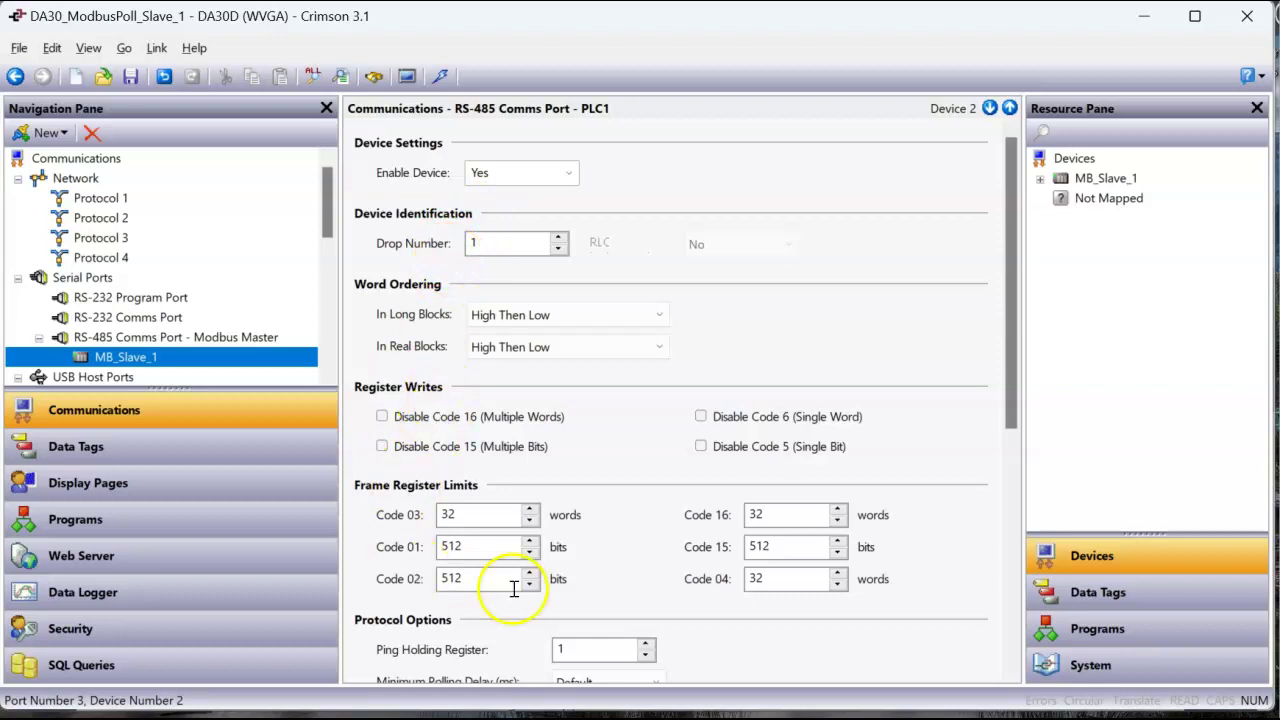
# Set MB_Slave_1's Code 04 frame register limit to 32
pyautogui.scroll(-3, 668, 525)
pyautogui.scroll(-4, 678, 525)
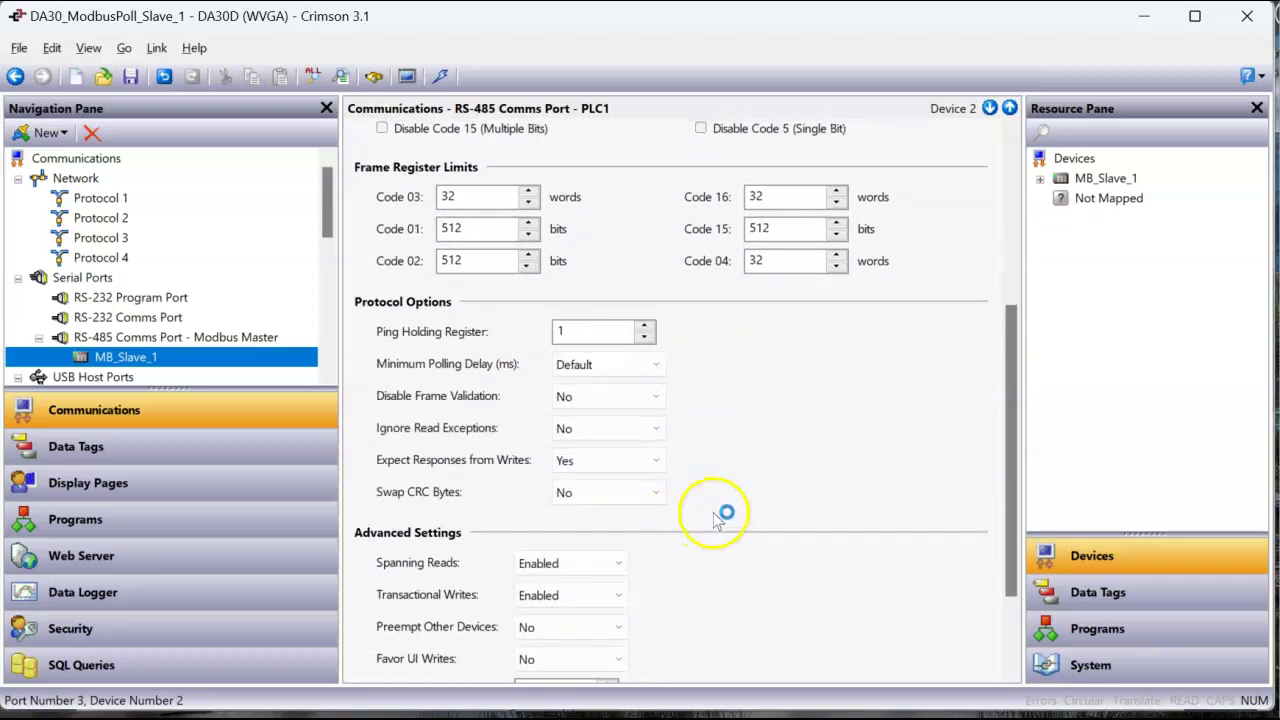
pyautogui.scroll(4, 766, 368)
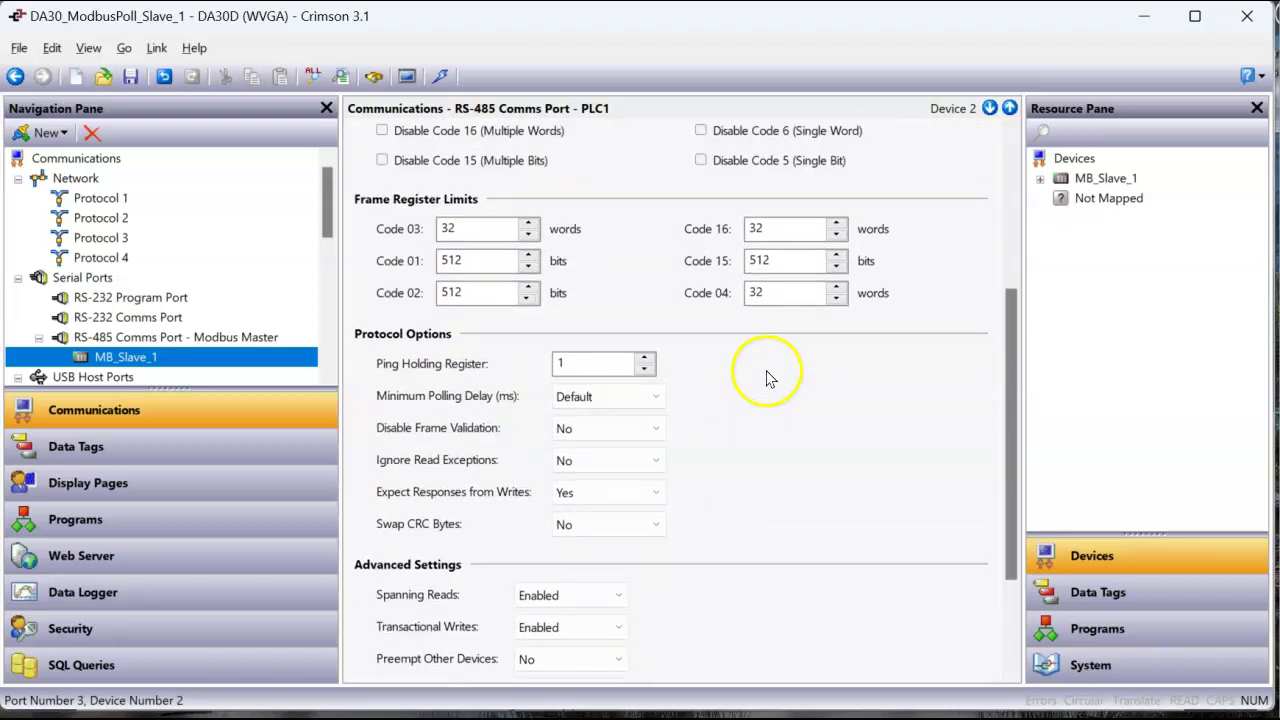
pyautogui.doubleClick(755, 398)
pyautogui.write('39')
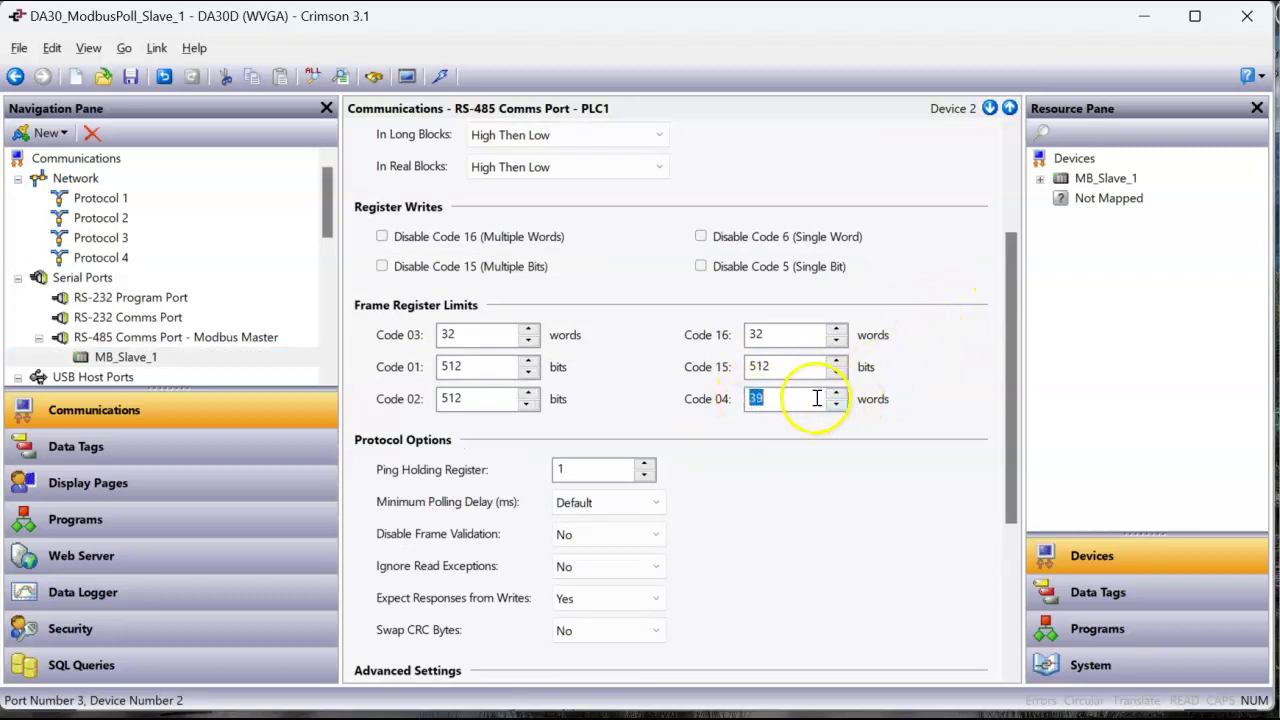
pyautogui.scroll(-5, 815, 397)
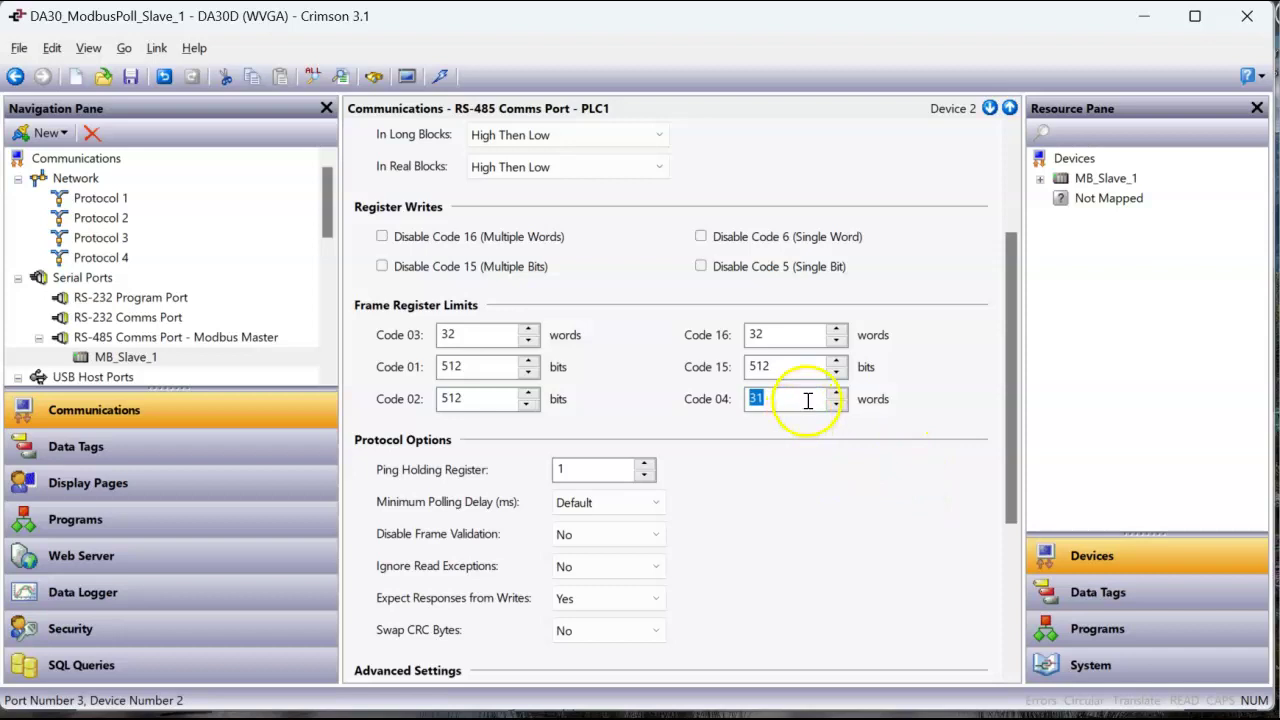
pyautogui.moveTo(1011, 400); pyautogui.dragTo(928, 265)
pyautogui.click(185, 453)
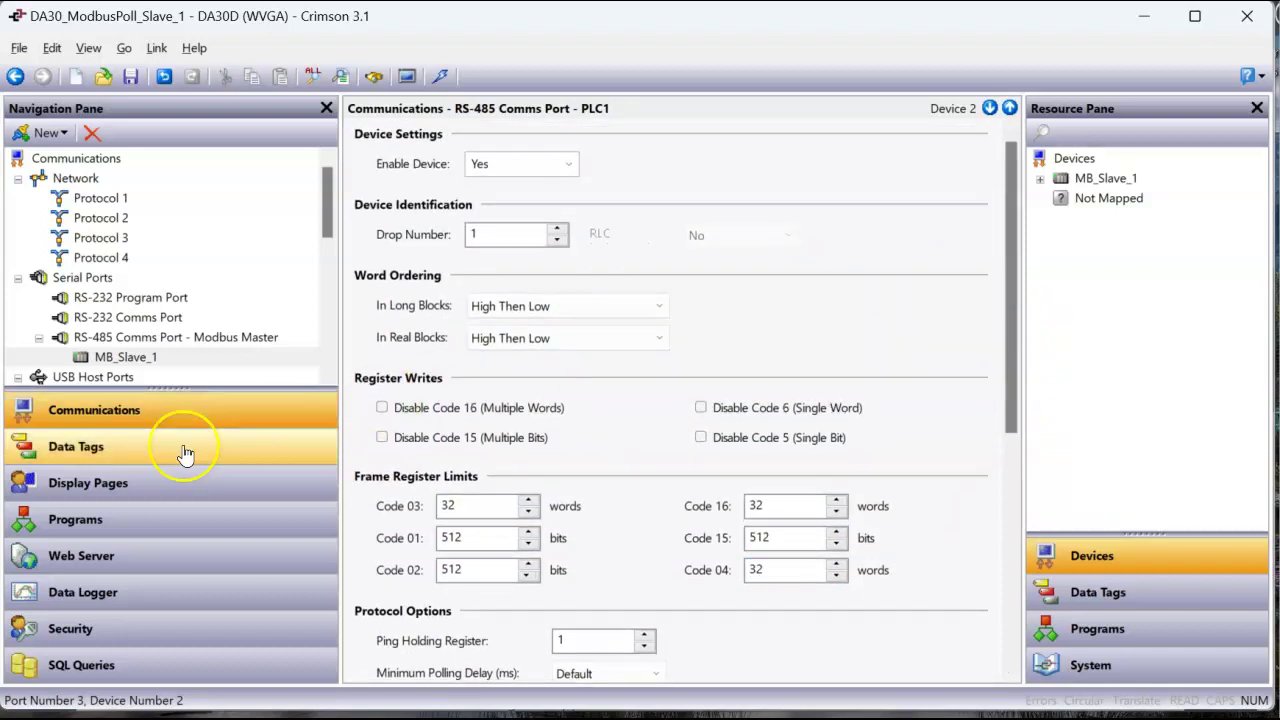
# Create a new data tag and rename it from Tag1 to H4K_1
pyautogui.click(44, 133)
pyautogui.click(65, 180)
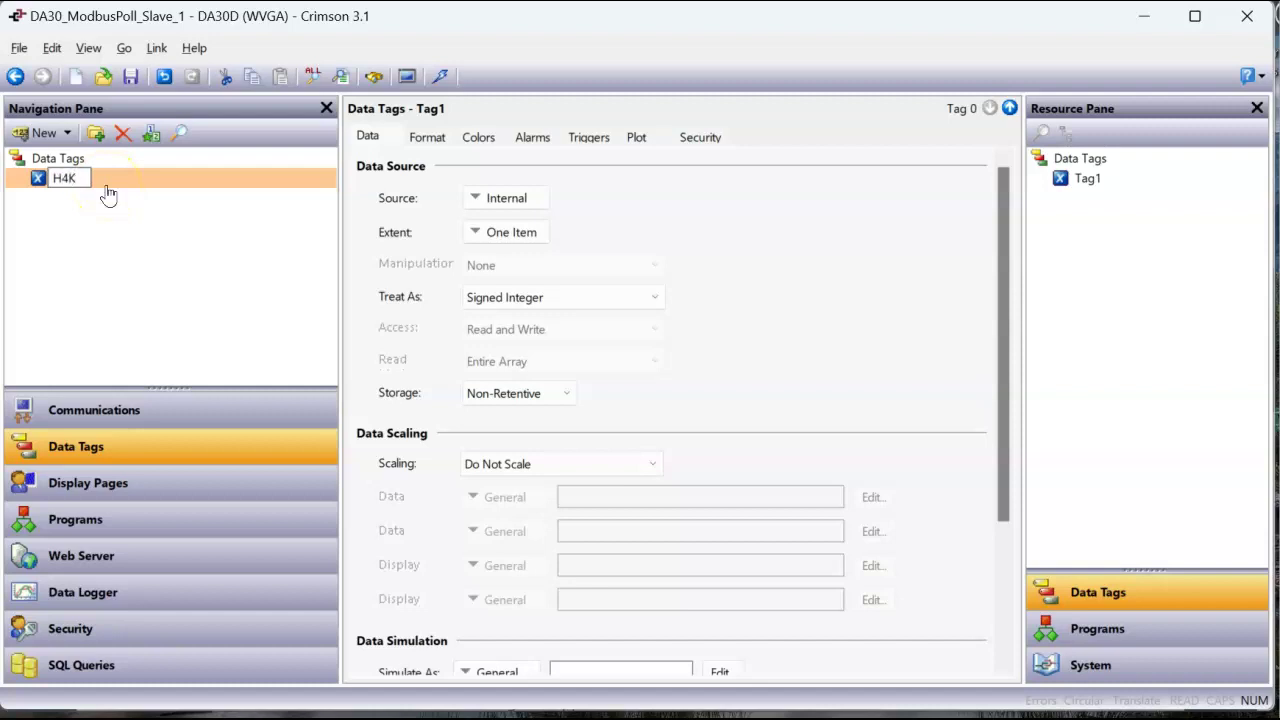
pyautogui.press('Return')
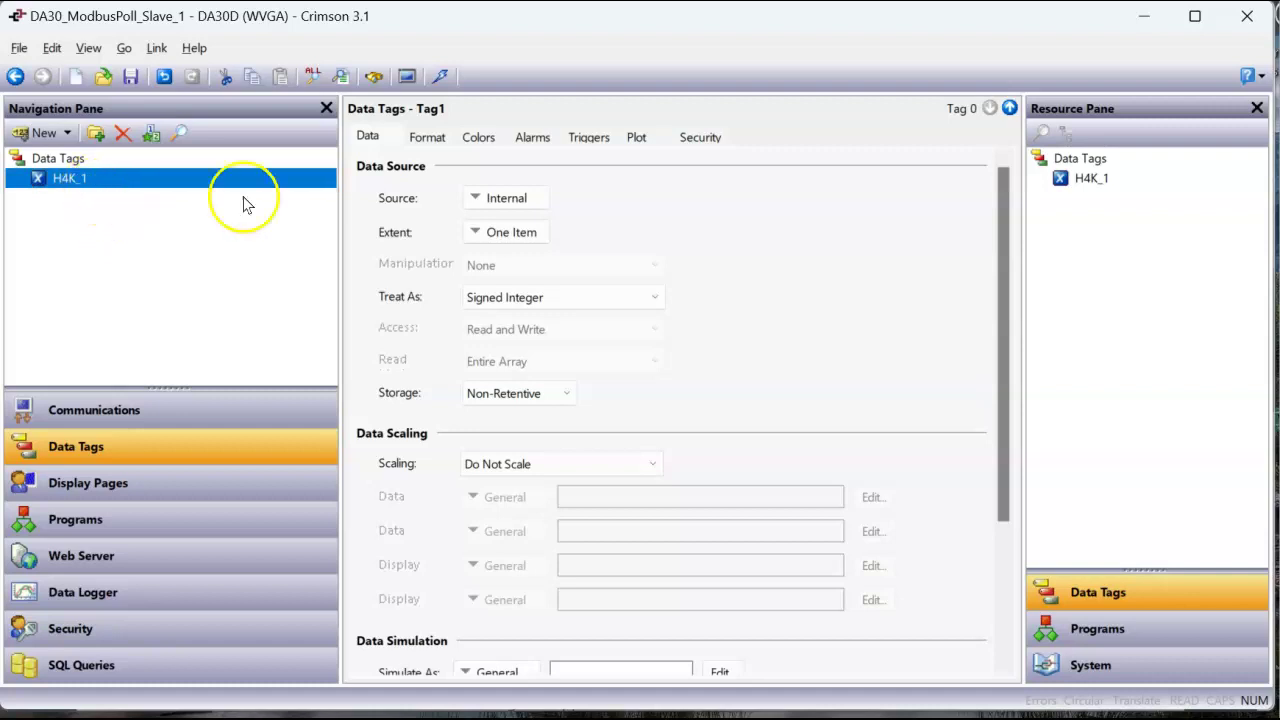
pyautogui.click(501, 197)
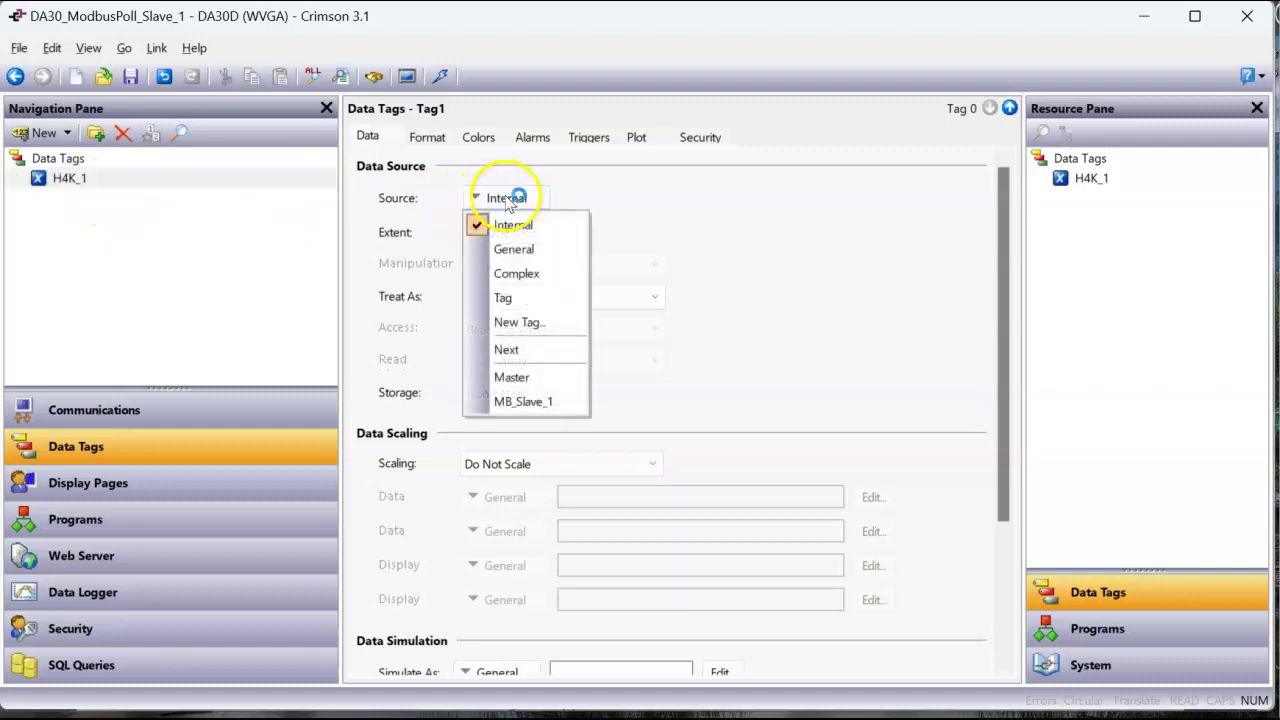
# Point the H4K_1 tag's source at MB_Slave_1 holding register 400001
pyautogui.click(552, 401)
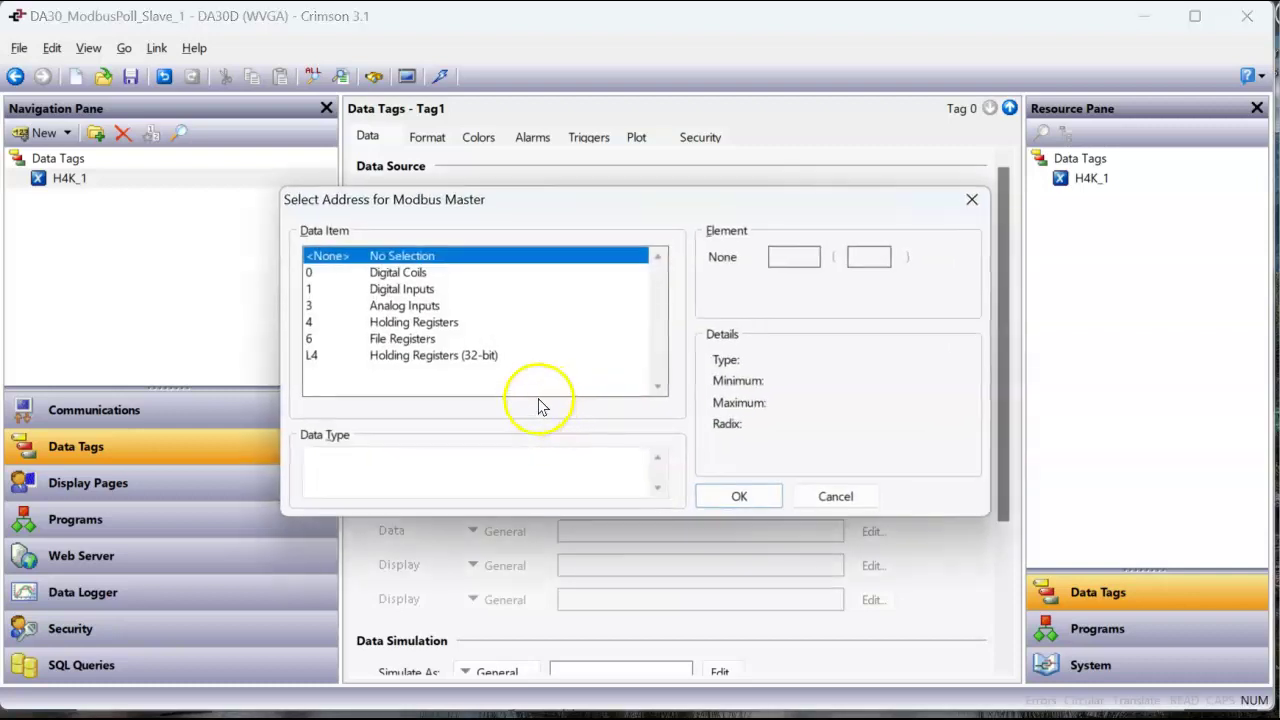
pyautogui.click(428, 324)
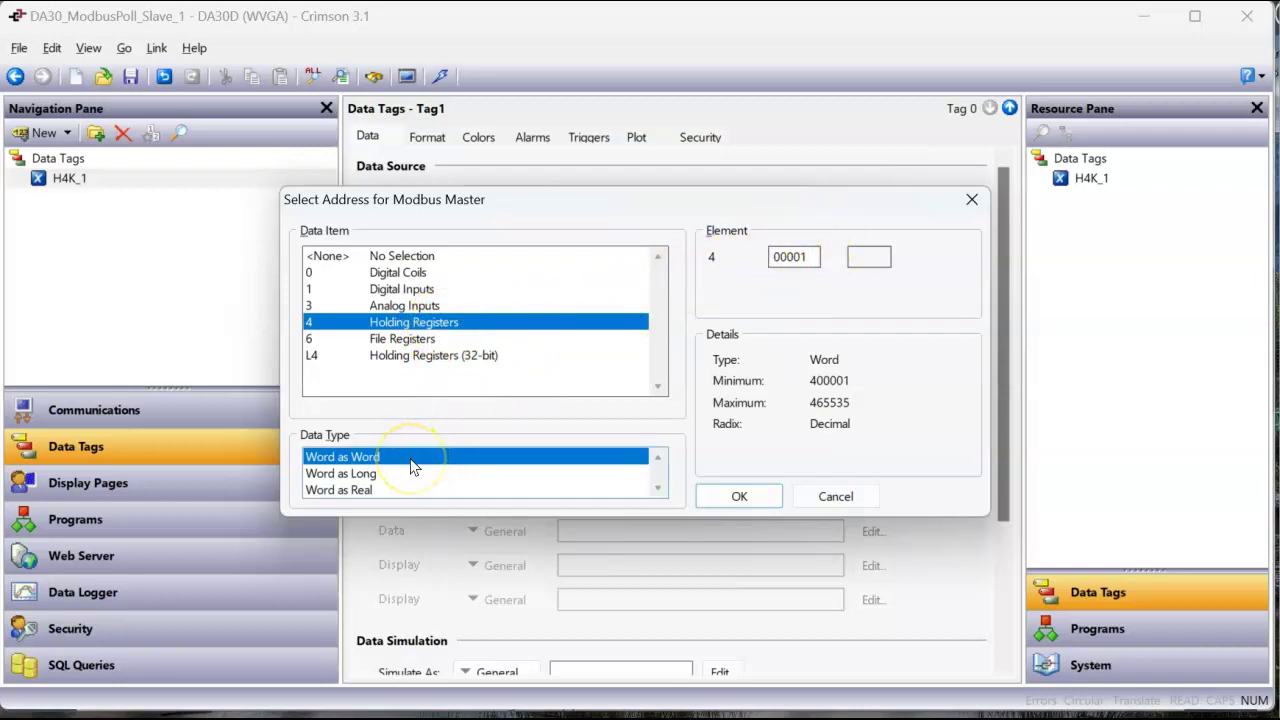
pyautogui.click(740, 497)
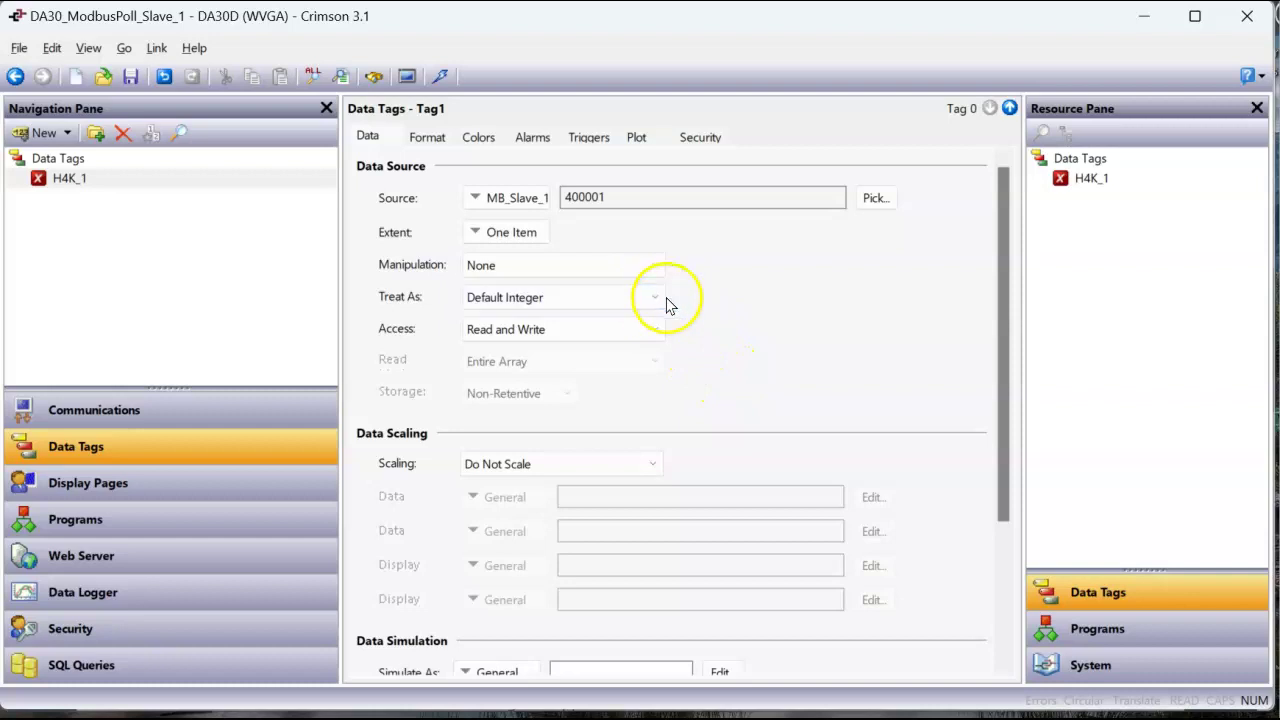
pyautogui.click(130, 490)
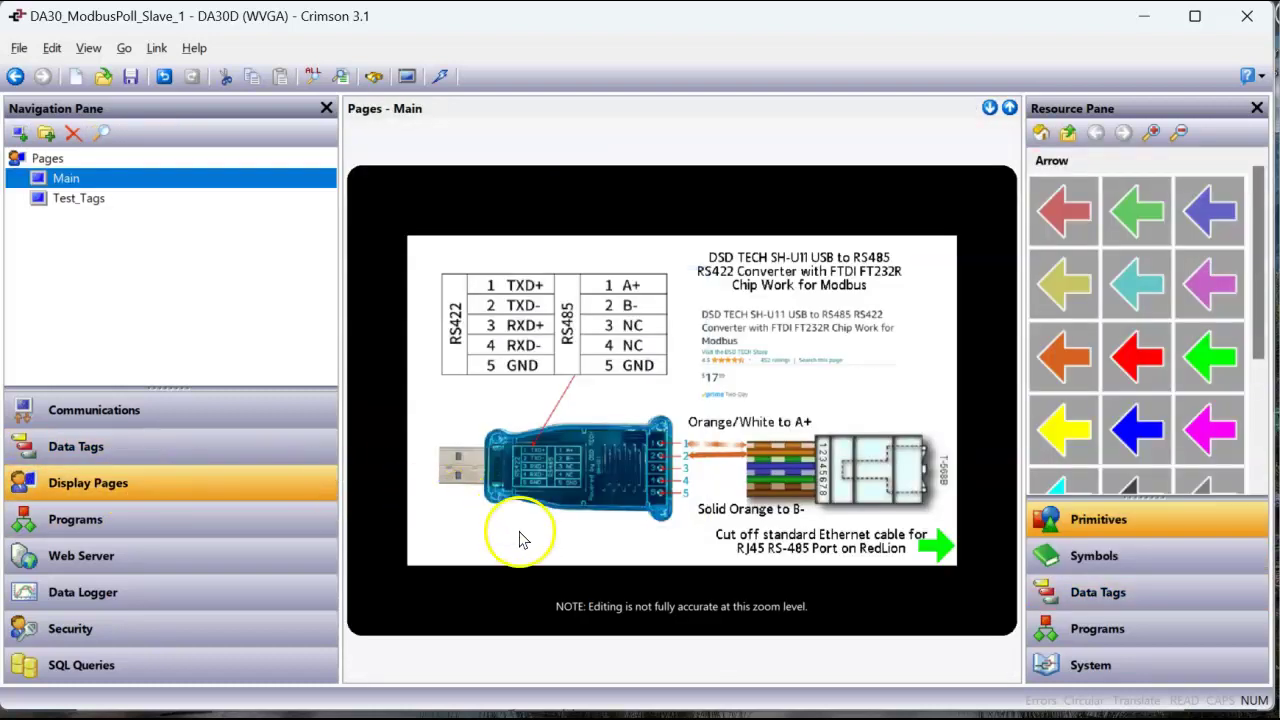
# Place an H4K_1 data box near the top-left of the Test_Tags page
pyautogui.click(82, 199)
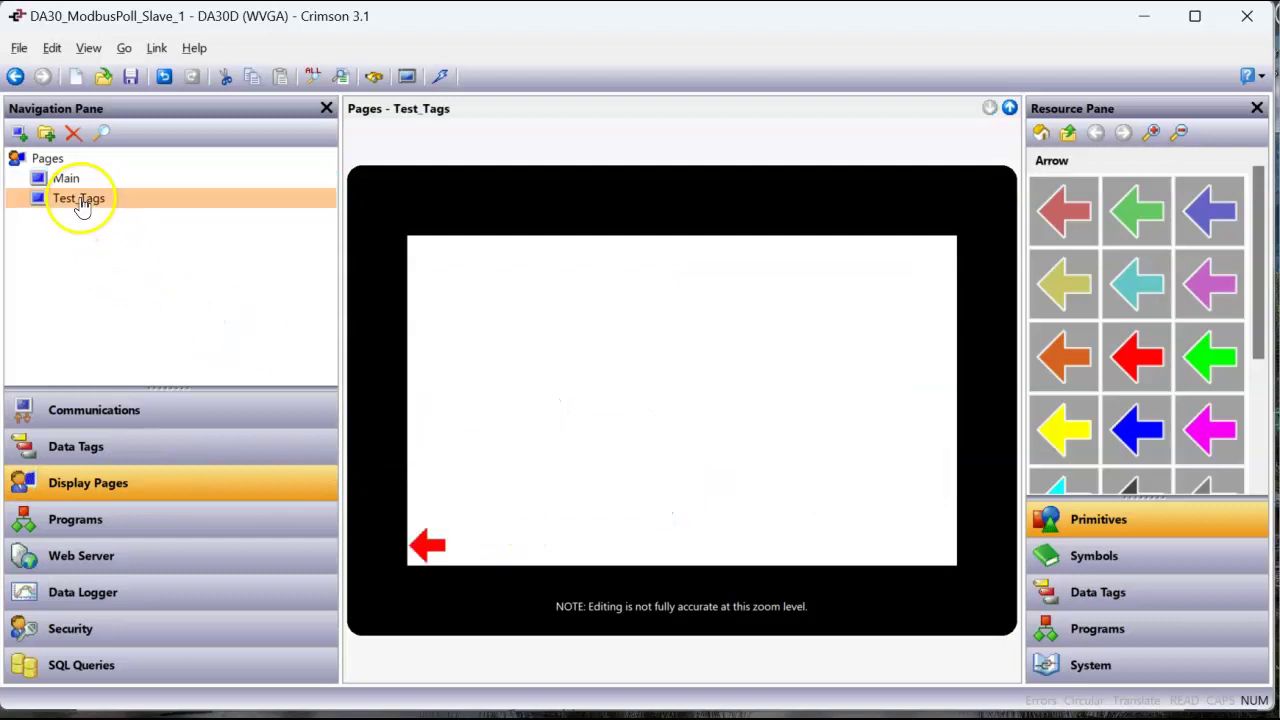
pyautogui.click(1096, 598)
pyautogui.moveTo(1100, 188); pyautogui.dragTo(1025, 245)
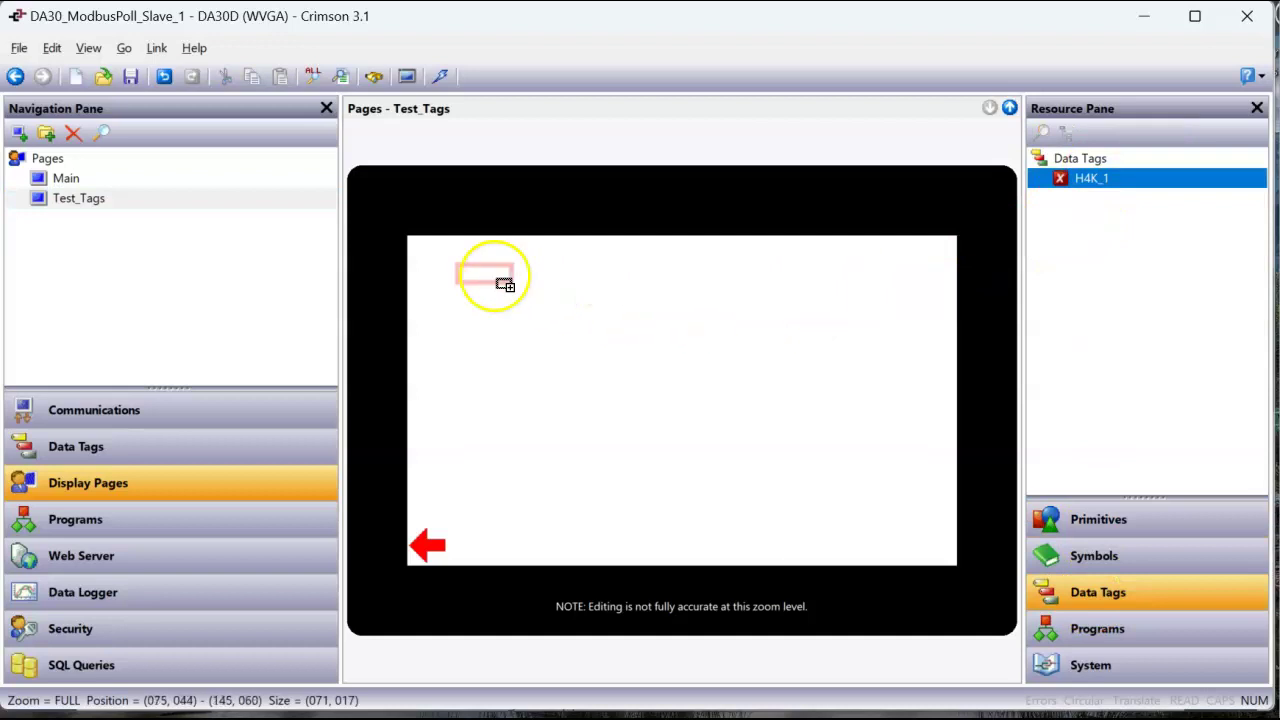
pyautogui.moveTo(505, 285); pyautogui.dragTo(590, 270)
pyautogui.click(600, 271)
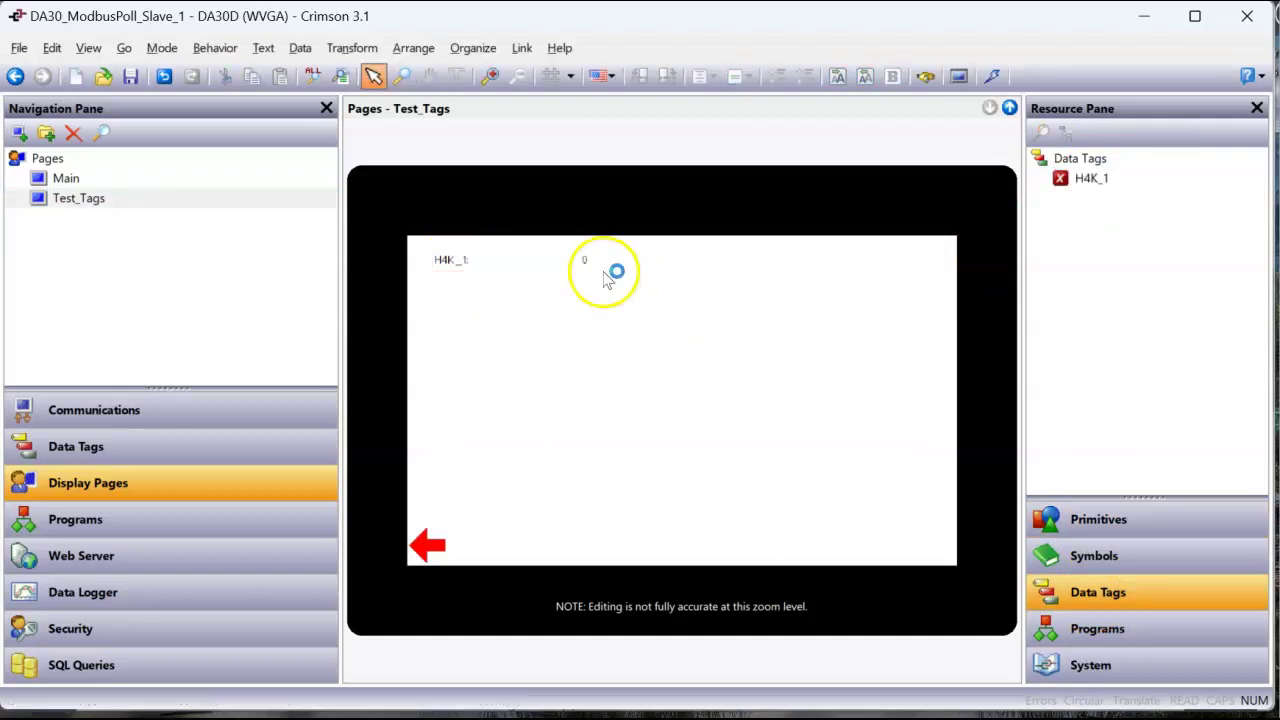
pyautogui.click(571, 269)
pyautogui.click(646, 297)
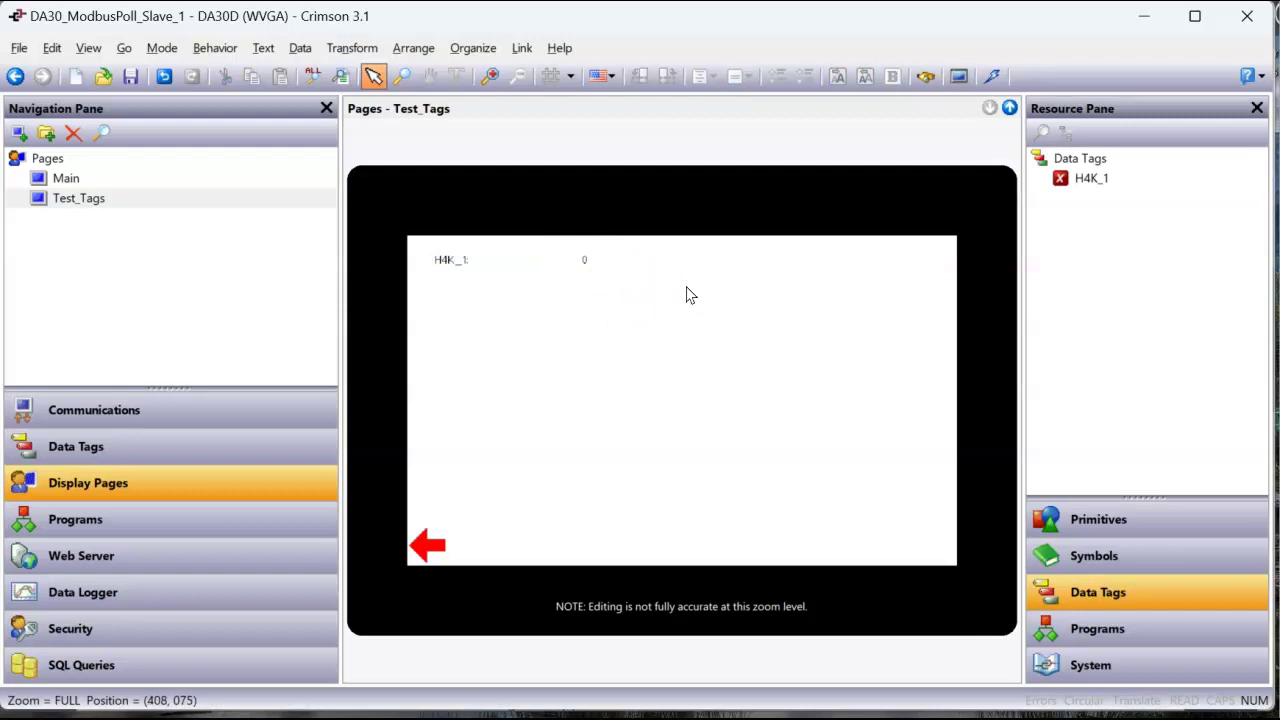
# Give the H4K_1 data box a larger bold font and download the database
pyautogui.click(574, 265)
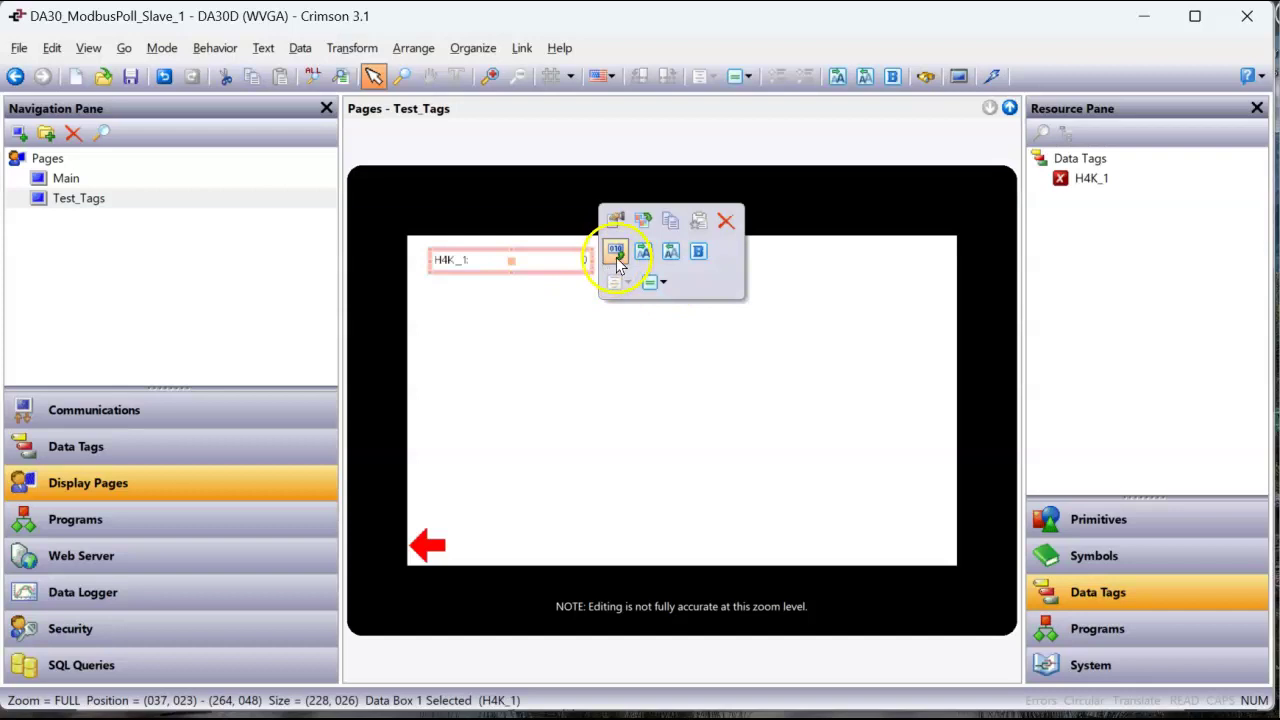
pyautogui.click(643, 253)
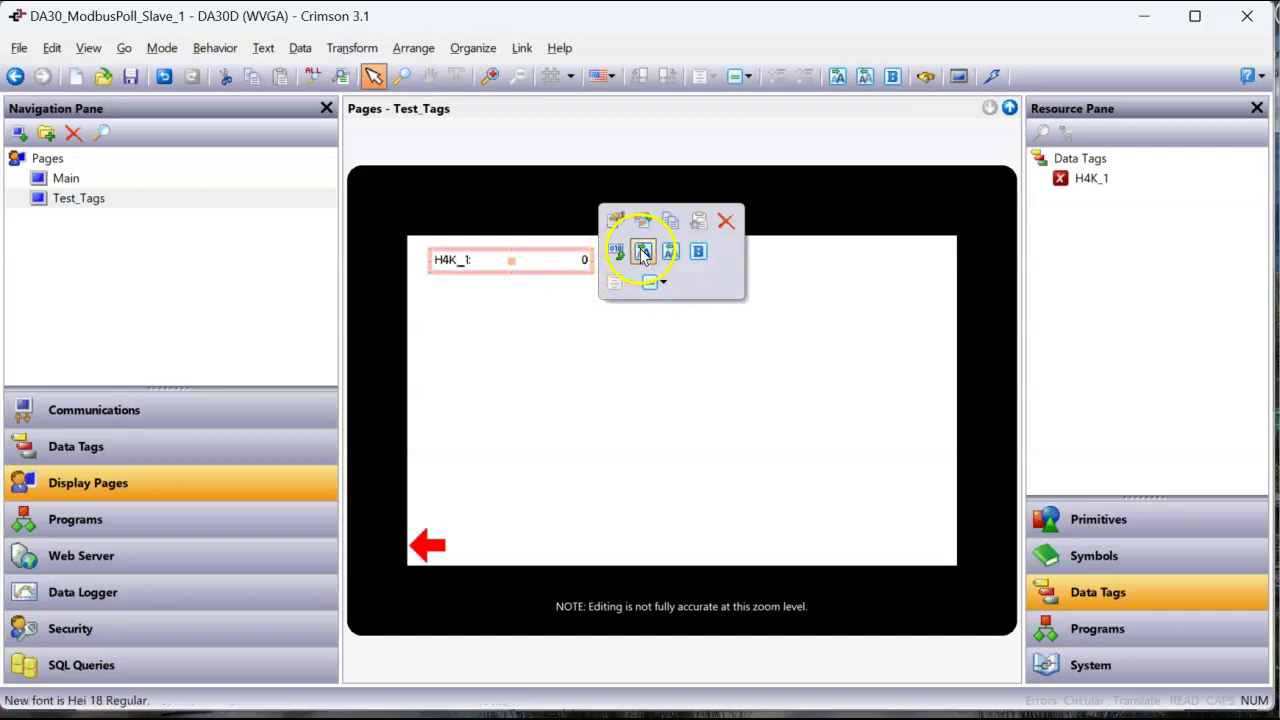
pyautogui.click(698, 251)
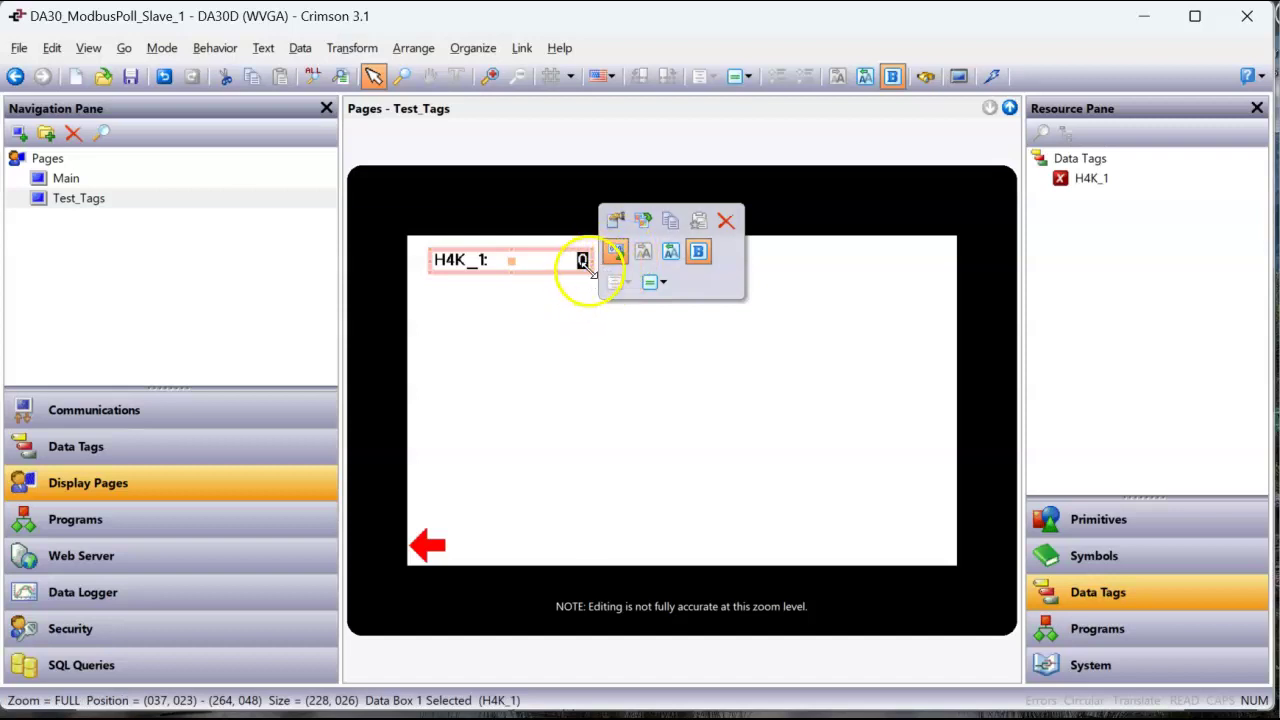
pyautogui.click(674, 308)
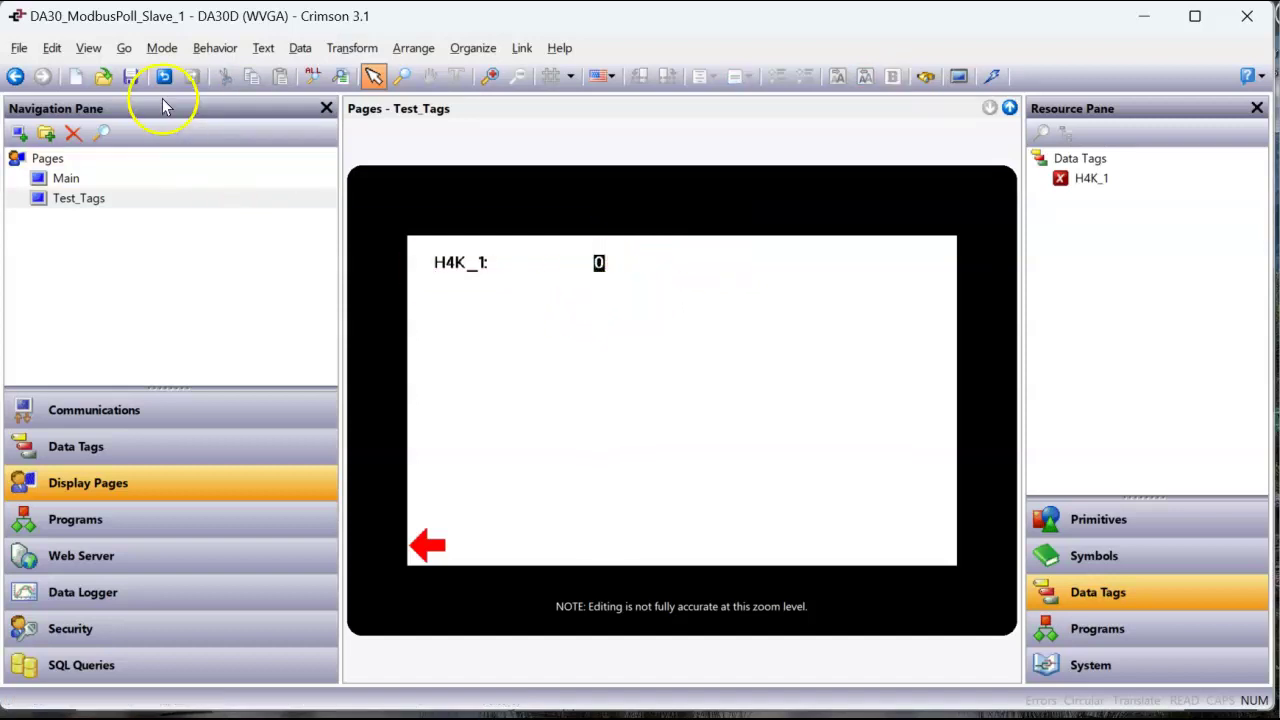
pyautogui.click(993, 78)
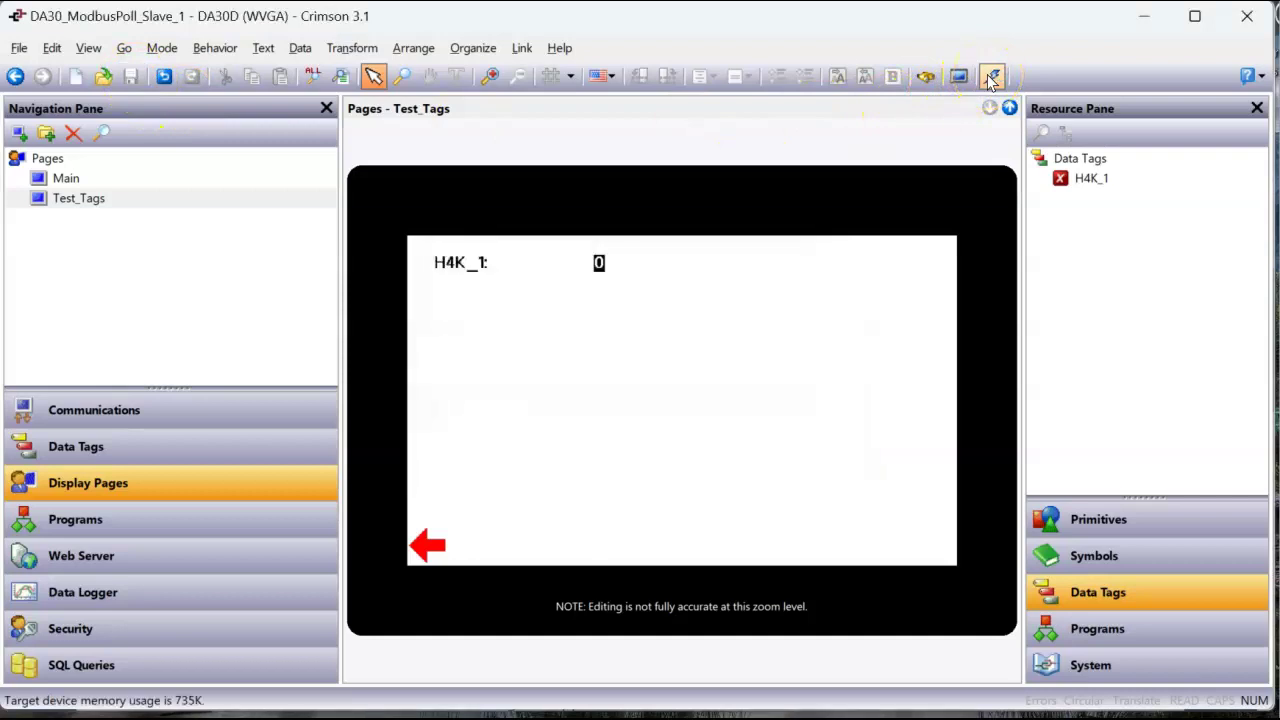
# Check that H4K_1 reads 0 on the web server's next page, then bring up Modbus Slave
pyautogui.moveTo(411, 716)
pyautogui.click(485, 668)
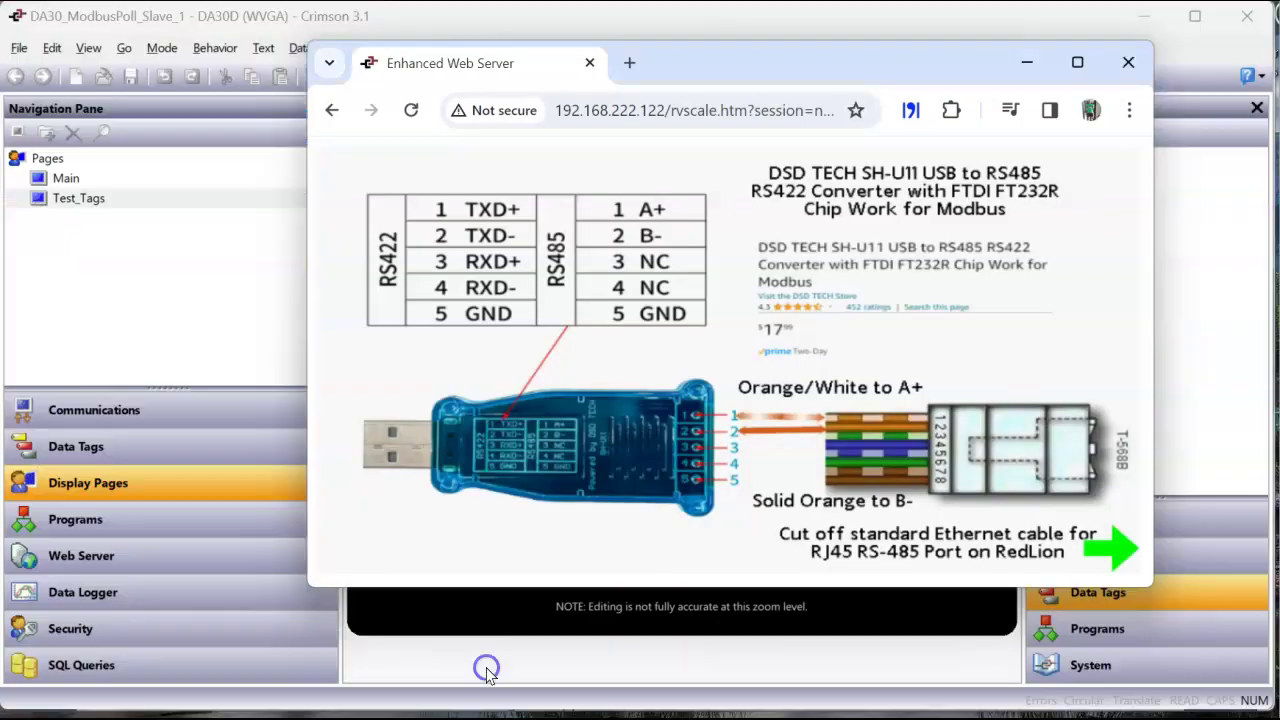
pyautogui.click(1118, 550)
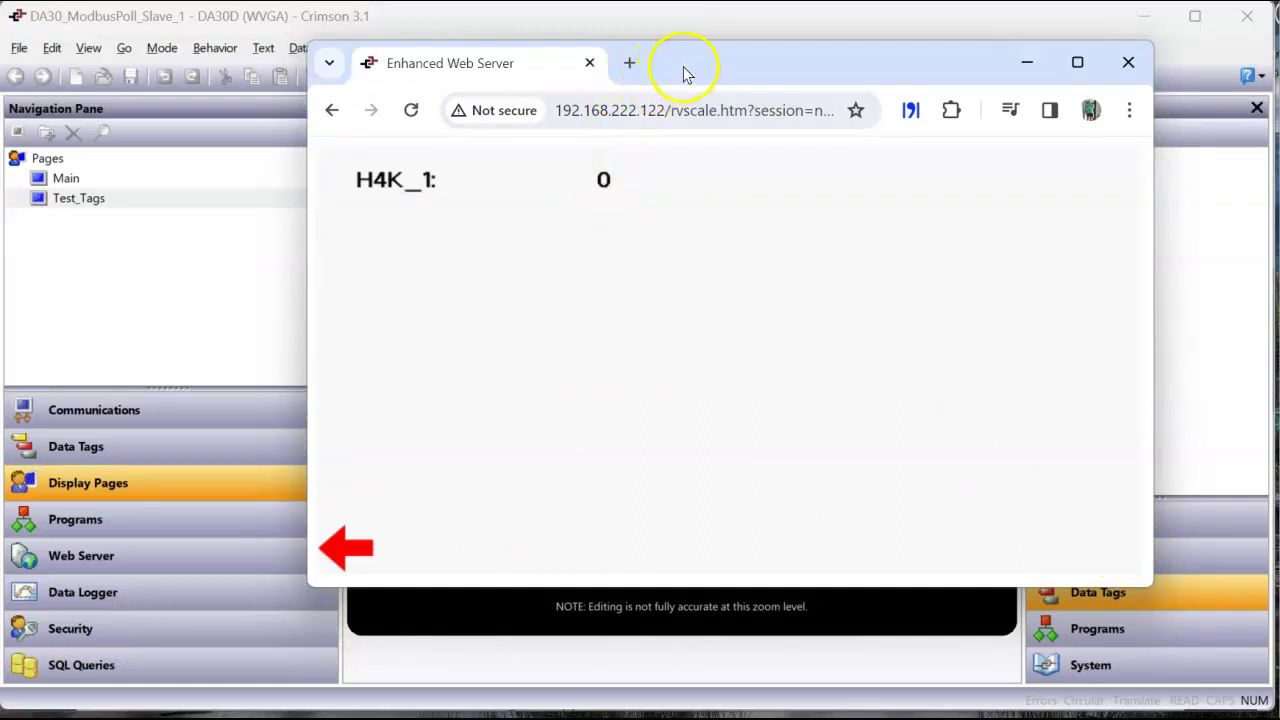
pyautogui.moveTo(806, 700)
pyautogui.click(850, 640)
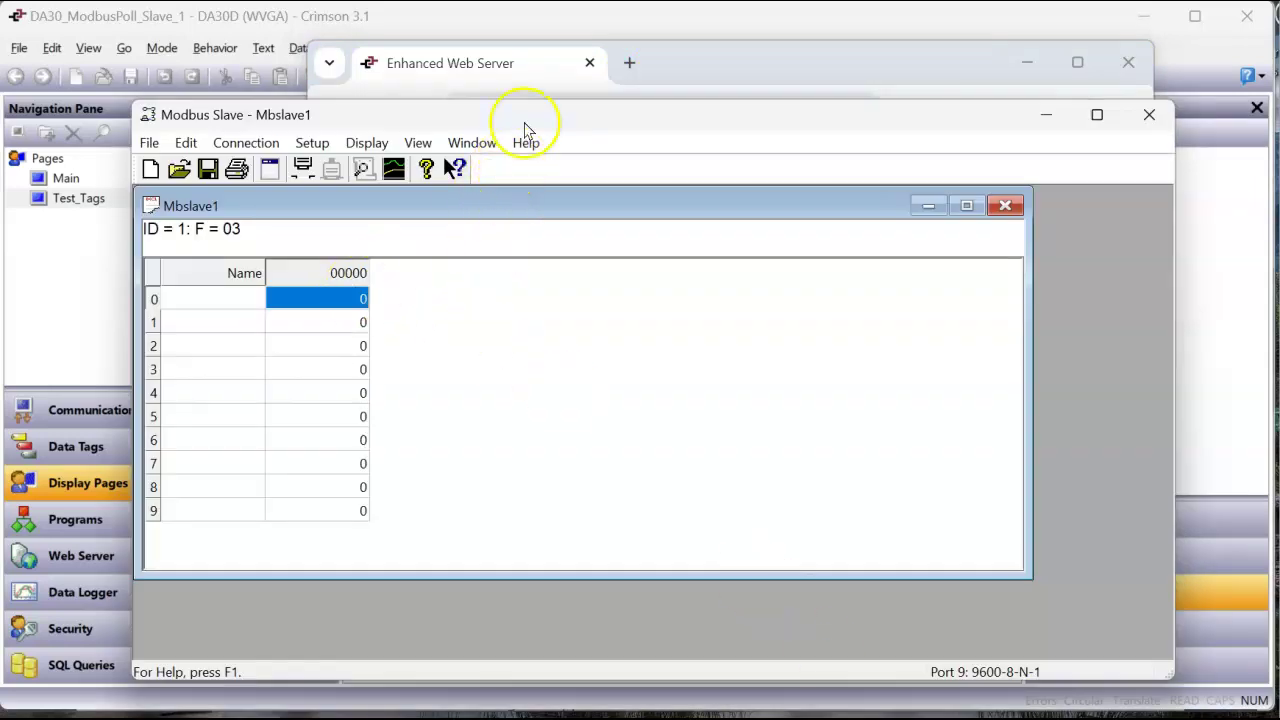
# Arrange the Modbus Slave window beside the Enhanced Web Server page
pyautogui.moveTo(526, 125); pyautogui.dragTo(709, 191)
pyautogui.moveTo(766, 63); pyautogui.dragTo(489, 108)
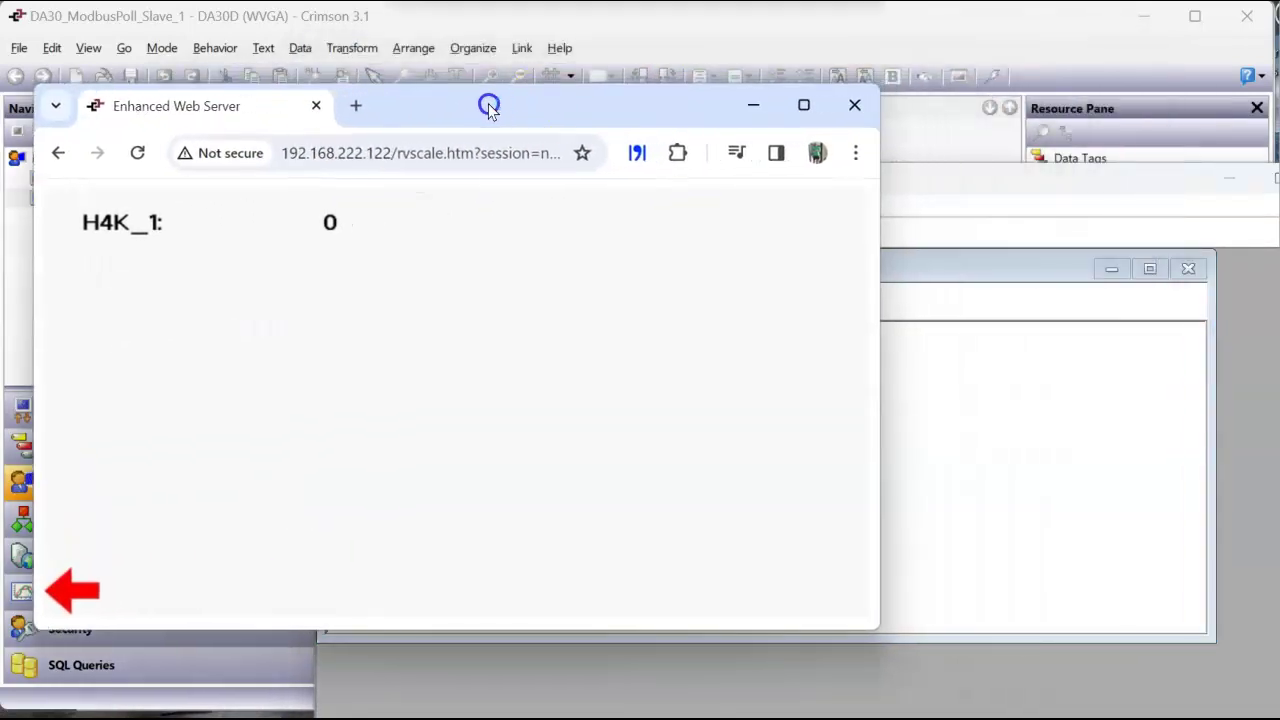
pyautogui.moveTo(971, 194); pyautogui.dragTo(1072, 110)
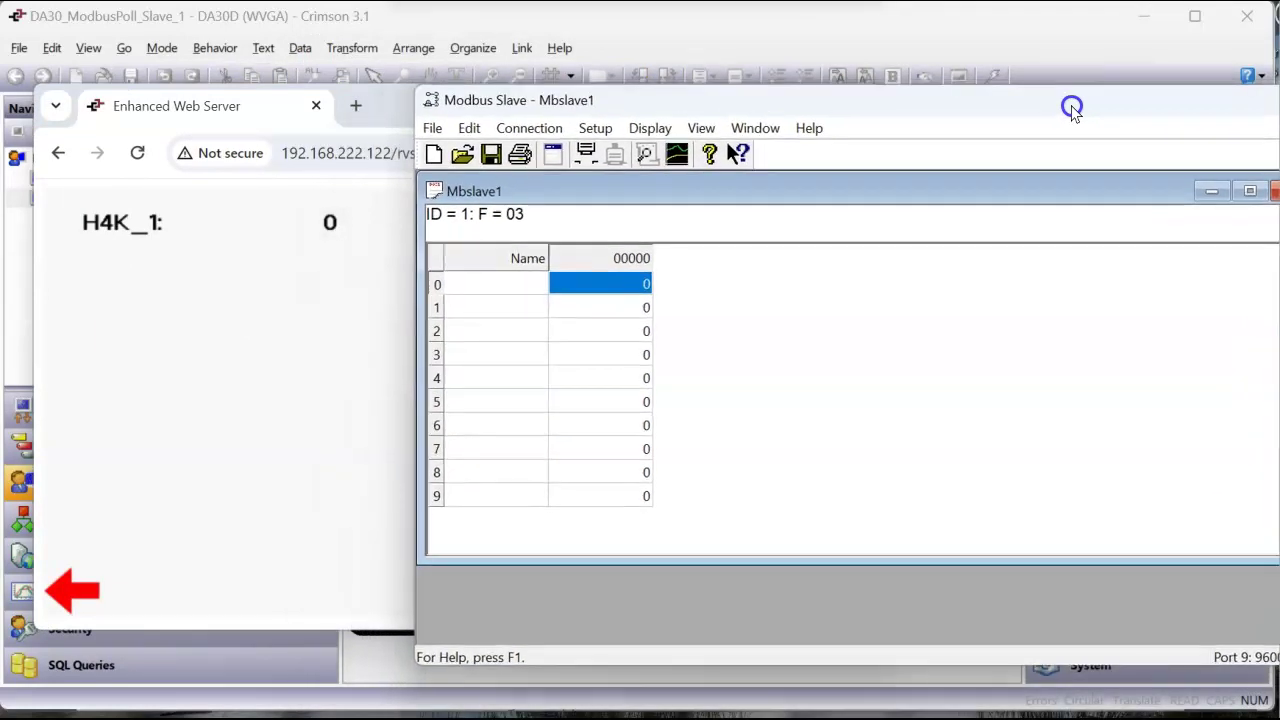
# Set Modbus Slave register 0 to 123 with auto increment, then return to Crimson
pyautogui.doubleClick(643, 287)
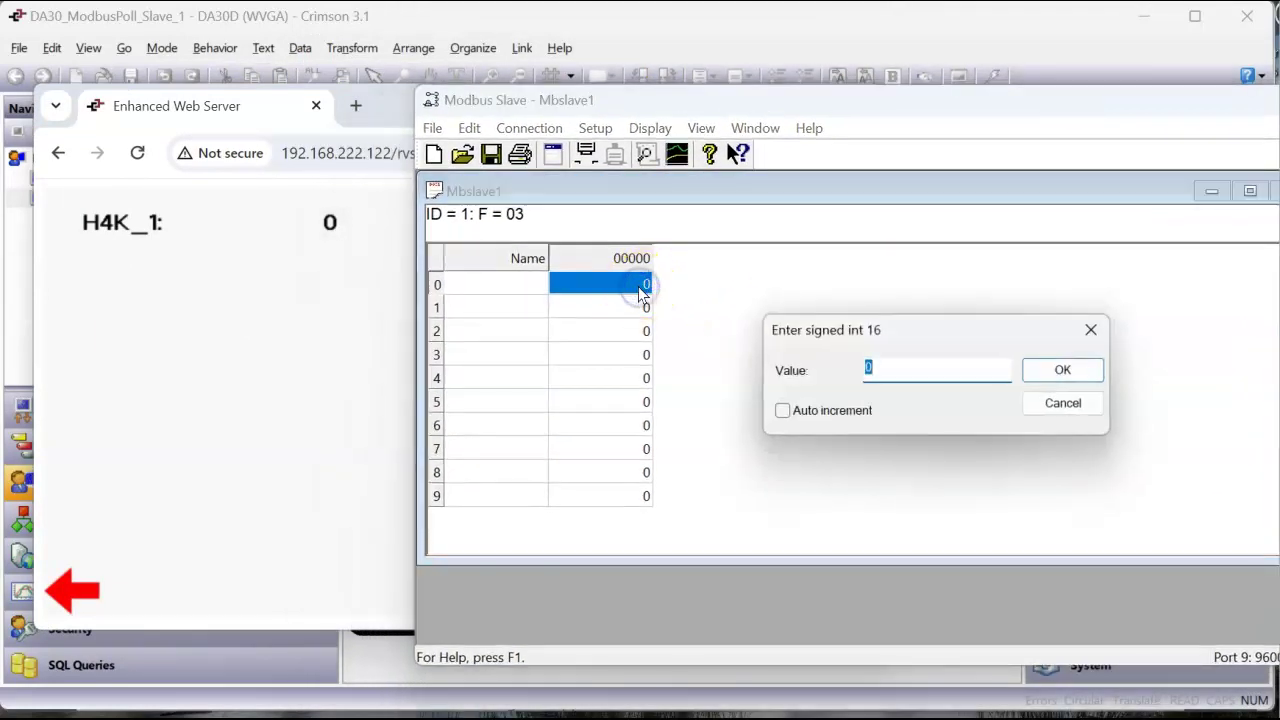
pyautogui.write('123')
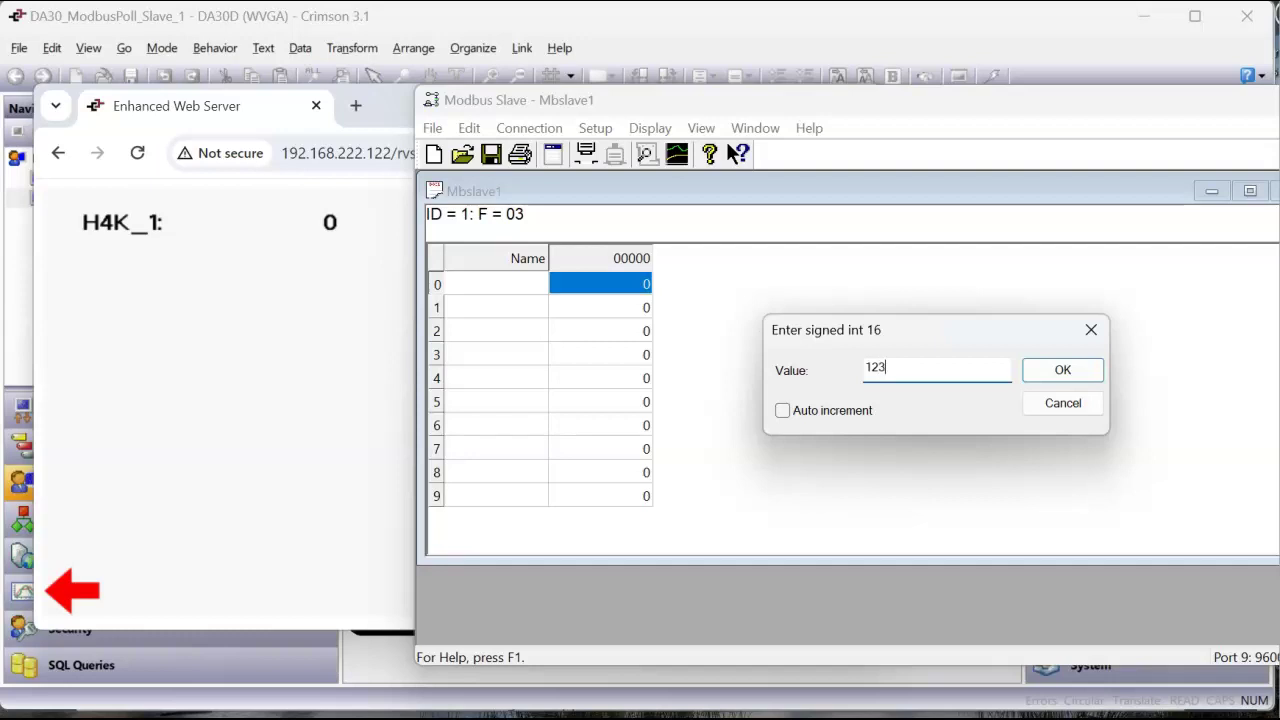
pyautogui.press('Return')
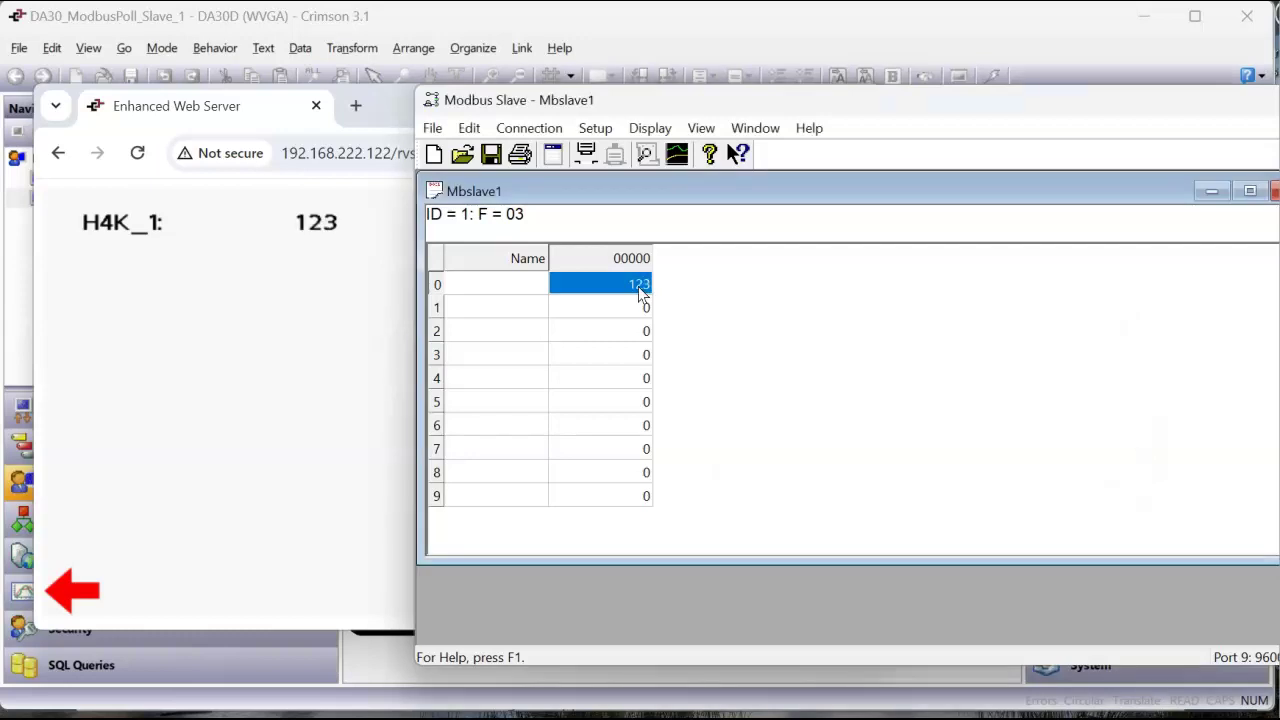
pyautogui.doubleClick(638, 287)
pyautogui.click(786, 411)
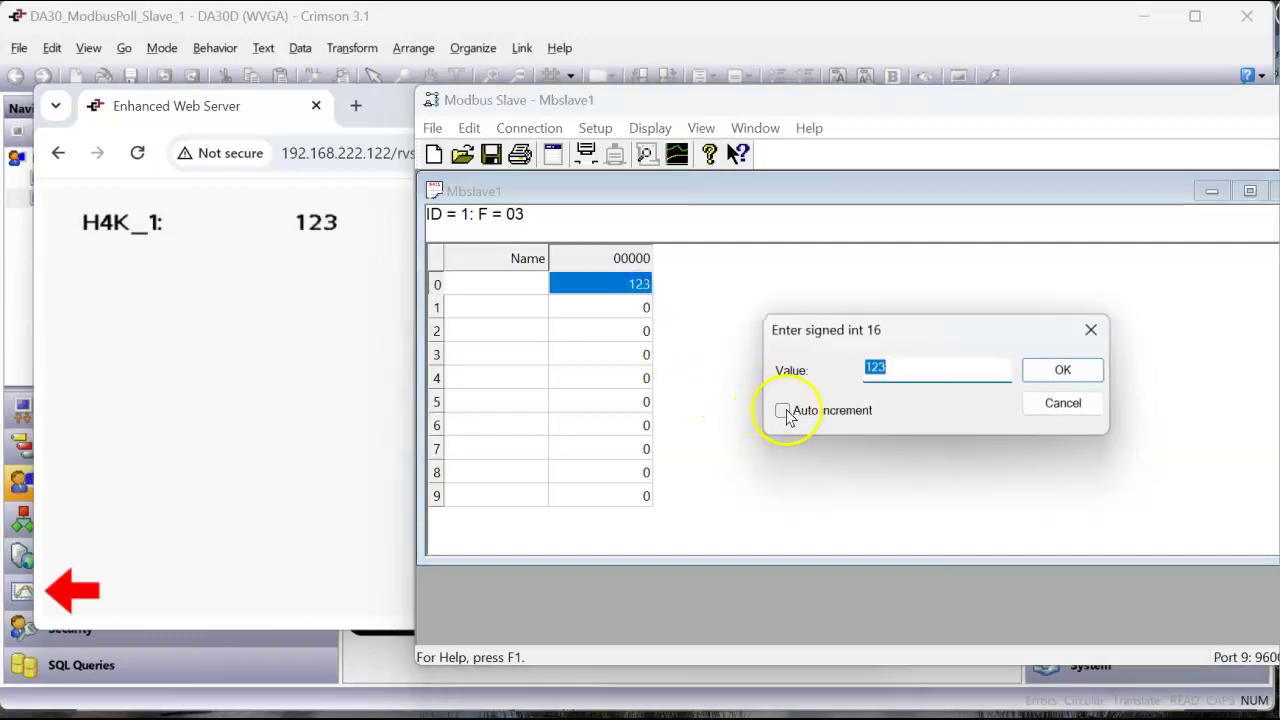
pyautogui.click(1058, 370)
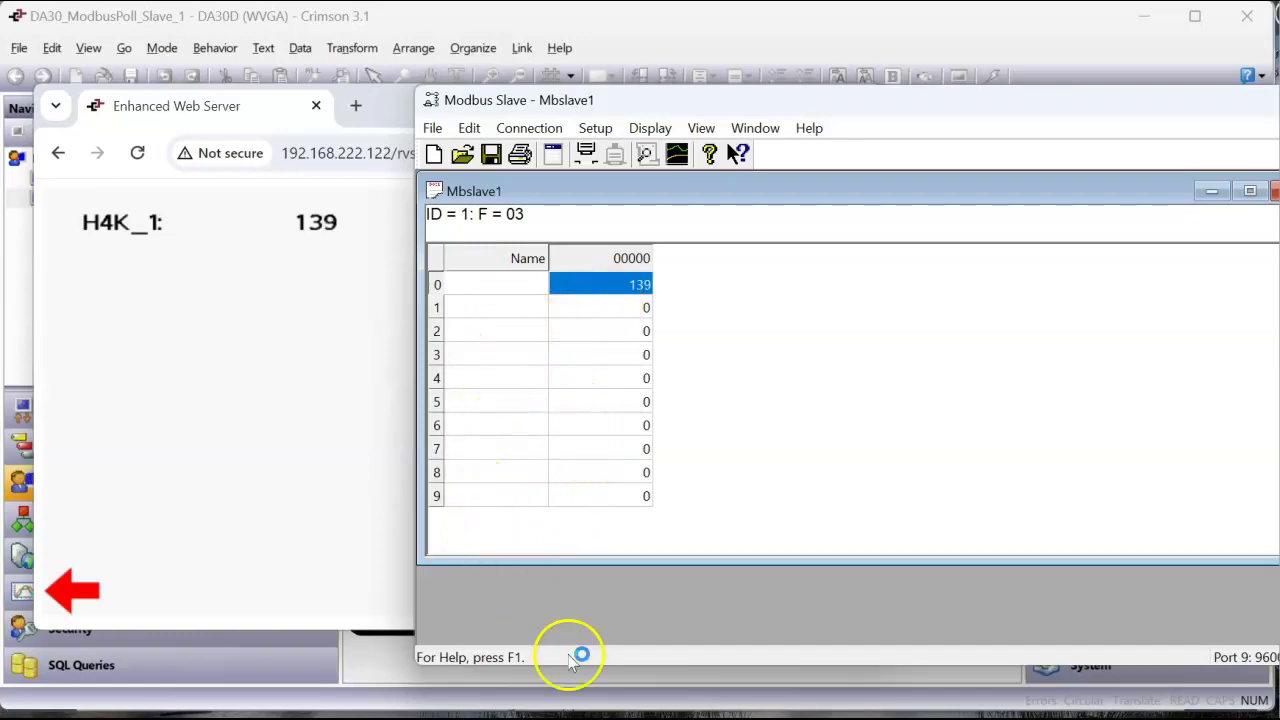
pyautogui.click(605, 715)
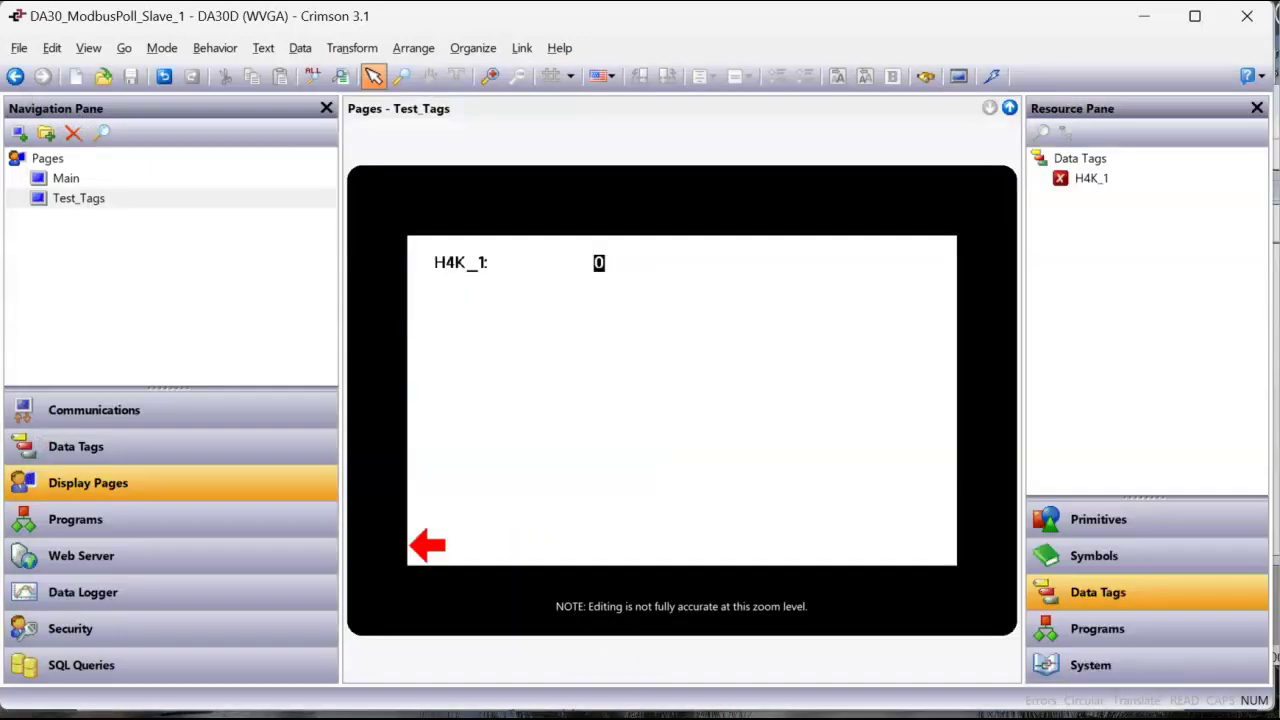
# In Data Tags, select H4K_1 and look through its options for a way to duplicate it
pyautogui.click(152, 443)
pyautogui.click(100, 183)
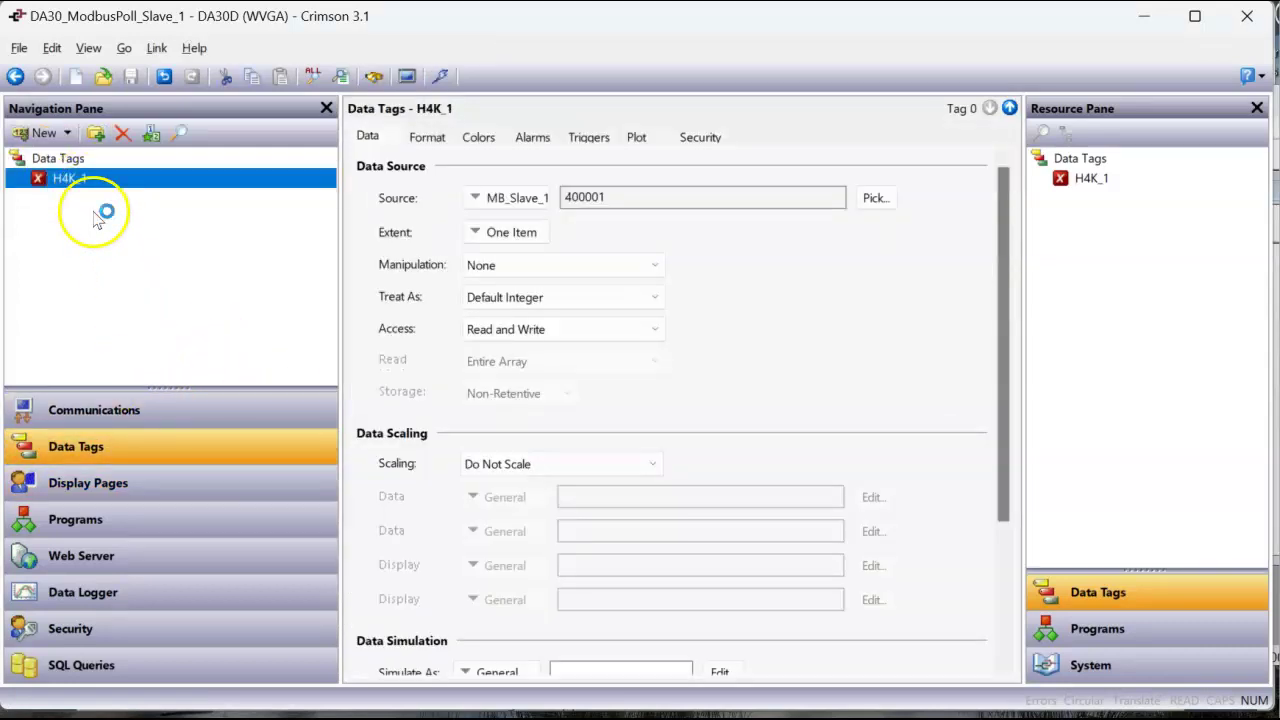
pyautogui.click(150, 132)
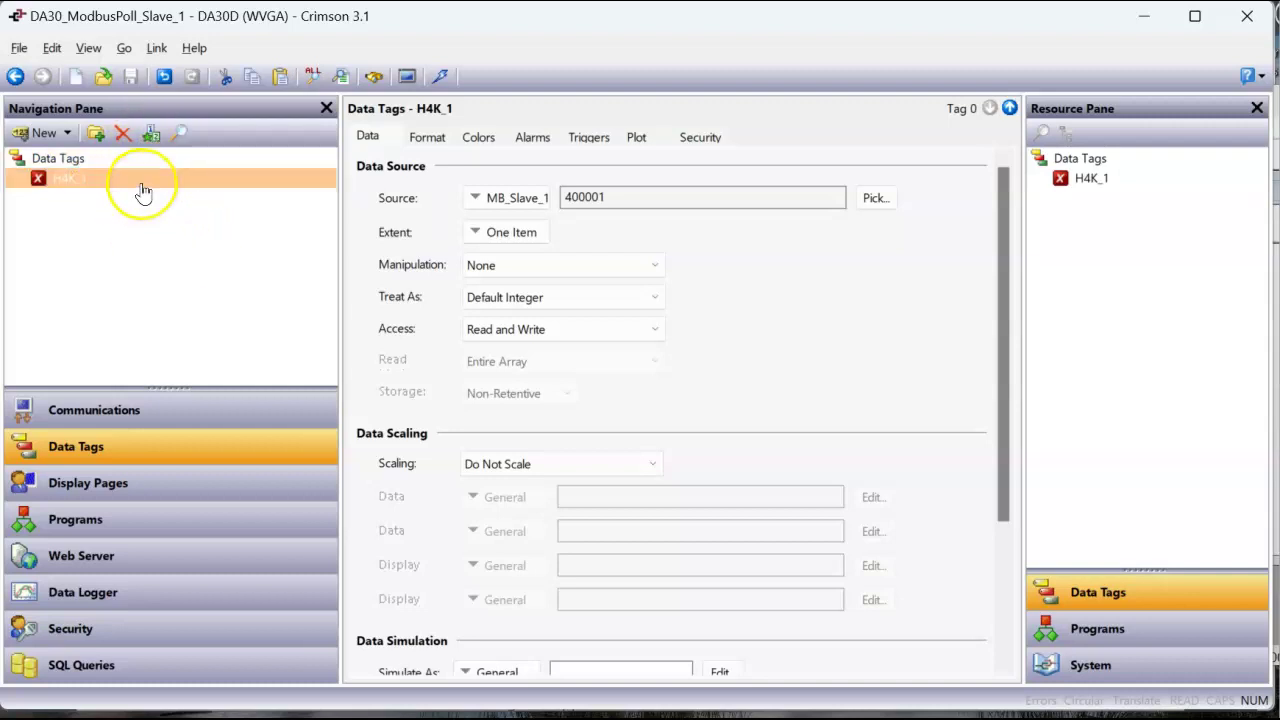
pyautogui.click(155, 131)
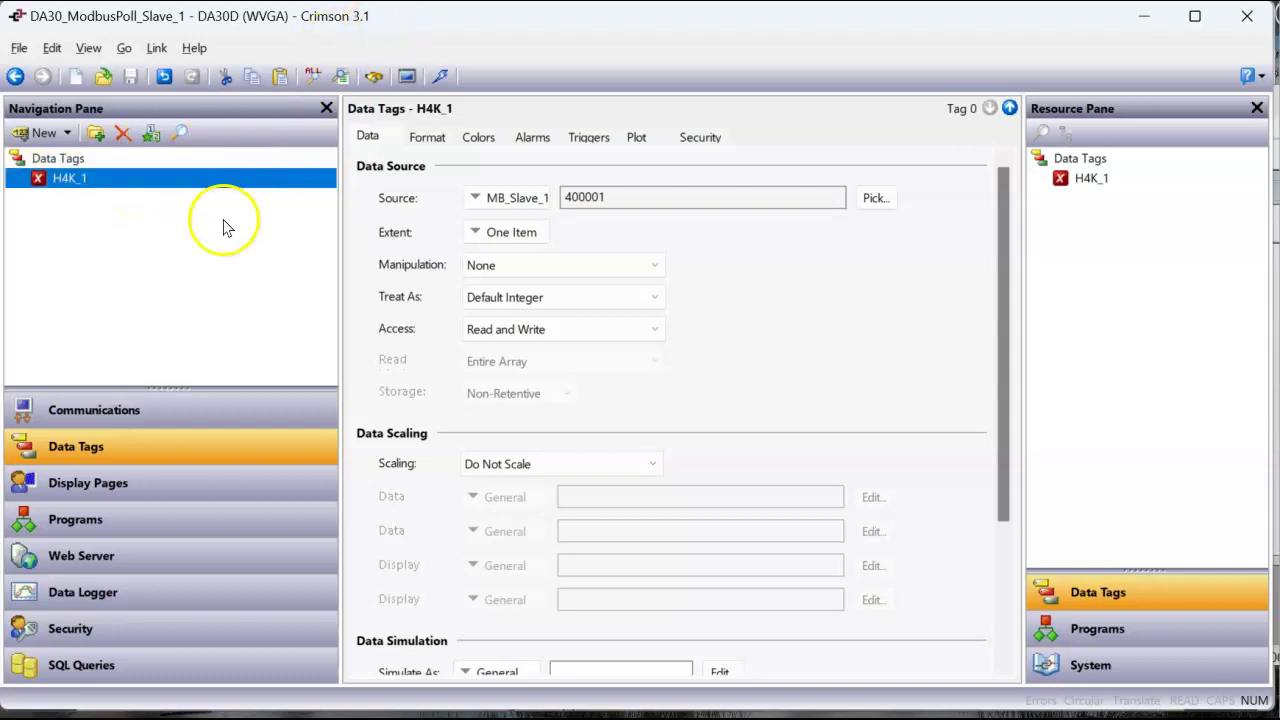
pyautogui.rightClick(128, 179)
pyautogui.click(186, 369)
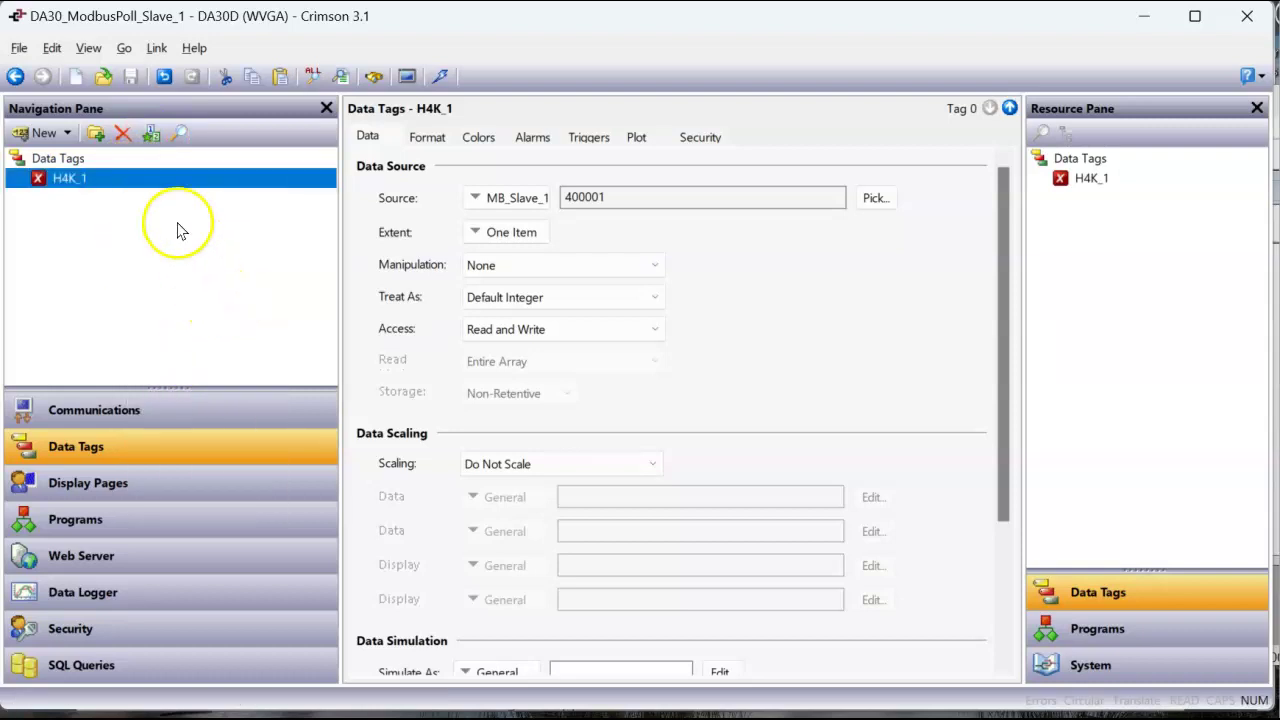
# Add tag H4K_2 sourced from MB_Slave_1 holding register 400002
pyautogui.click(30, 133)
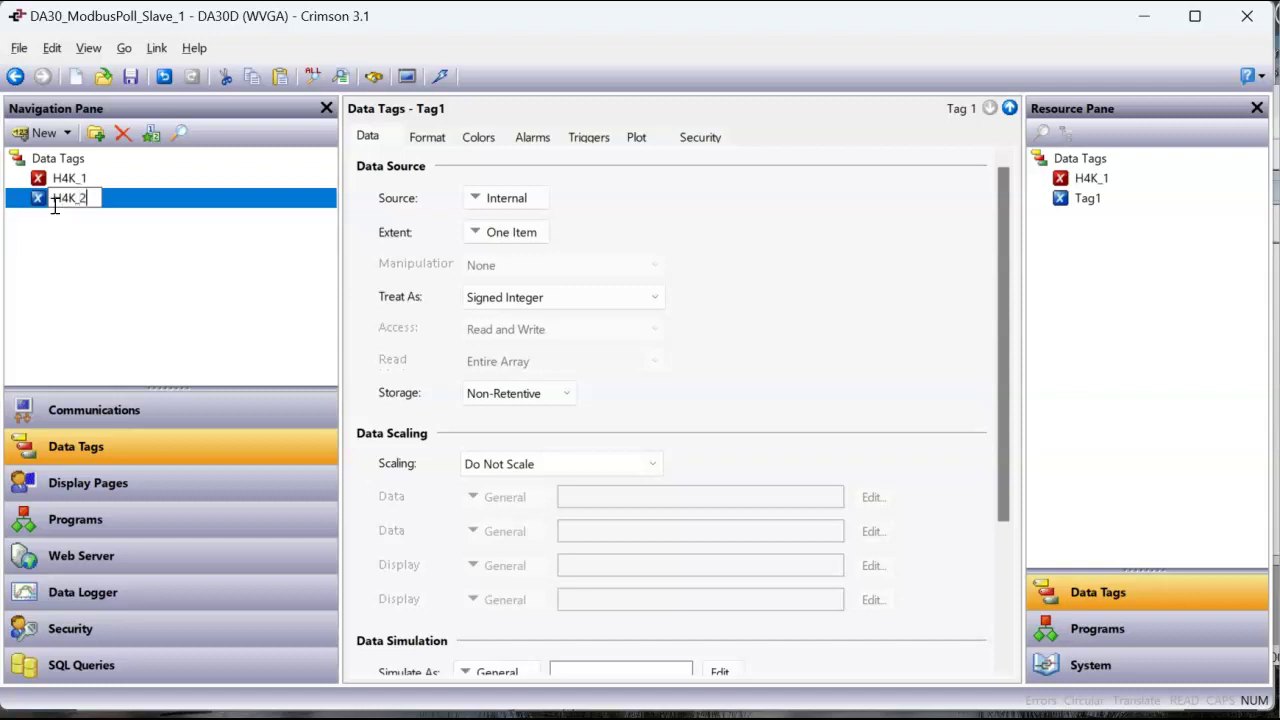
pyautogui.press('Return')
pyautogui.click(515, 198)
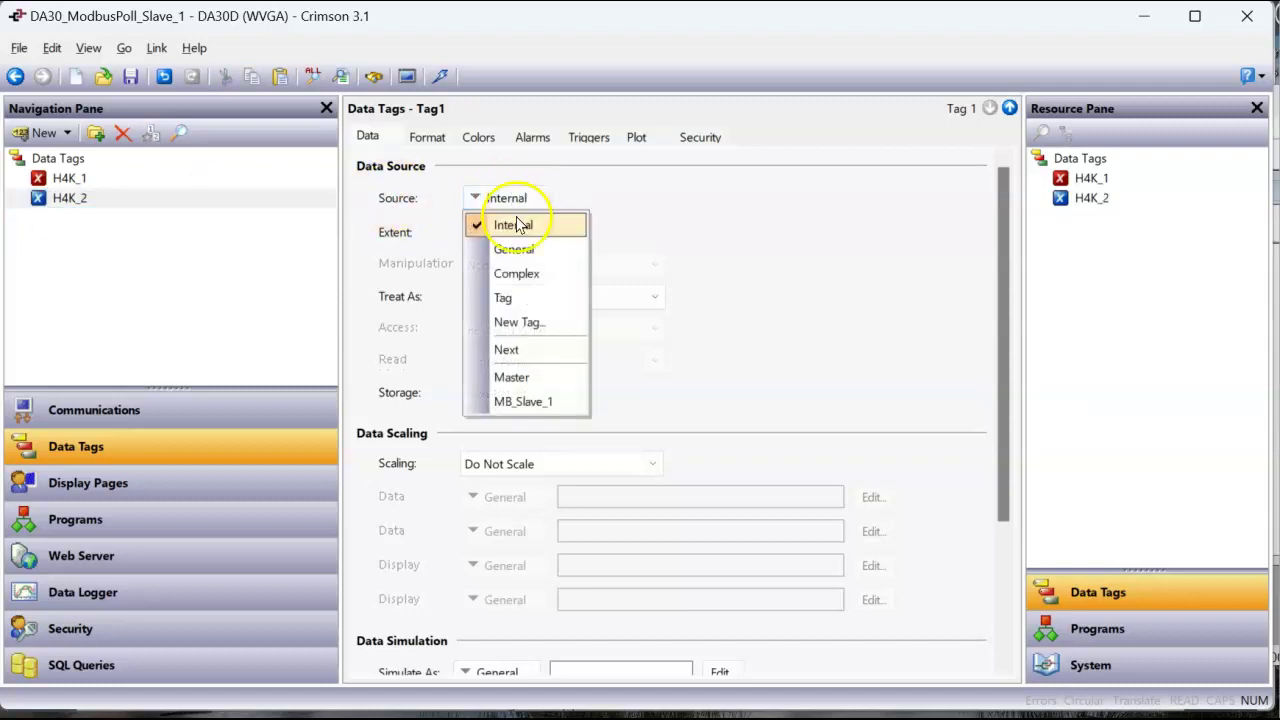
pyautogui.click(521, 401)
pyautogui.click(449, 328)
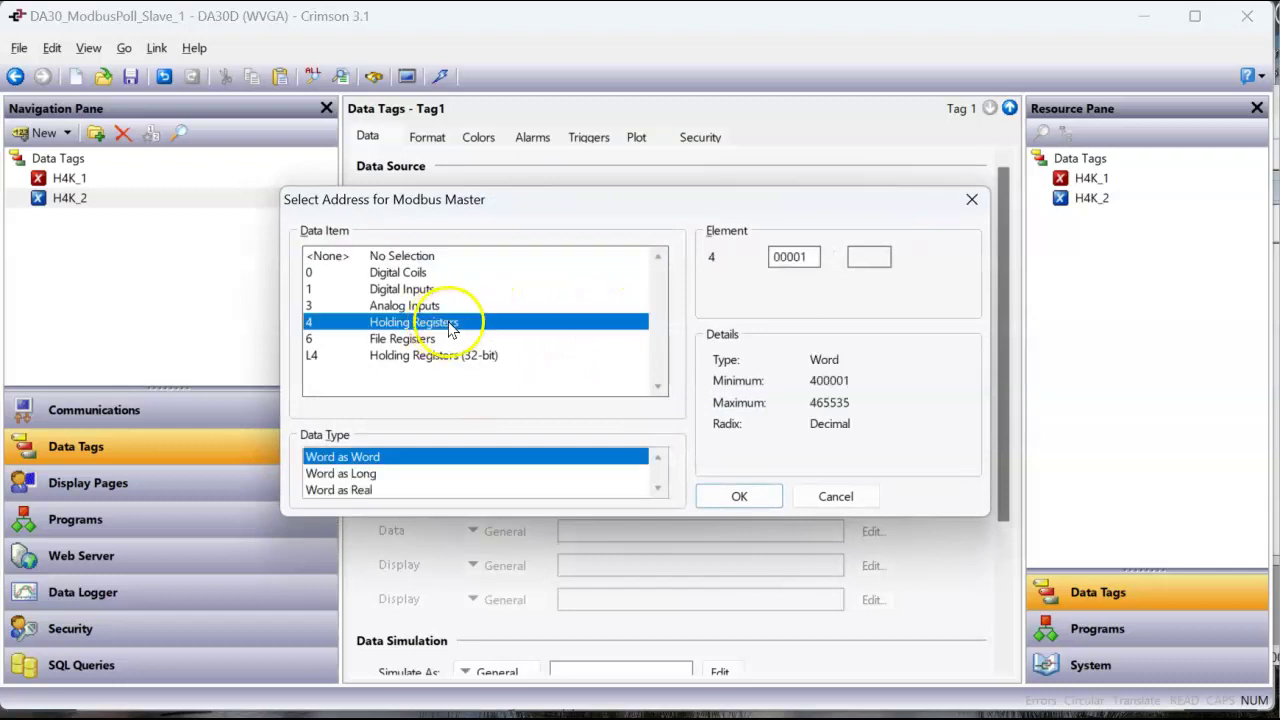
pyautogui.click(813, 262)
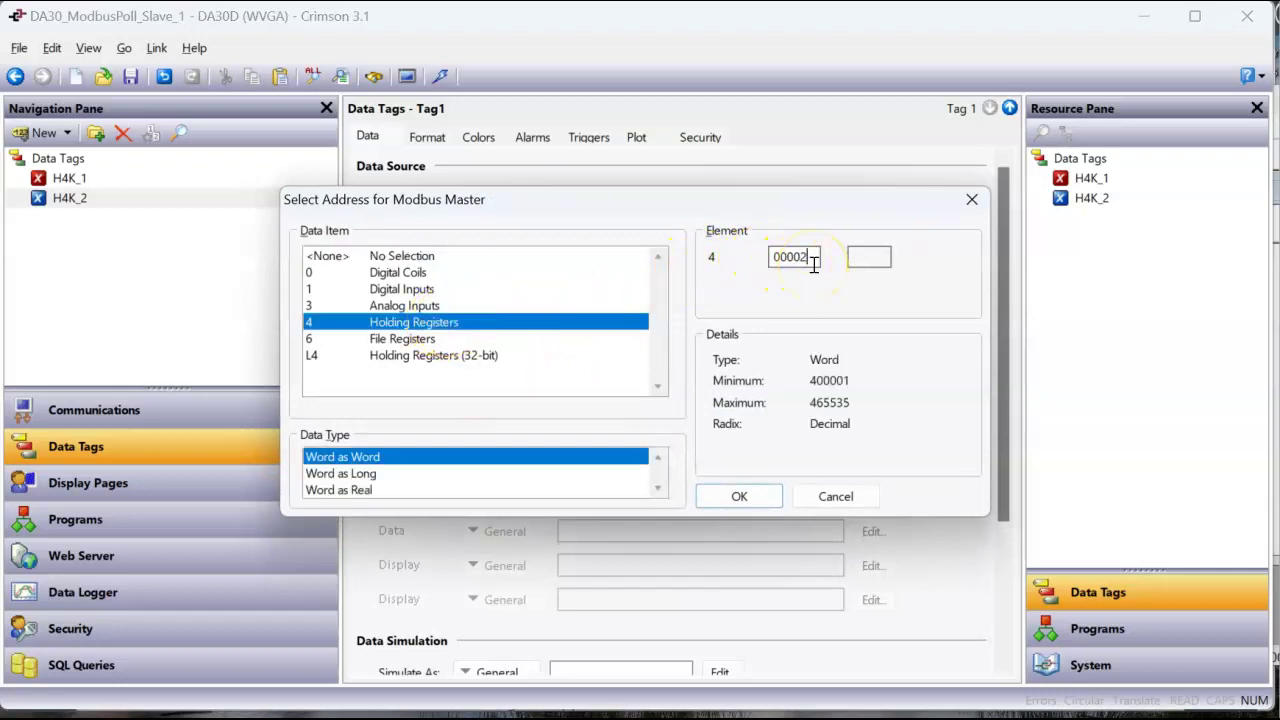
pyautogui.press('Return')
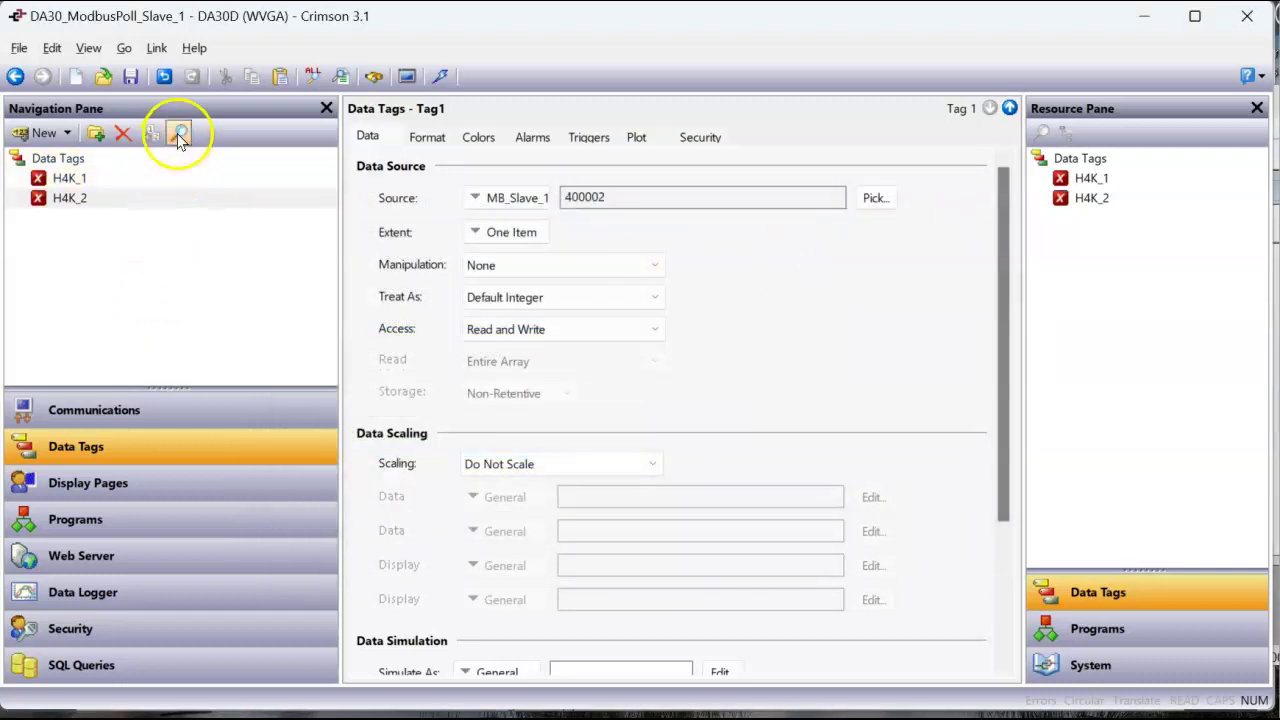
pyautogui.click(188, 199)
pyautogui.click(151, 136)
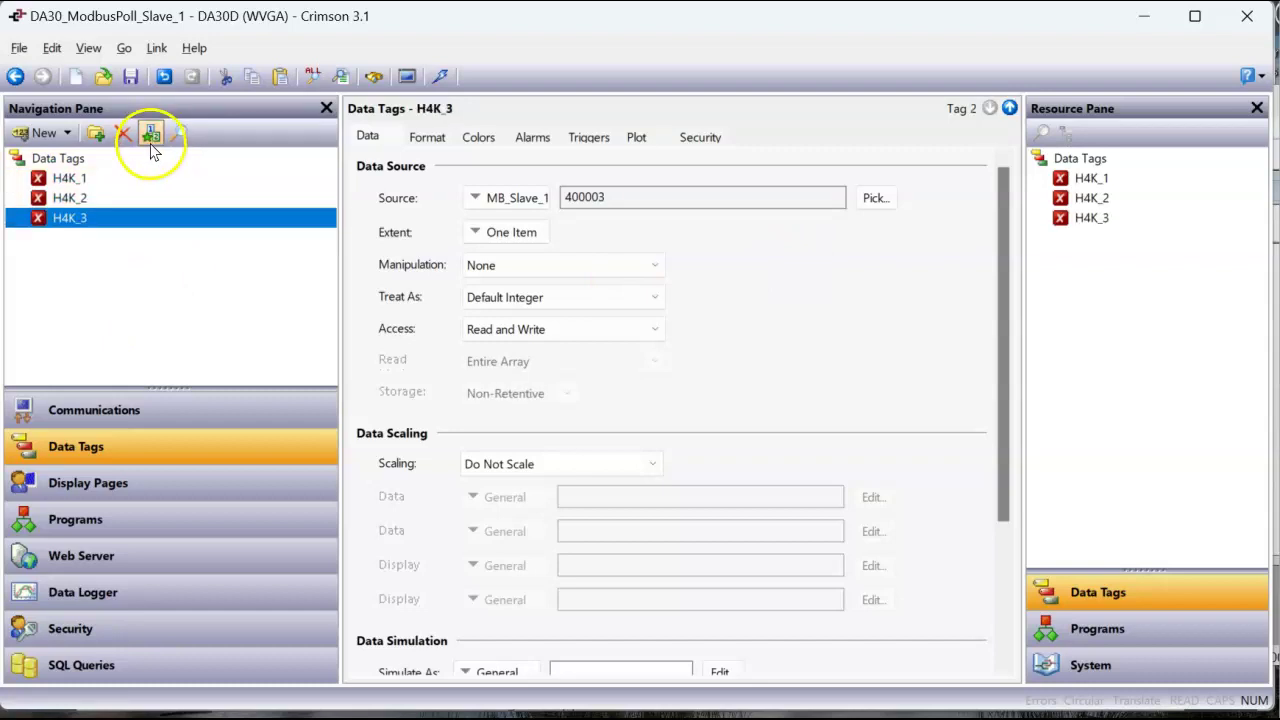
pyautogui.click(151, 136)
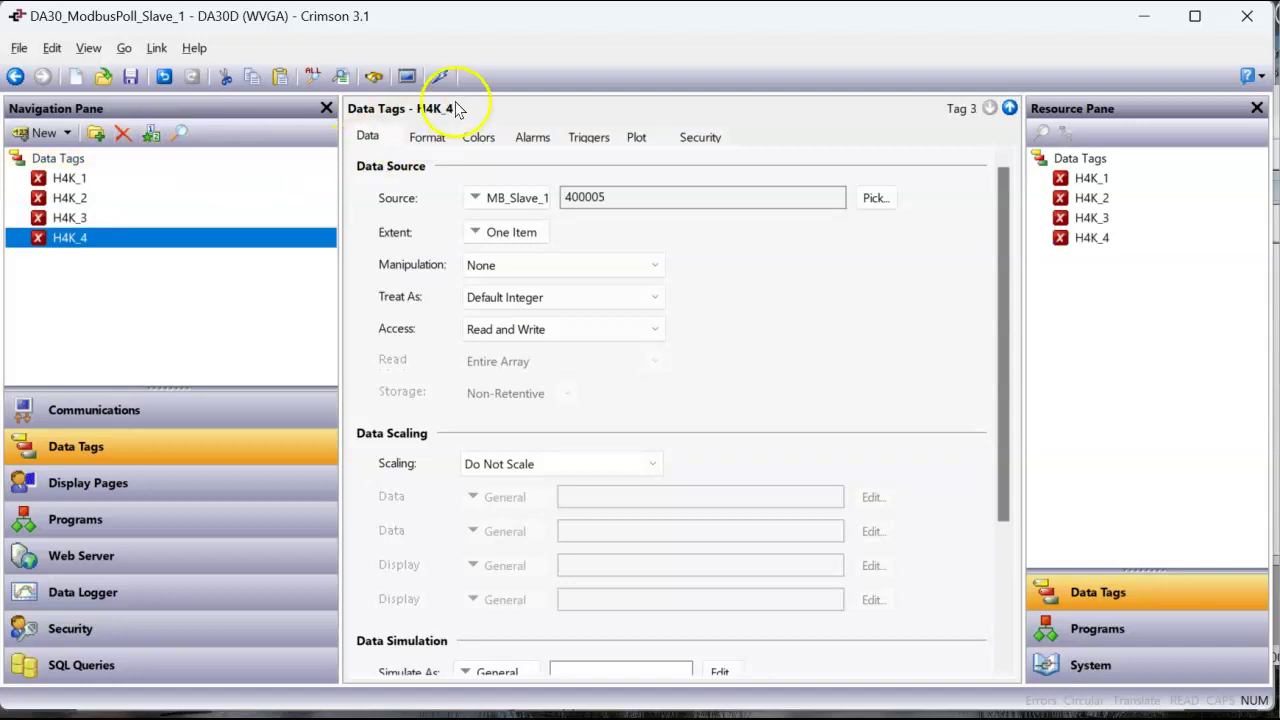
pyautogui.click(151, 143)
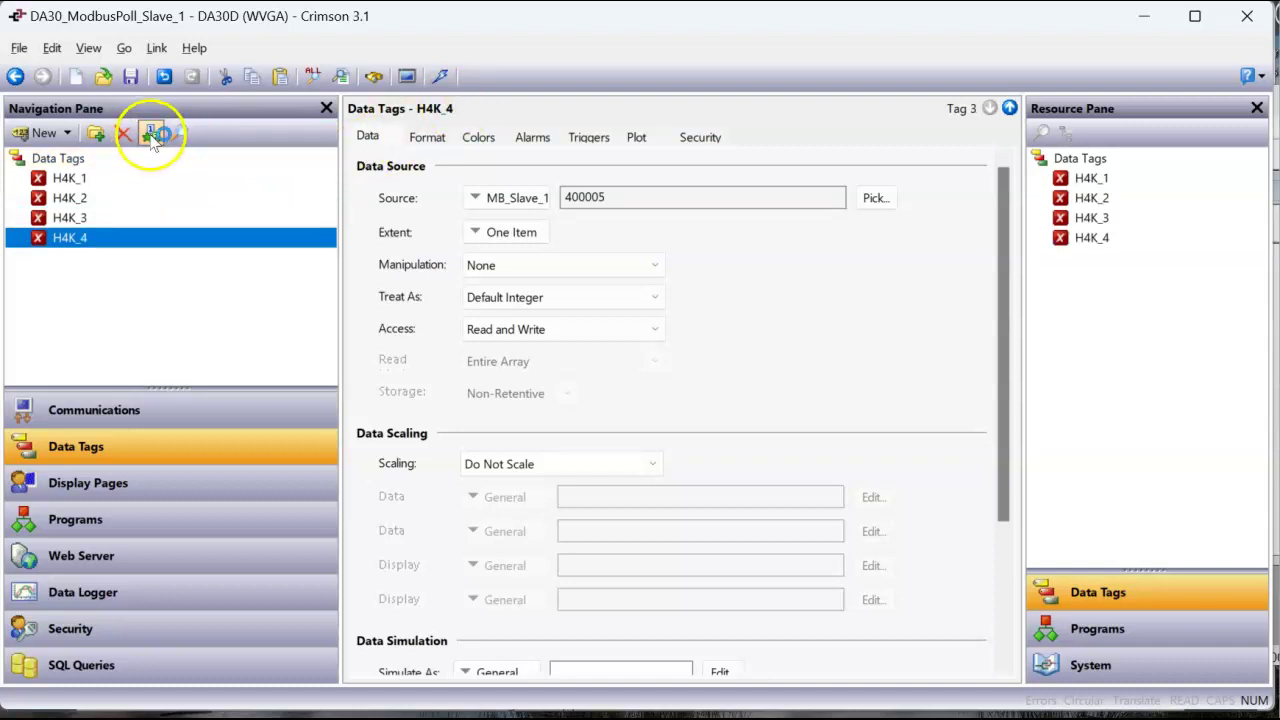
pyautogui.click(152, 136)
pyautogui.click(152, 136)
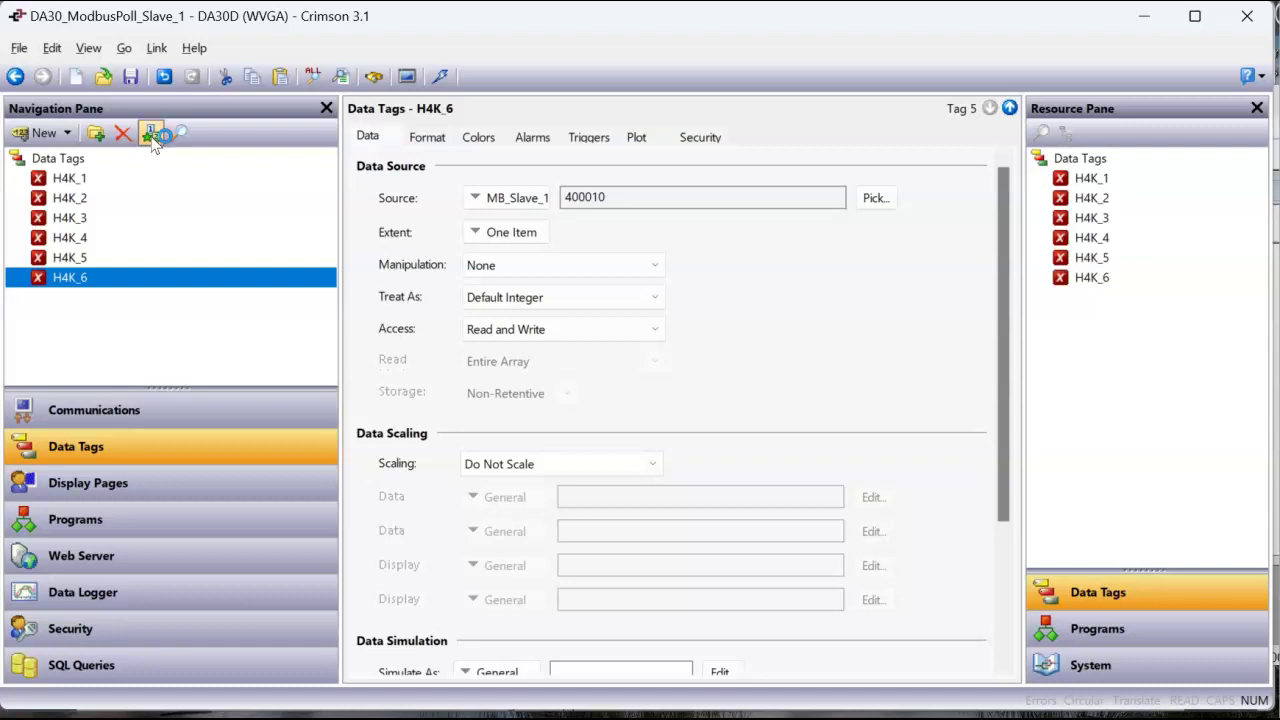
pyautogui.click(152, 136)
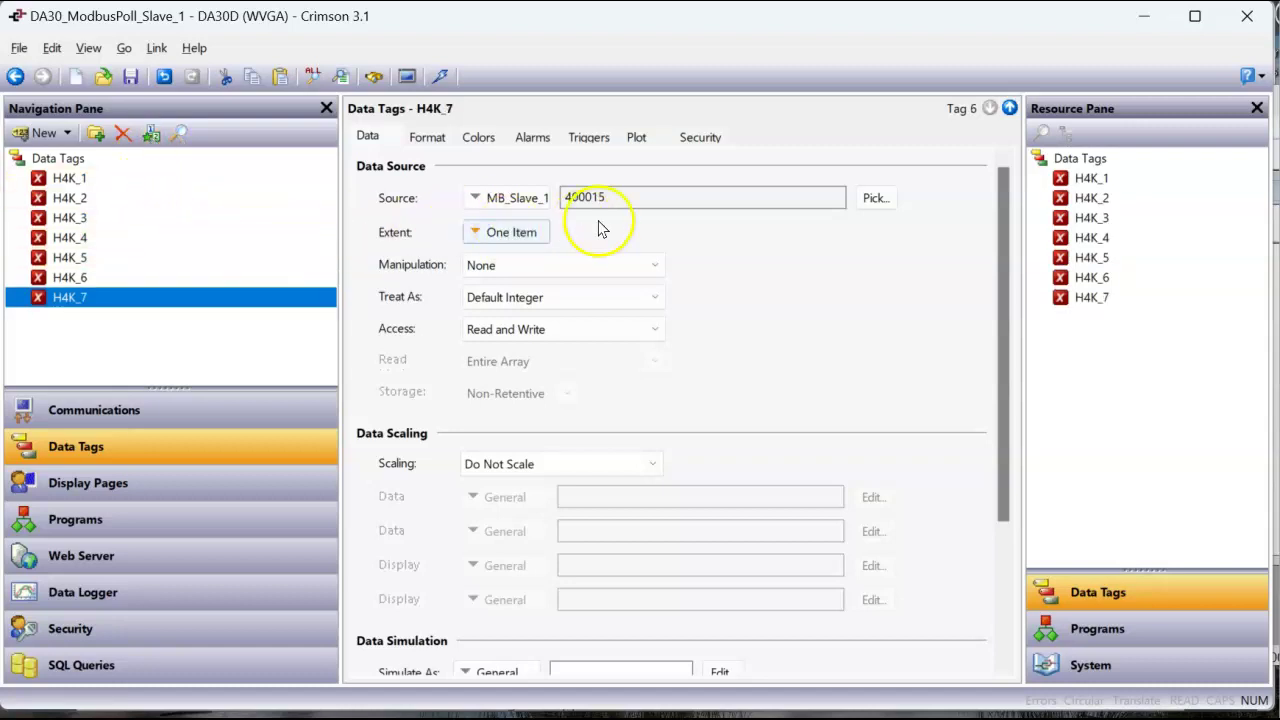
pyautogui.click(123, 134)
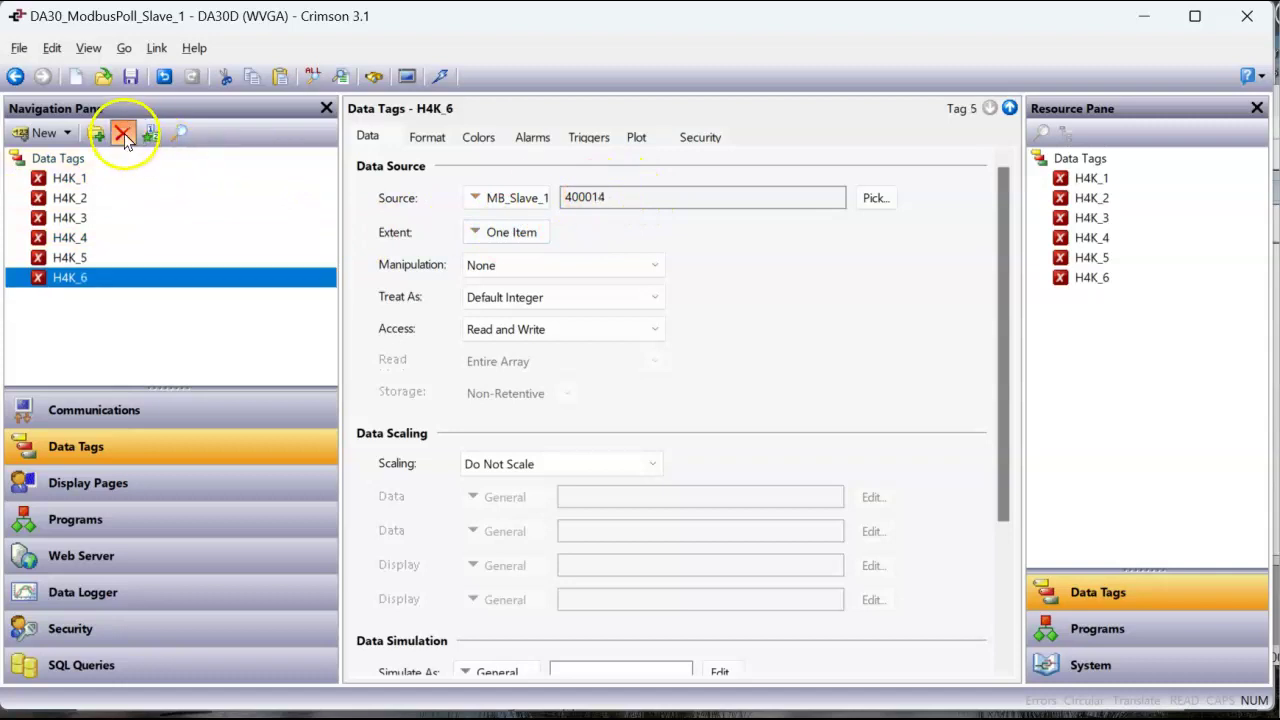
pyautogui.click(123, 134)
pyautogui.click(123, 134)
pyautogui.click(123, 134)
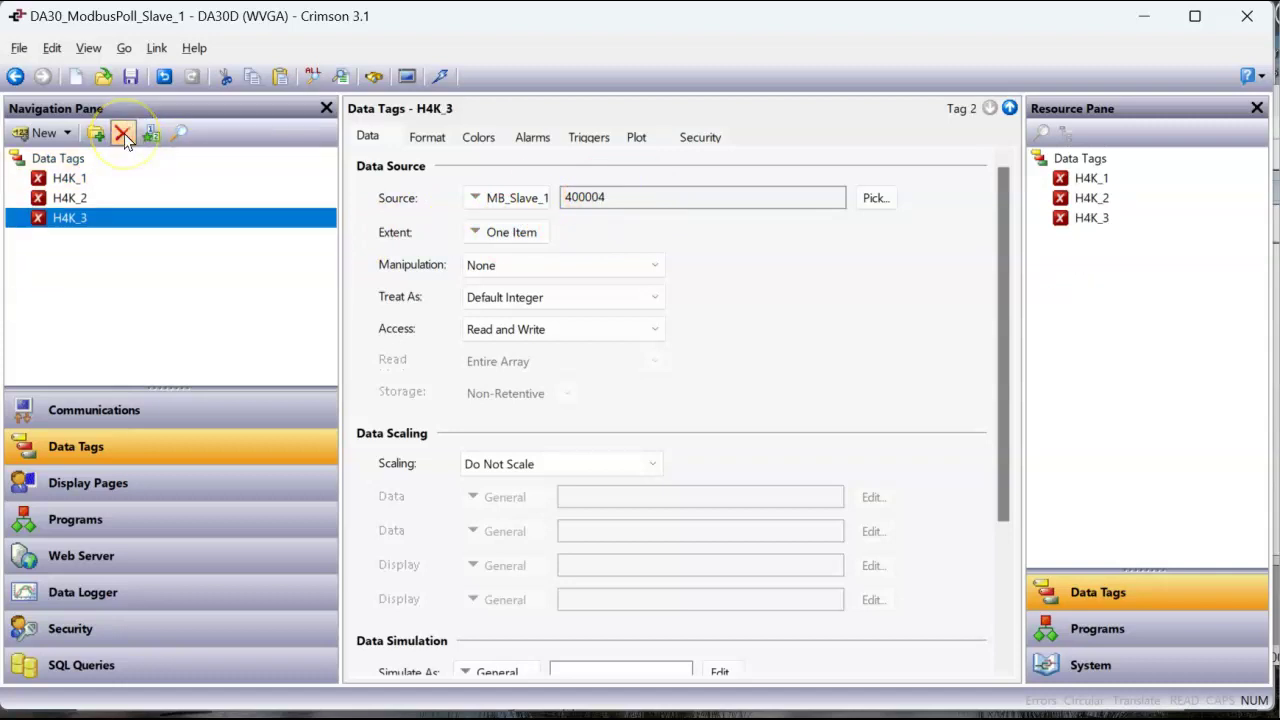
pyautogui.click(123, 134)
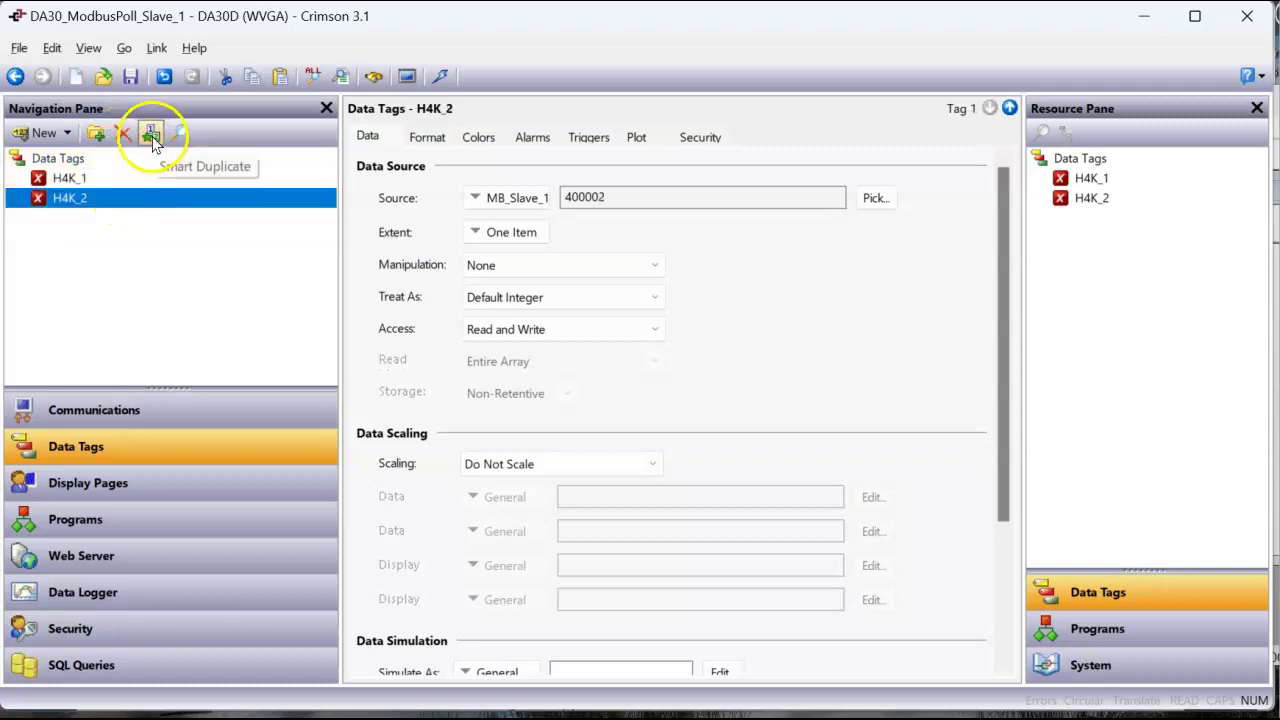
pyautogui.click(152, 140)
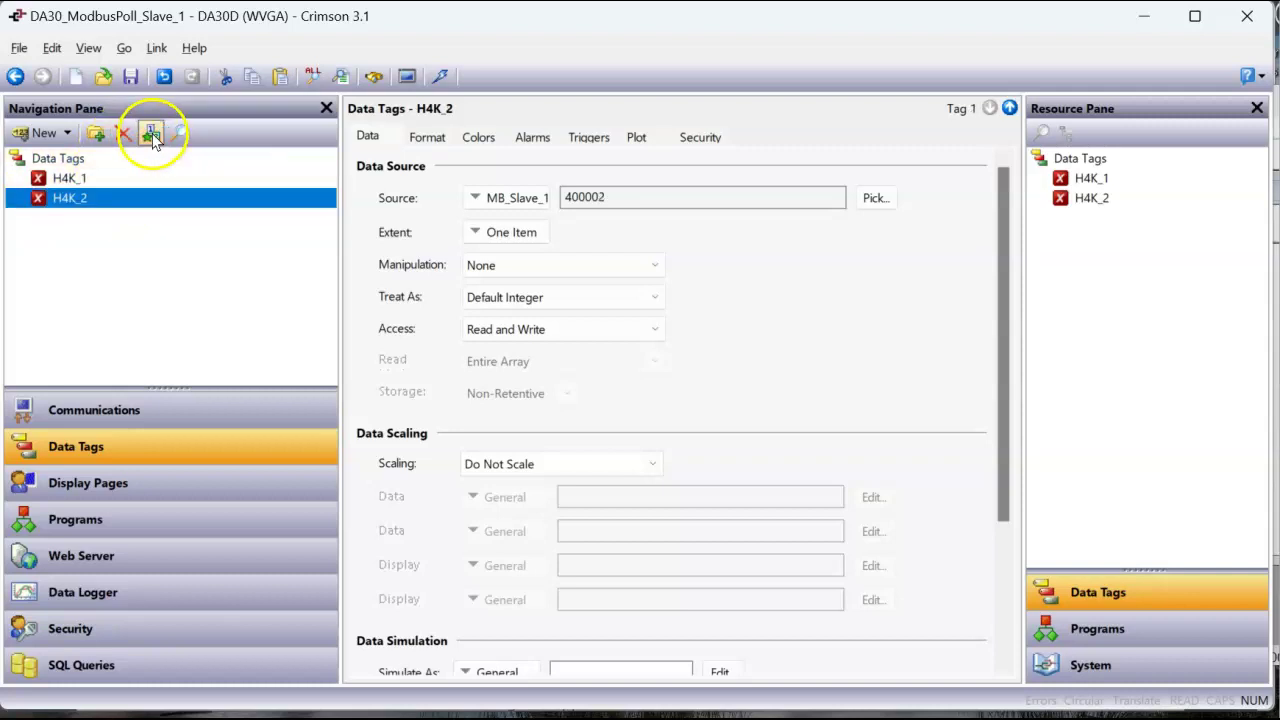
pyautogui.click(138, 210)
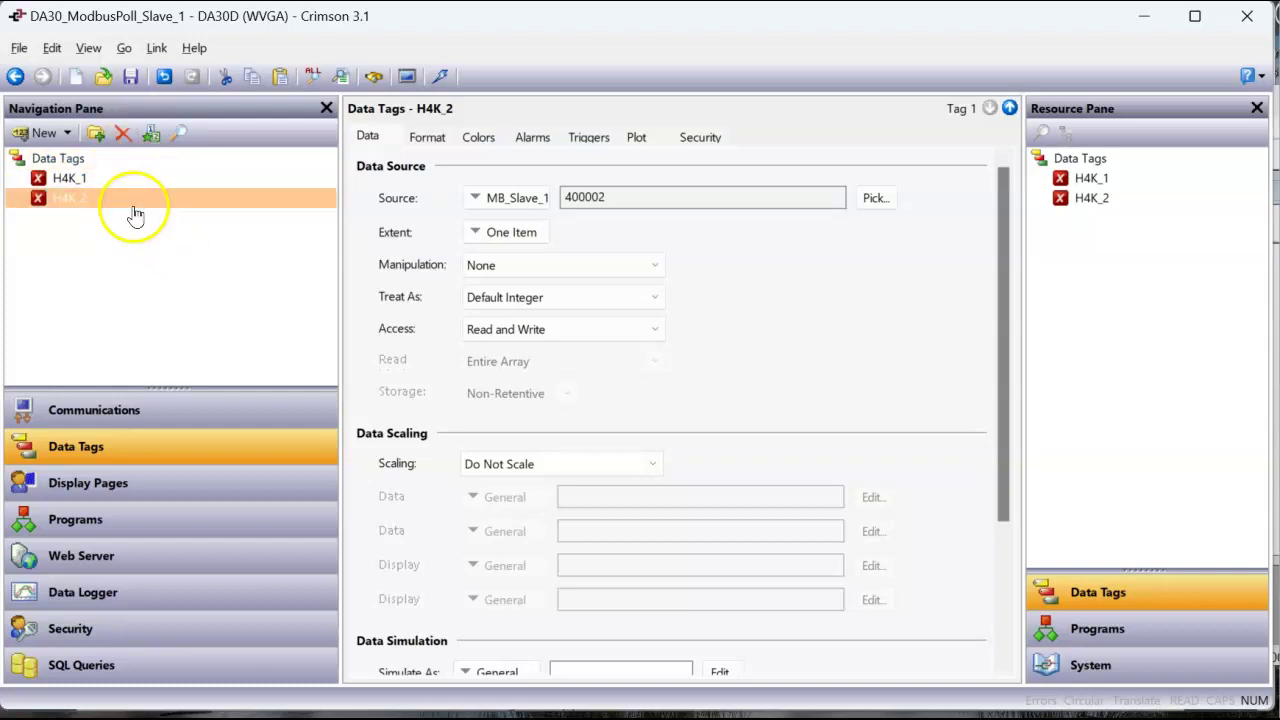
# Drop H4K_2 onto the Test_Tags page and copy all formatting from H4K_1
pyautogui.click(126, 483)
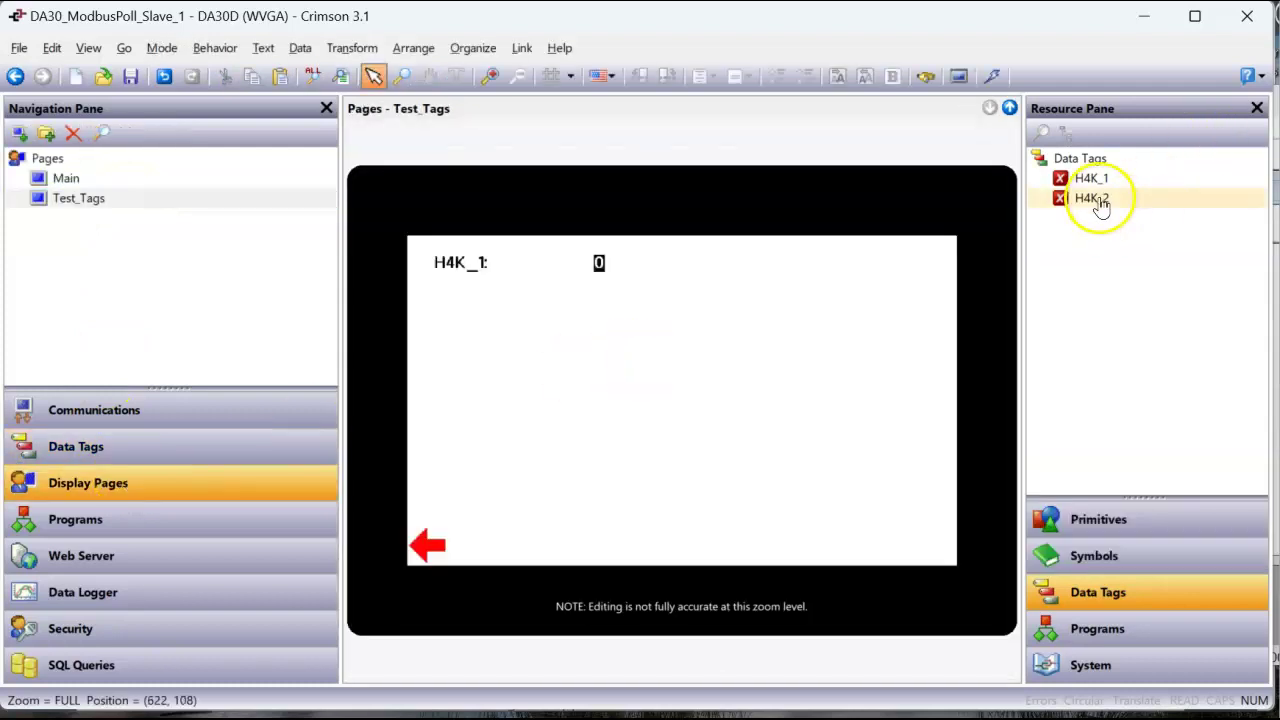
pyautogui.moveTo(1094, 197); pyautogui.dragTo(565, 322)
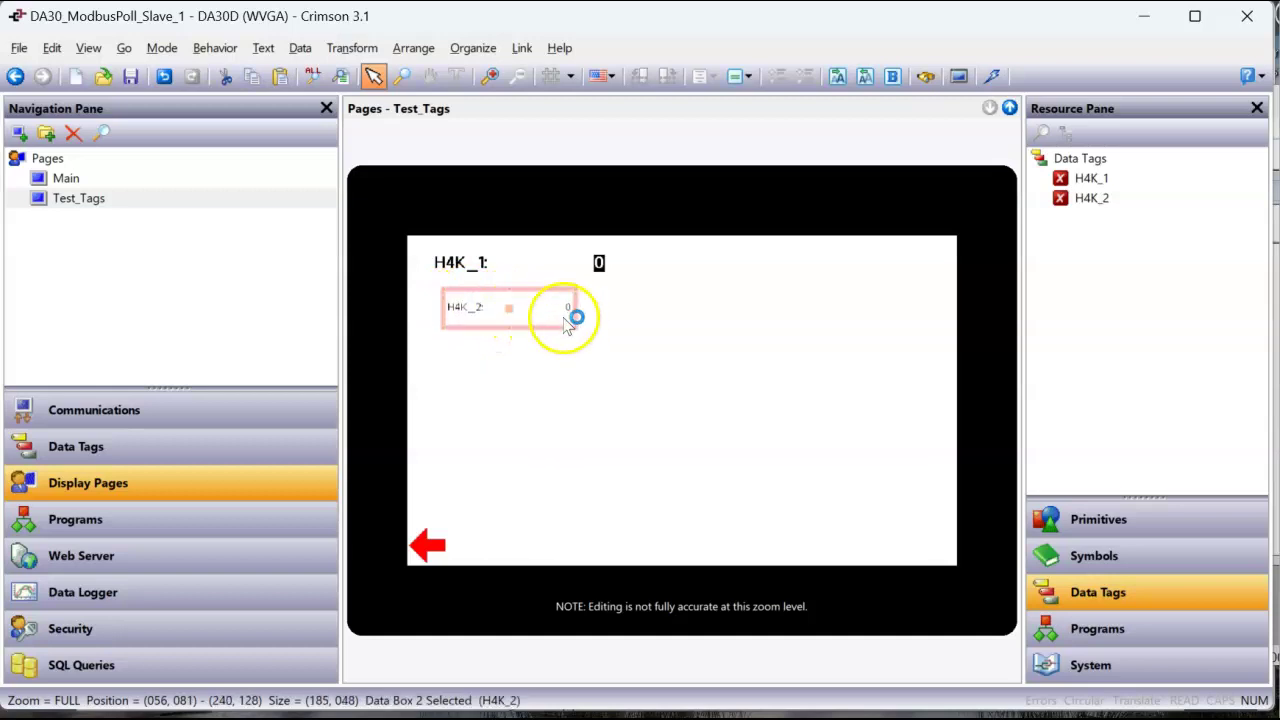
pyautogui.rightClick(558, 318)
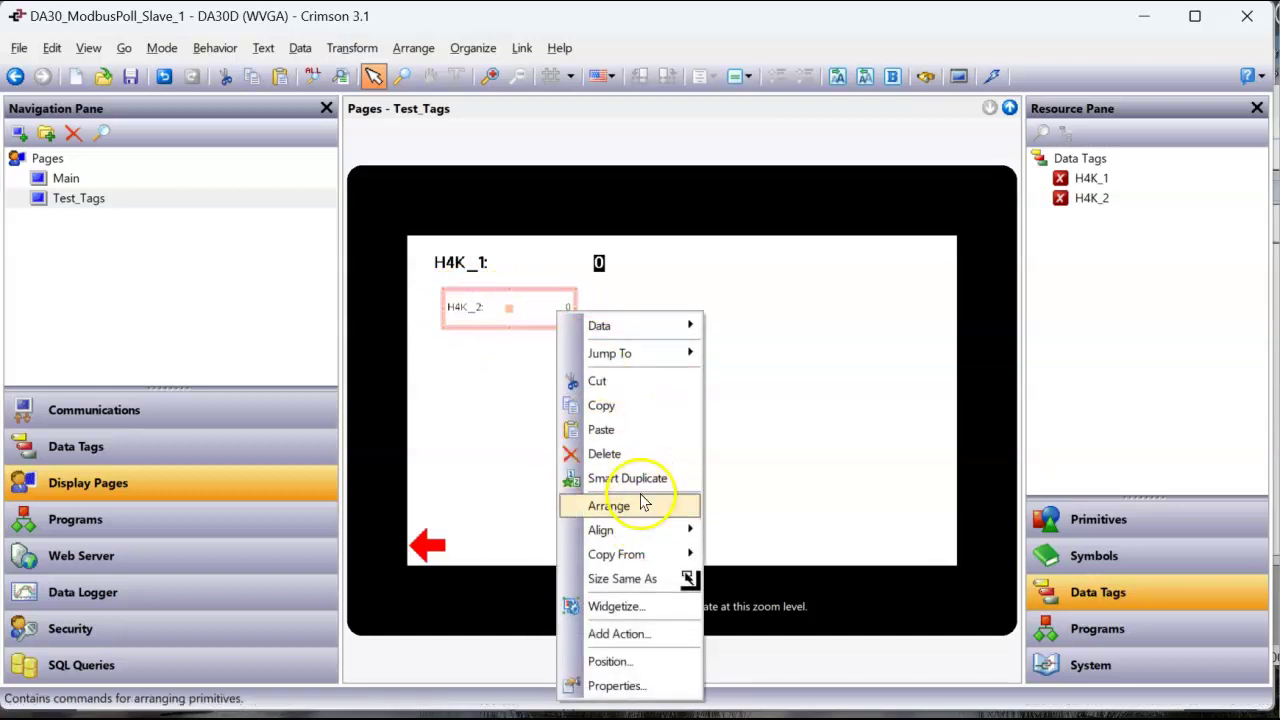
pyautogui.moveTo(650, 554)
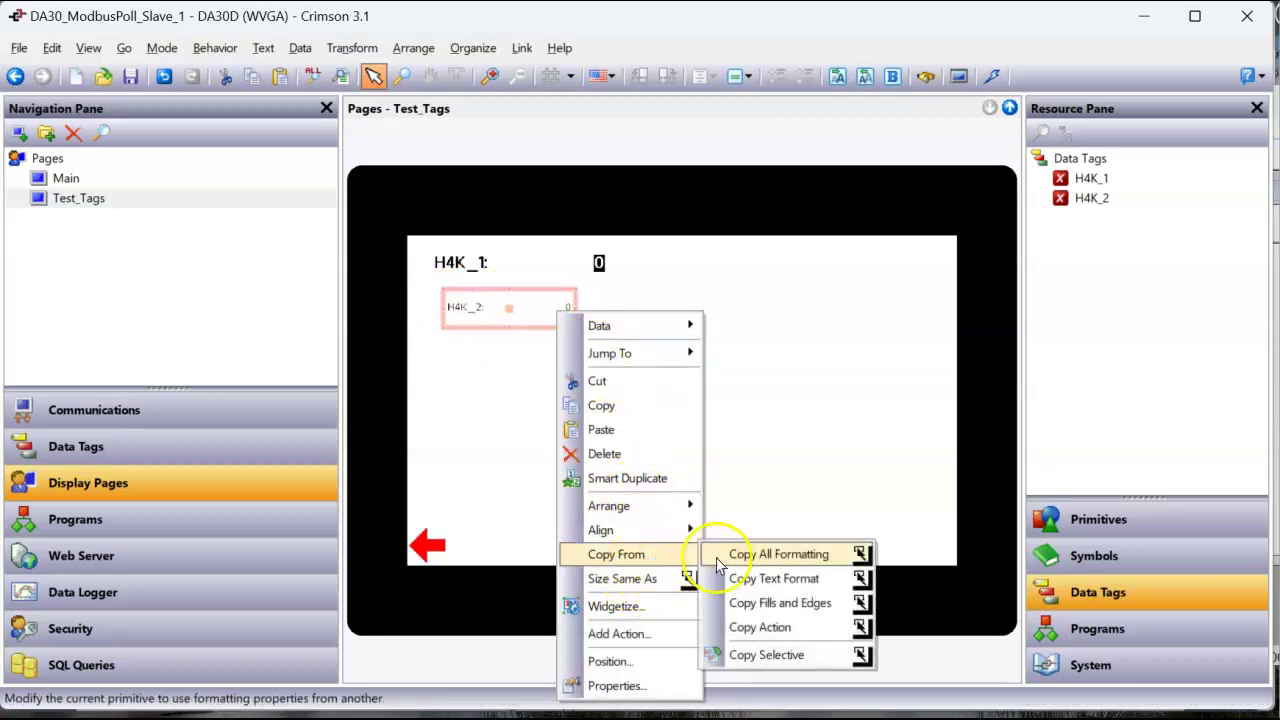
pyautogui.click(771, 551)
pyautogui.click(522, 265)
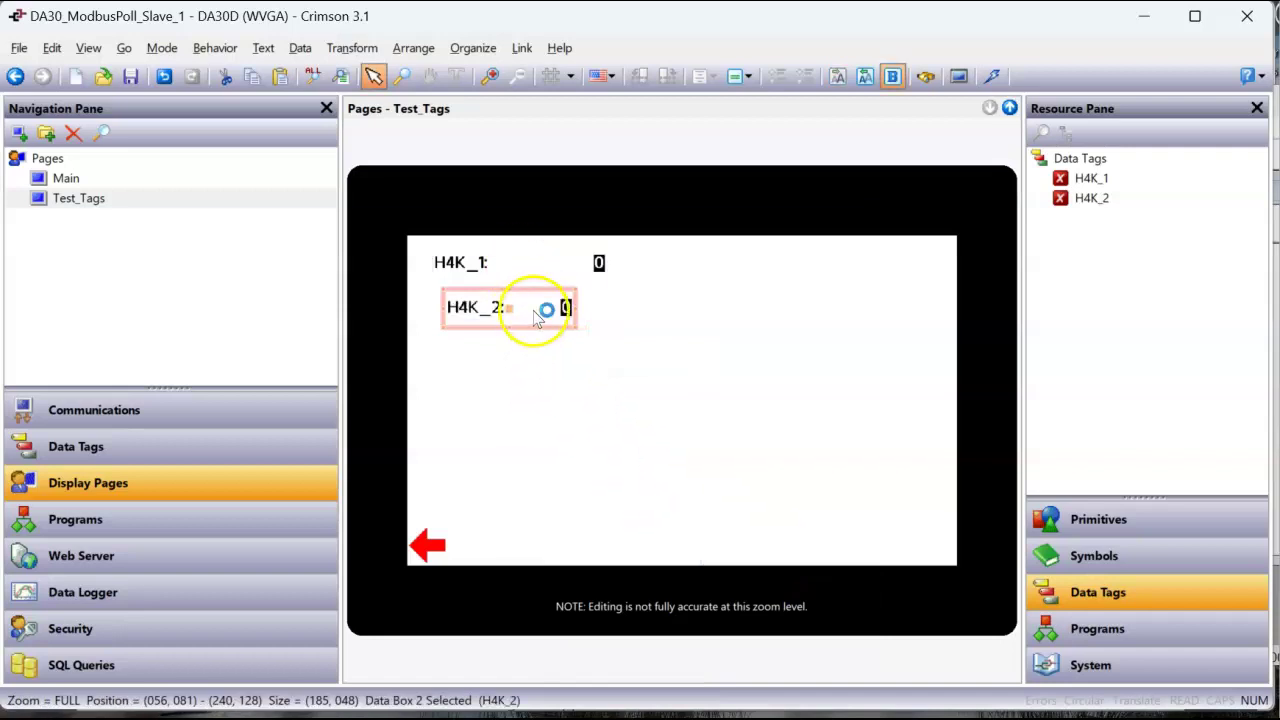
# Size the H4K_2 box the same as H4K_1 and align it directly beneath
pyautogui.rightClick(537, 316)
pyautogui.click(624, 580)
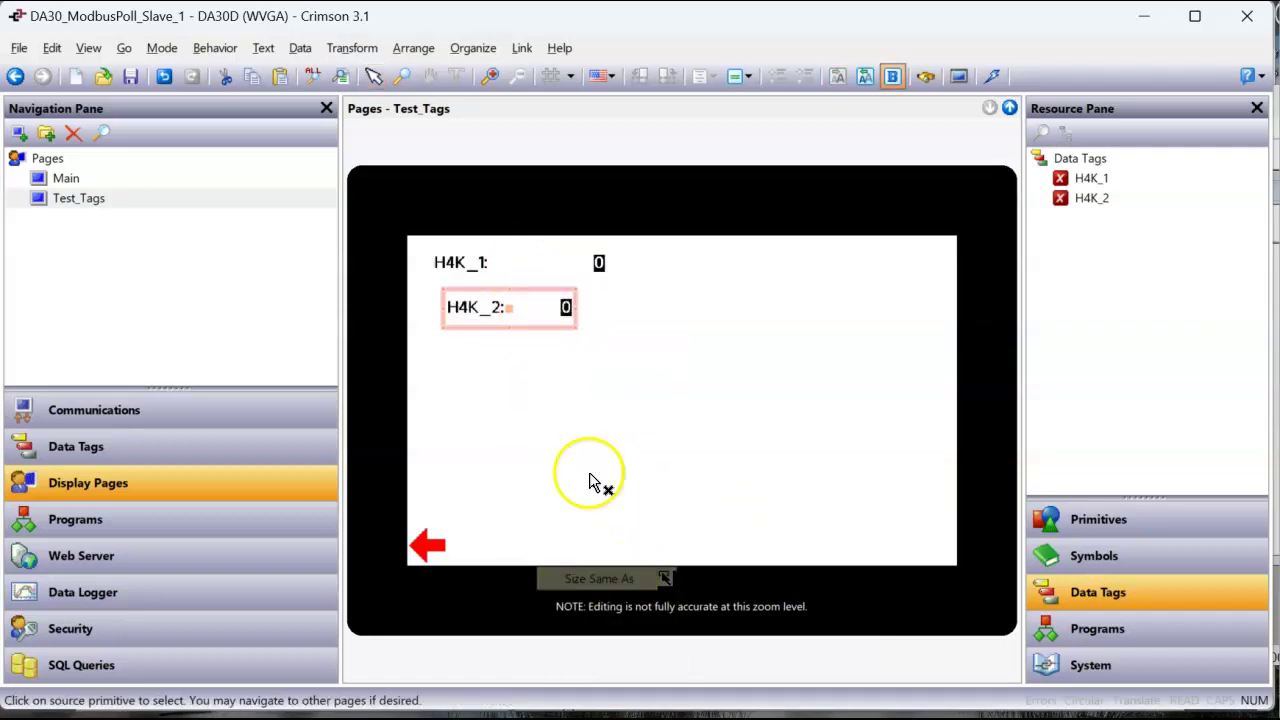
pyautogui.click(549, 266)
pyautogui.moveTo(511, 304); pyautogui.dragTo(524, 297)
# Download the project and open the web server page showing the H4K values
pyautogui.click(571, 346)
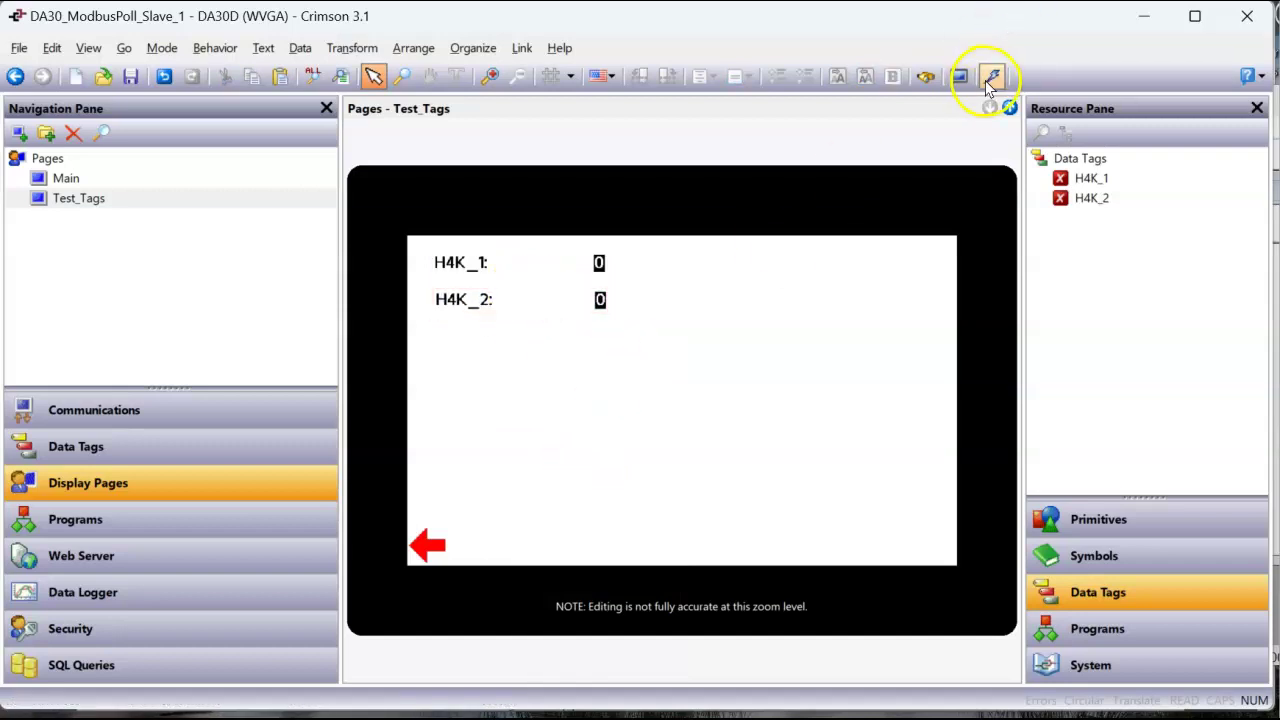
pyautogui.click(991, 78)
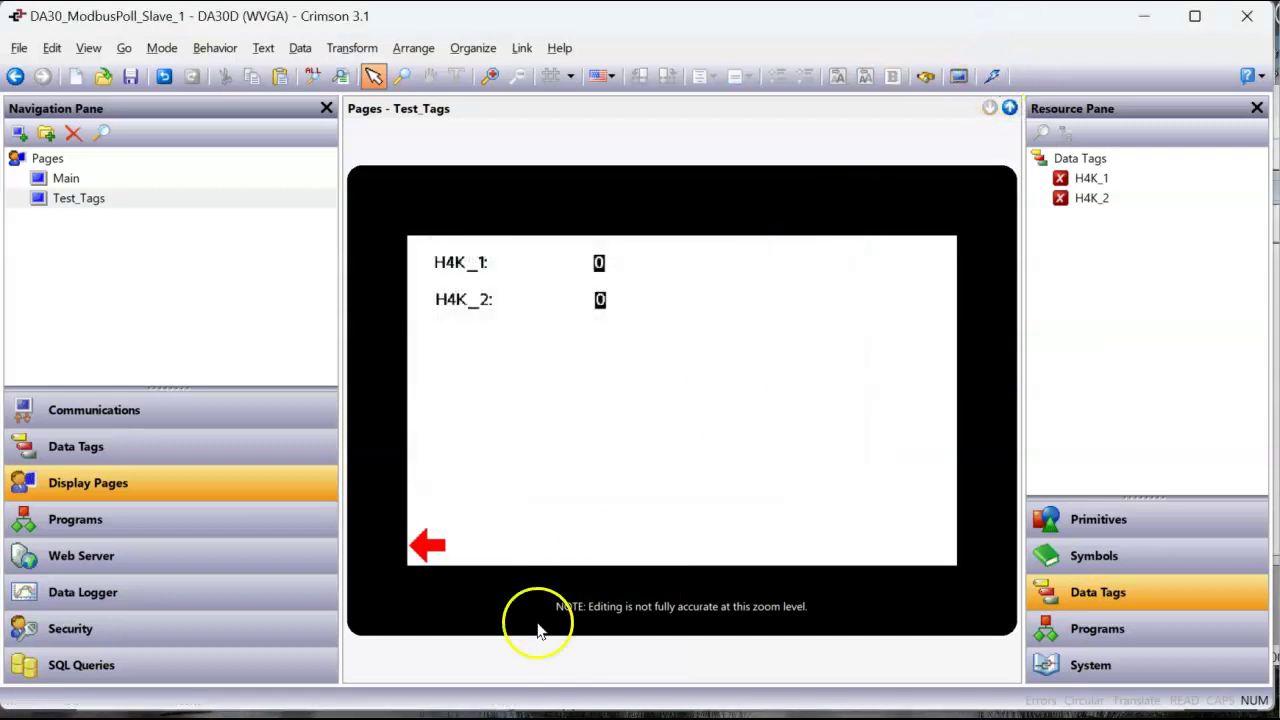
pyautogui.moveTo(400, 716)
pyautogui.click(510, 682)
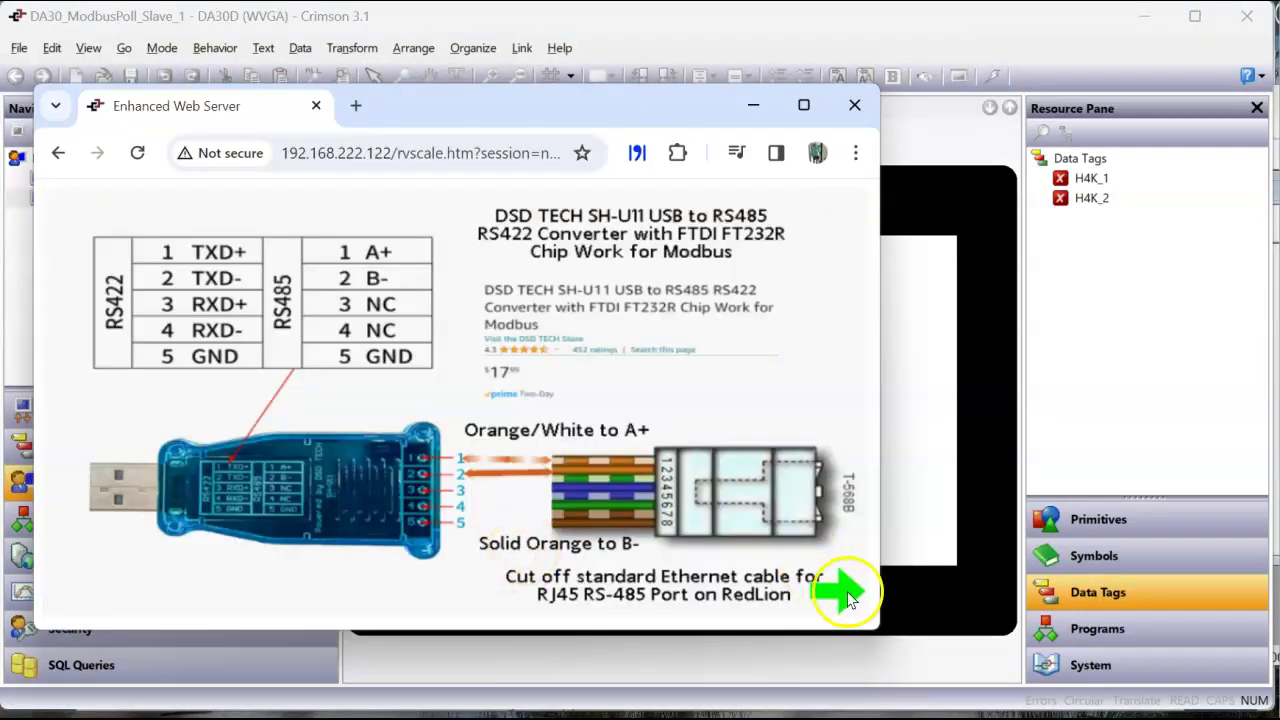
pyautogui.click(847, 594)
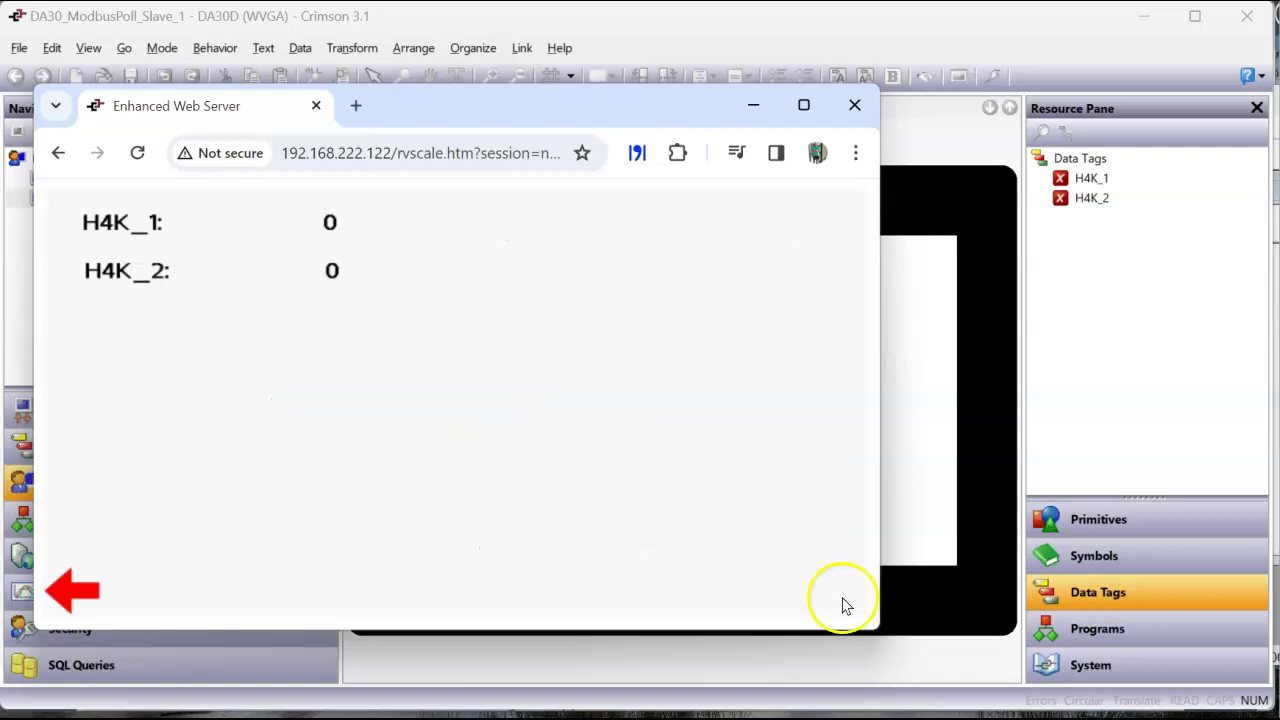
pyautogui.hotkey('alt', 'Tab')
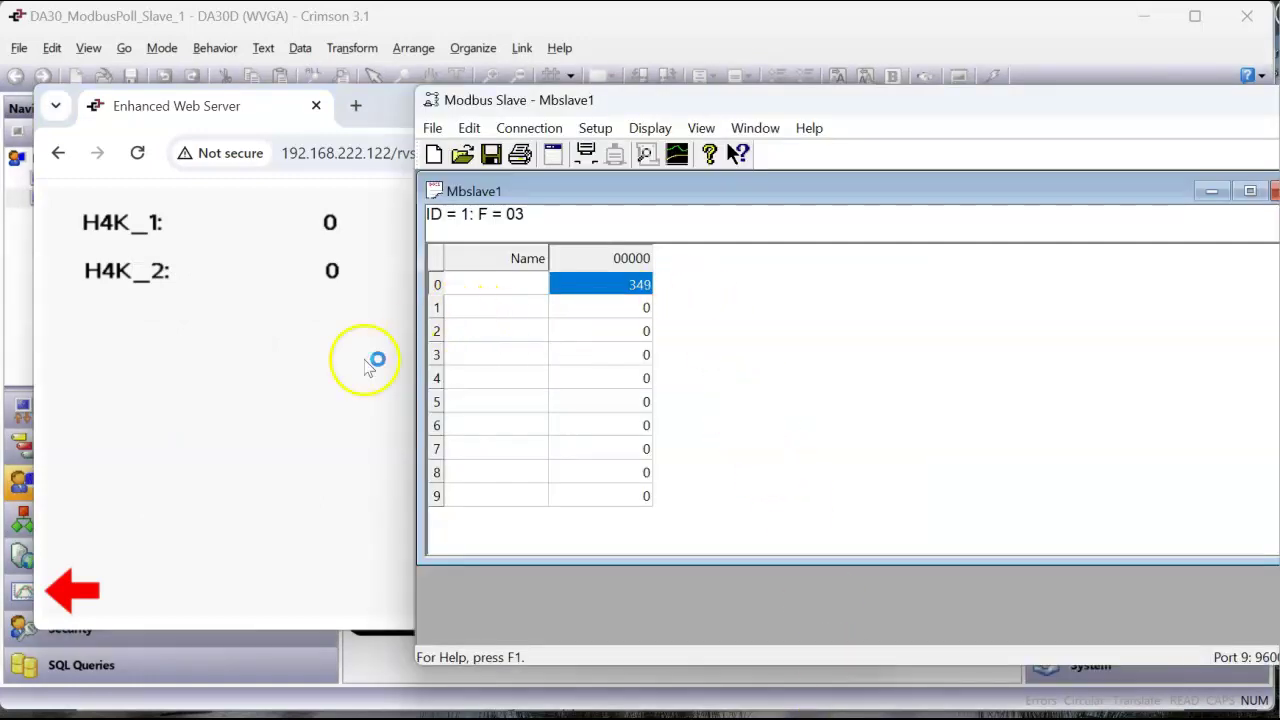
pyautogui.click(370, 365)
# Enter 12 for H4K_1 on the web keypad and check Modbus Slave register 6
pyautogui.click(325, 230)
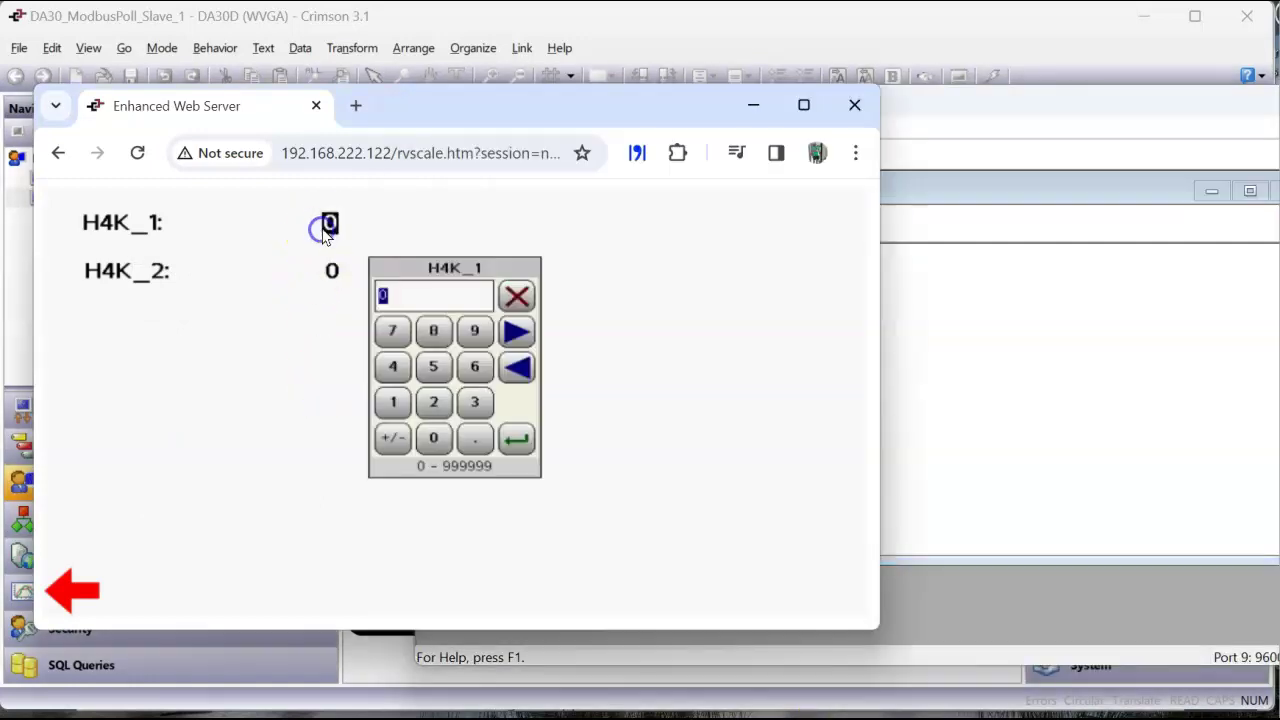
pyautogui.click(396, 404)
pyautogui.click(434, 403)
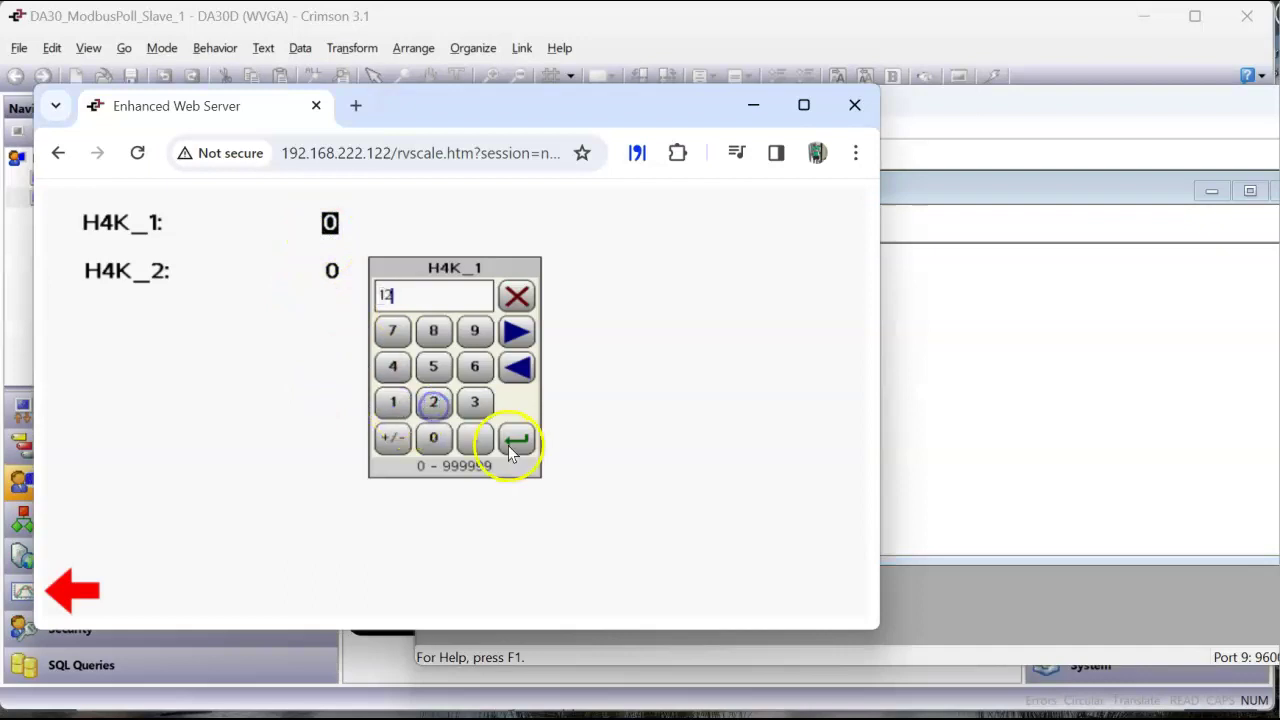
pyautogui.click(515, 440)
pyautogui.click(942, 358)
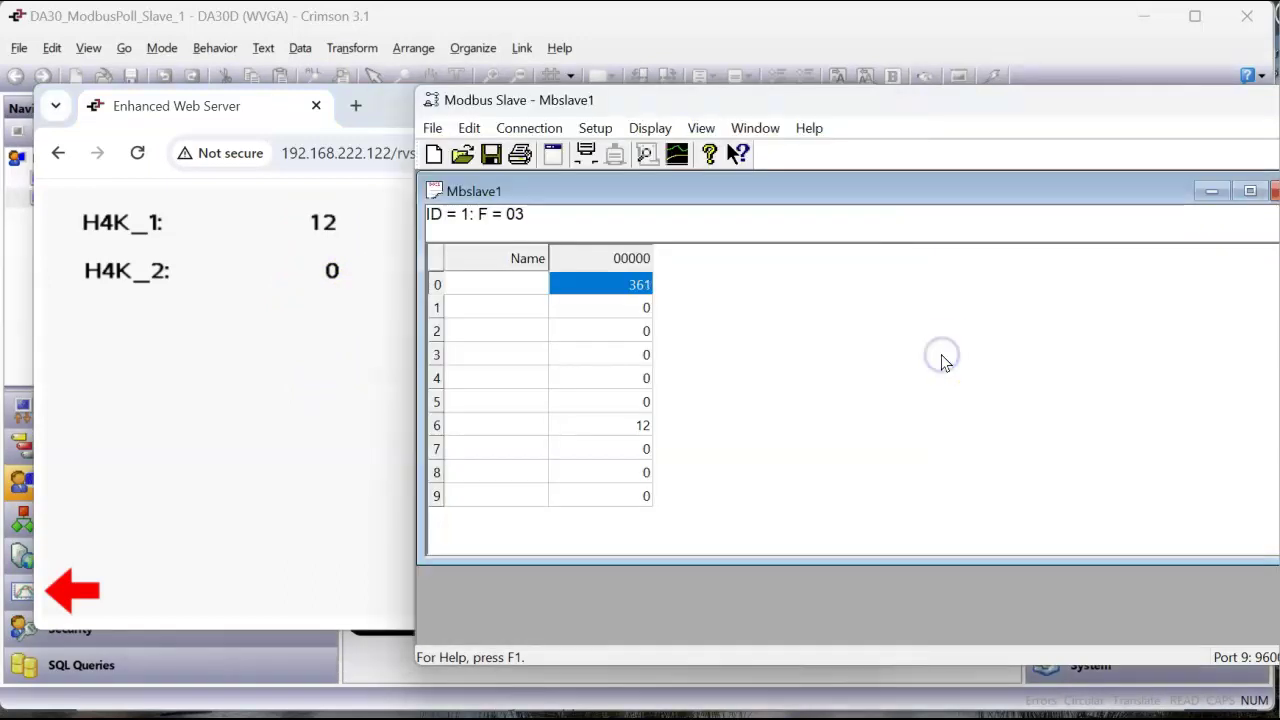
pyautogui.click(866, 368)
# Readdress H4K_1 to holding register 400001 and H4K_2 to 400002 on MB_Slave_1
pyautogui.moveTo(602, 714)
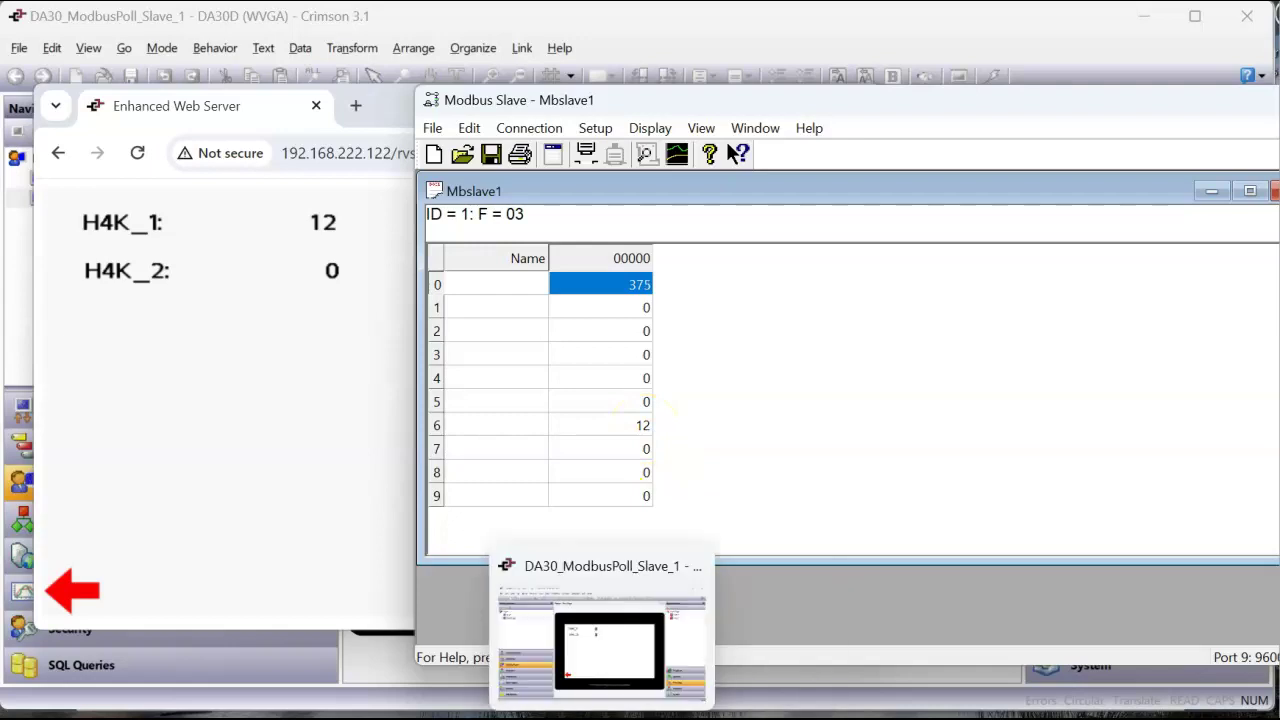
pyautogui.click(617, 674)
pyautogui.click(163, 451)
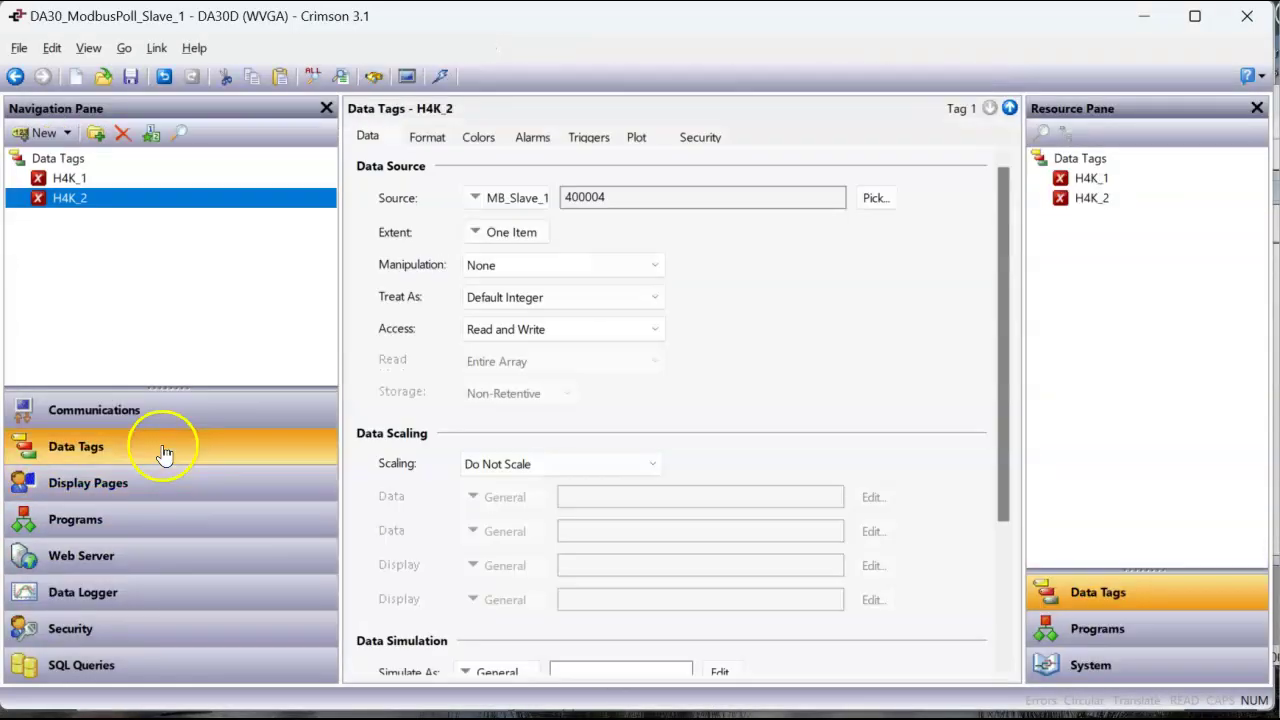
pyautogui.click(116, 180)
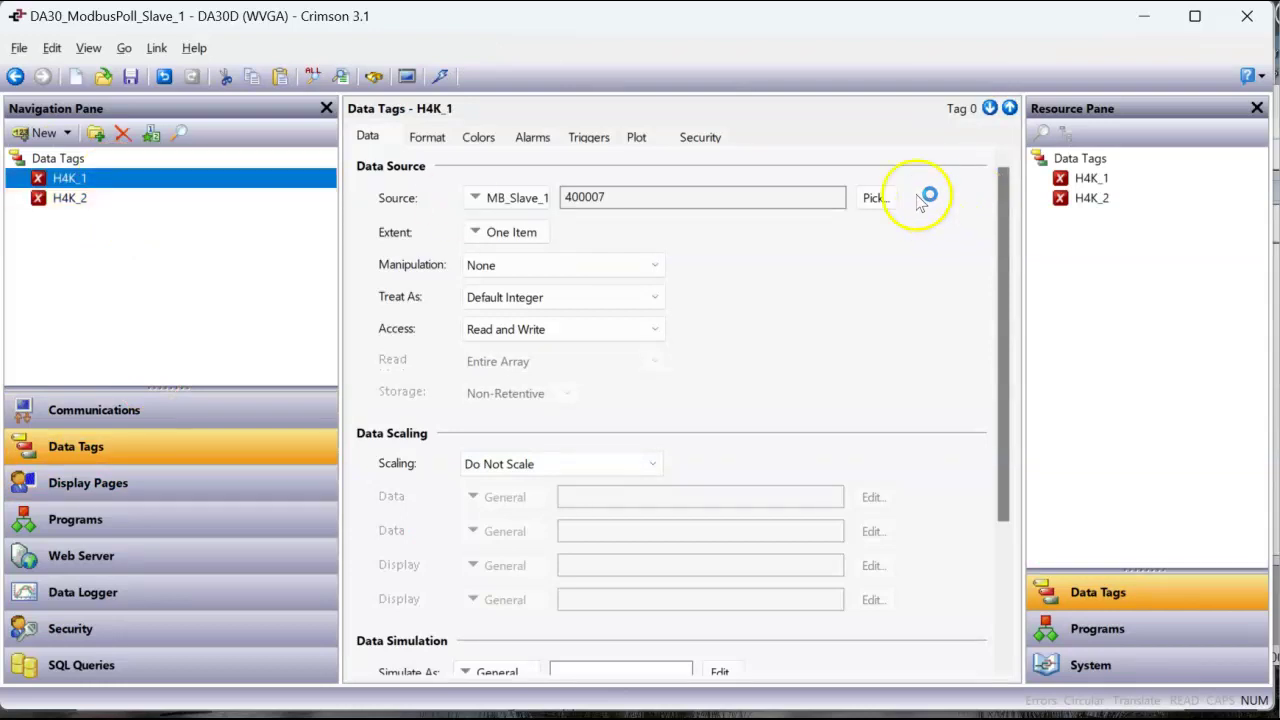
pyautogui.click(876, 197)
pyautogui.press('Return')
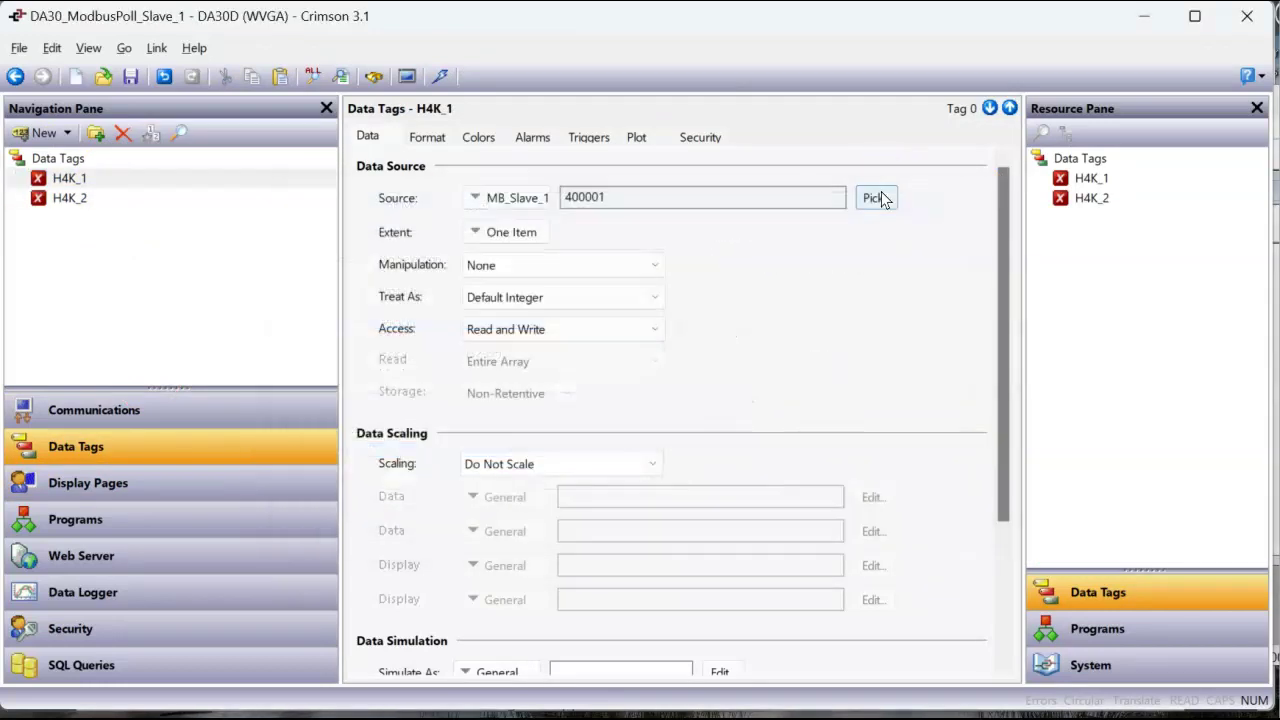
pyautogui.click(69, 204)
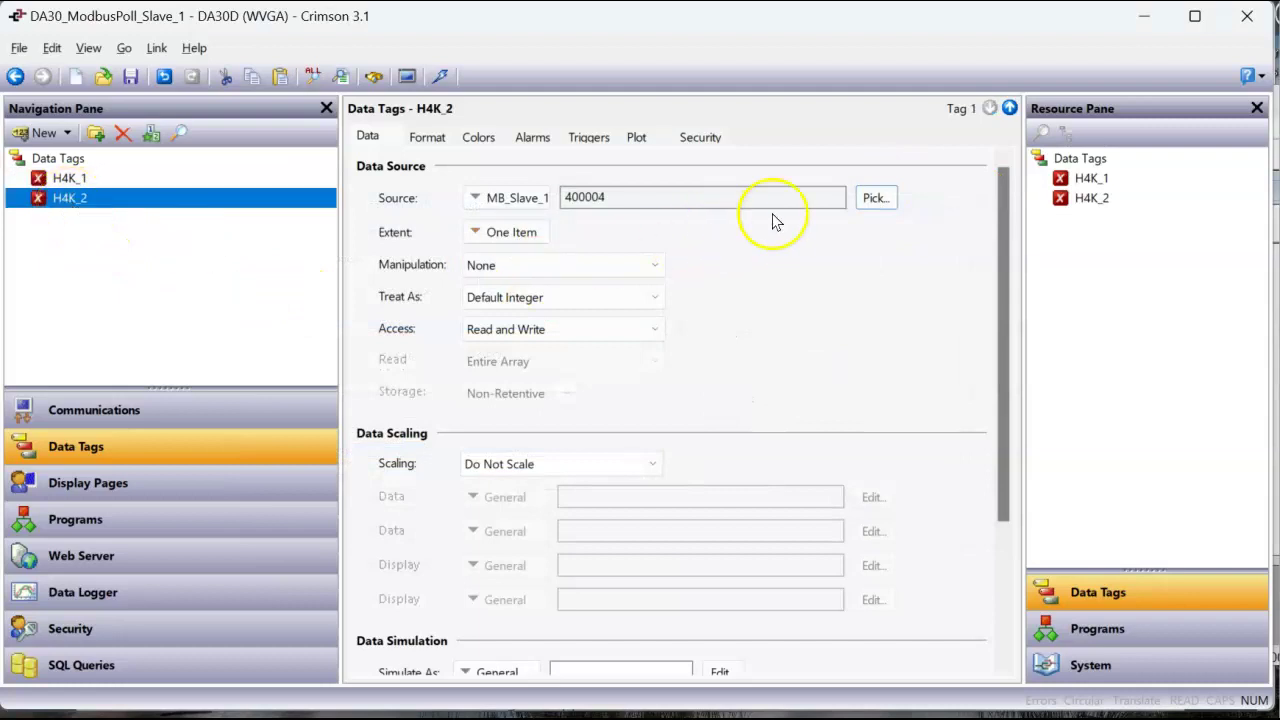
pyautogui.click(870, 197)
pyautogui.press('Return')
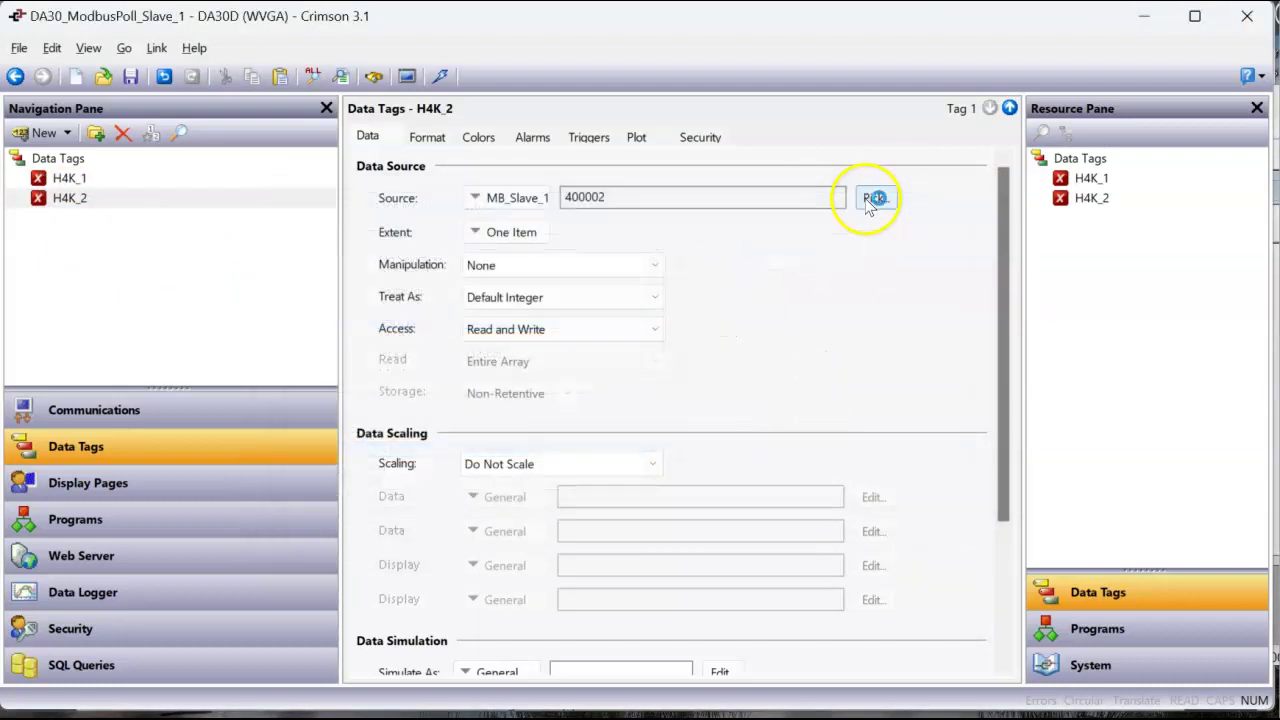
# Download the project and open the web server's H4K values page beside Modbus Slave
pyautogui.click(440, 78)
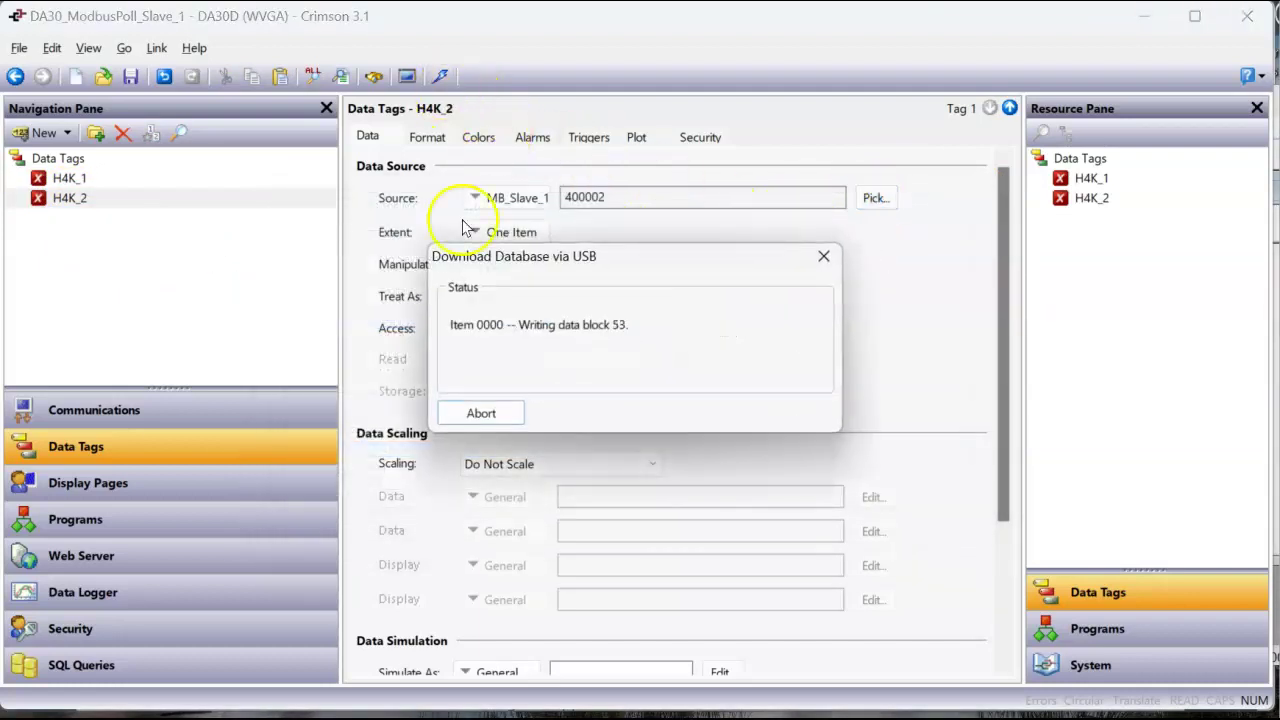
pyautogui.click(485, 688)
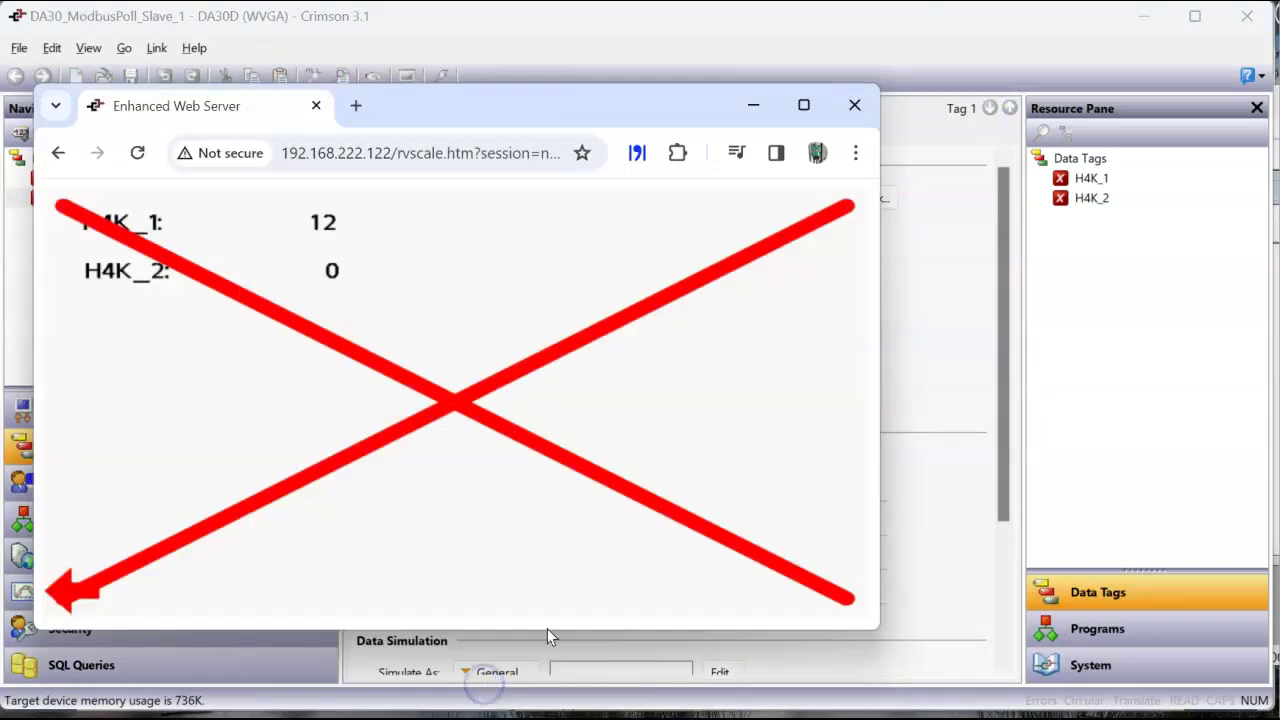
pyautogui.click(860, 620)
pyautogui.click(890, 435)
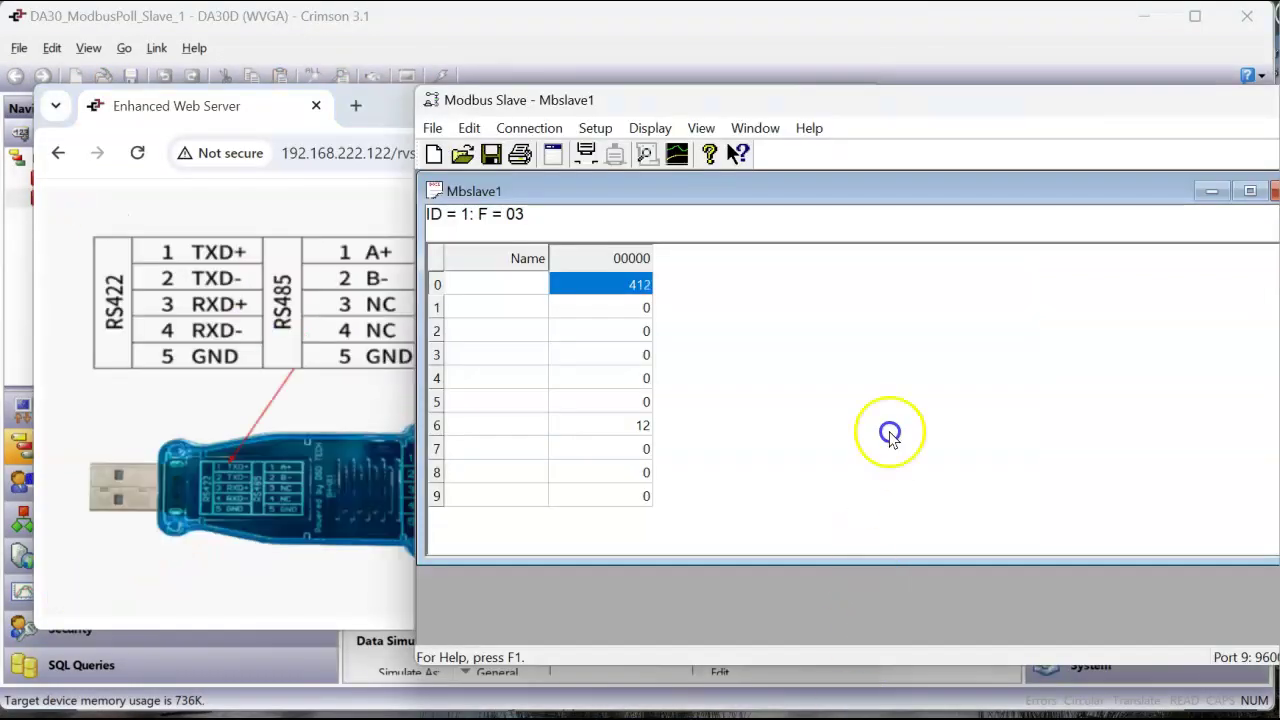
pyautogui.click(314, 568)
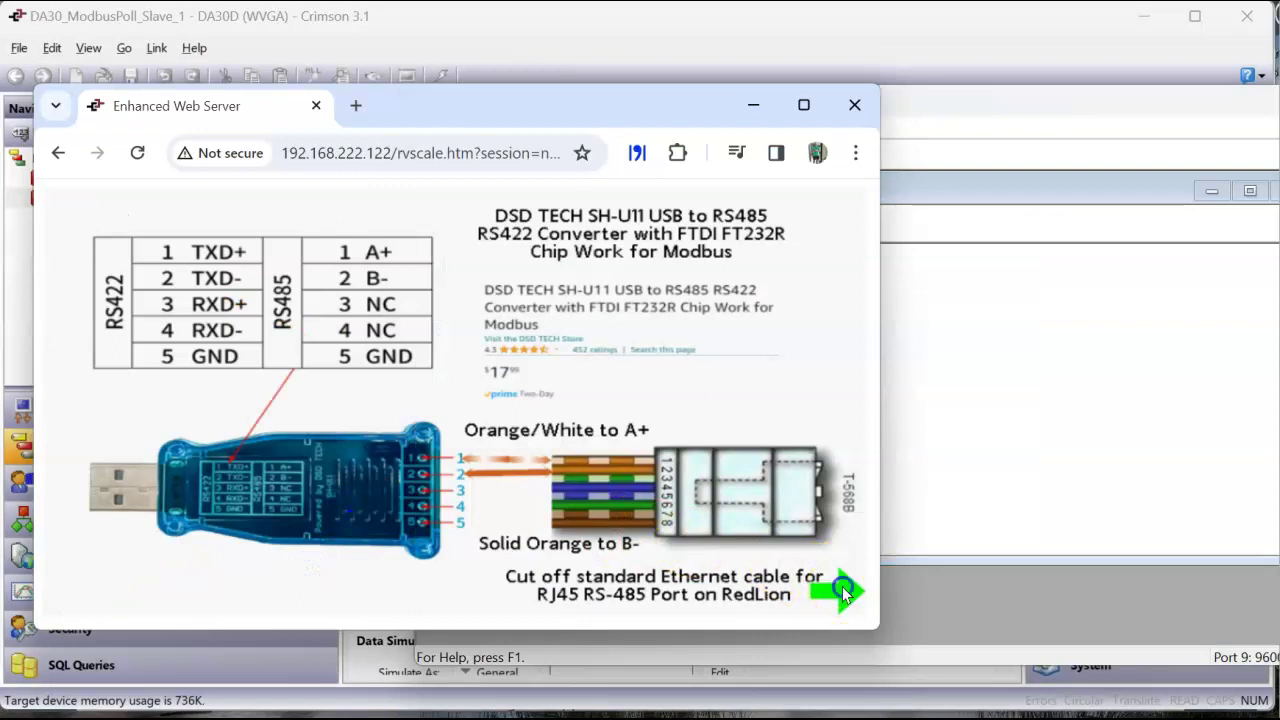
pyautogui.click(843, 590)
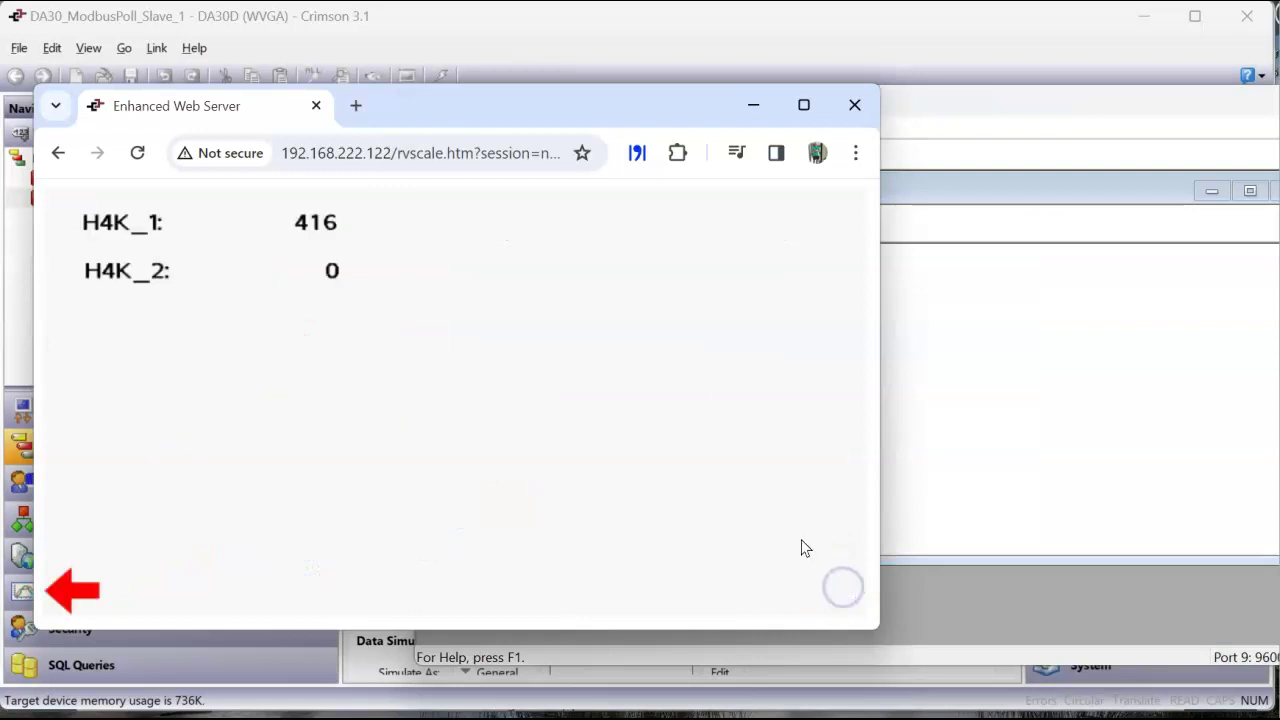
# Set H4K_2 to 123 via the web keypad, verify Modbus register 1, then reselect H4K_2 in Crimson
pyautogui.click(331, 272)
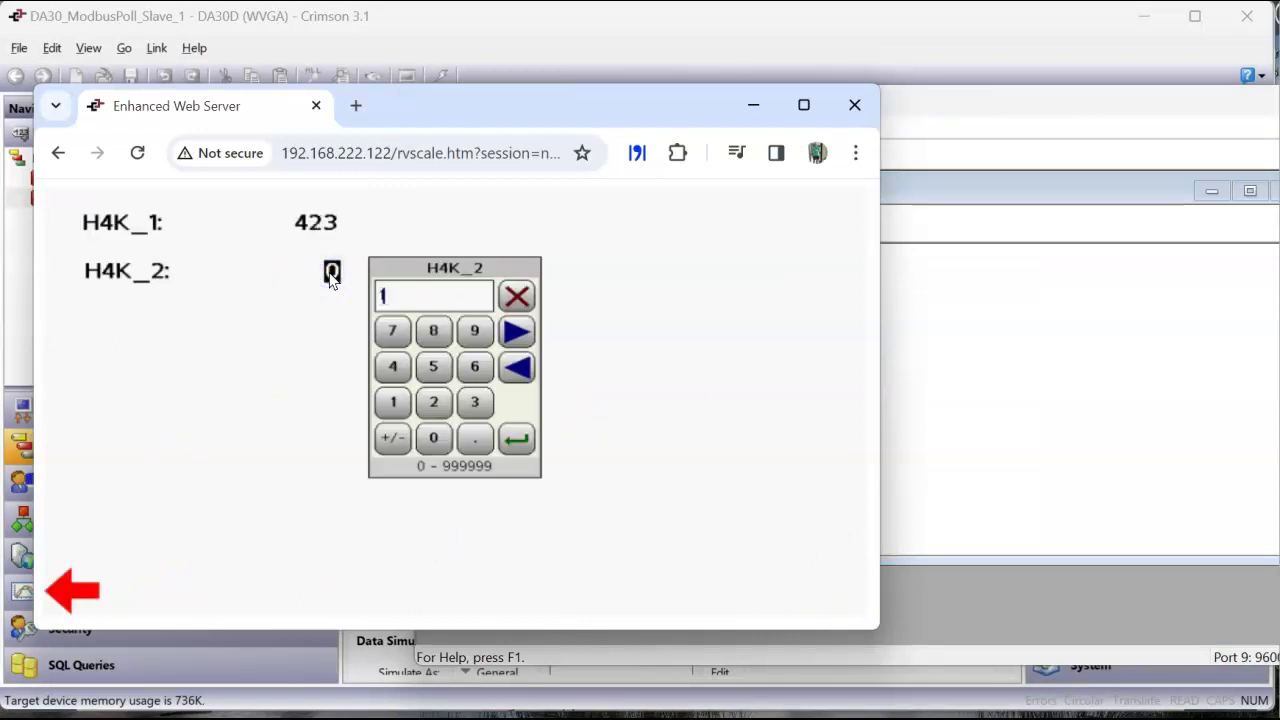
pyautogui.press('Return')
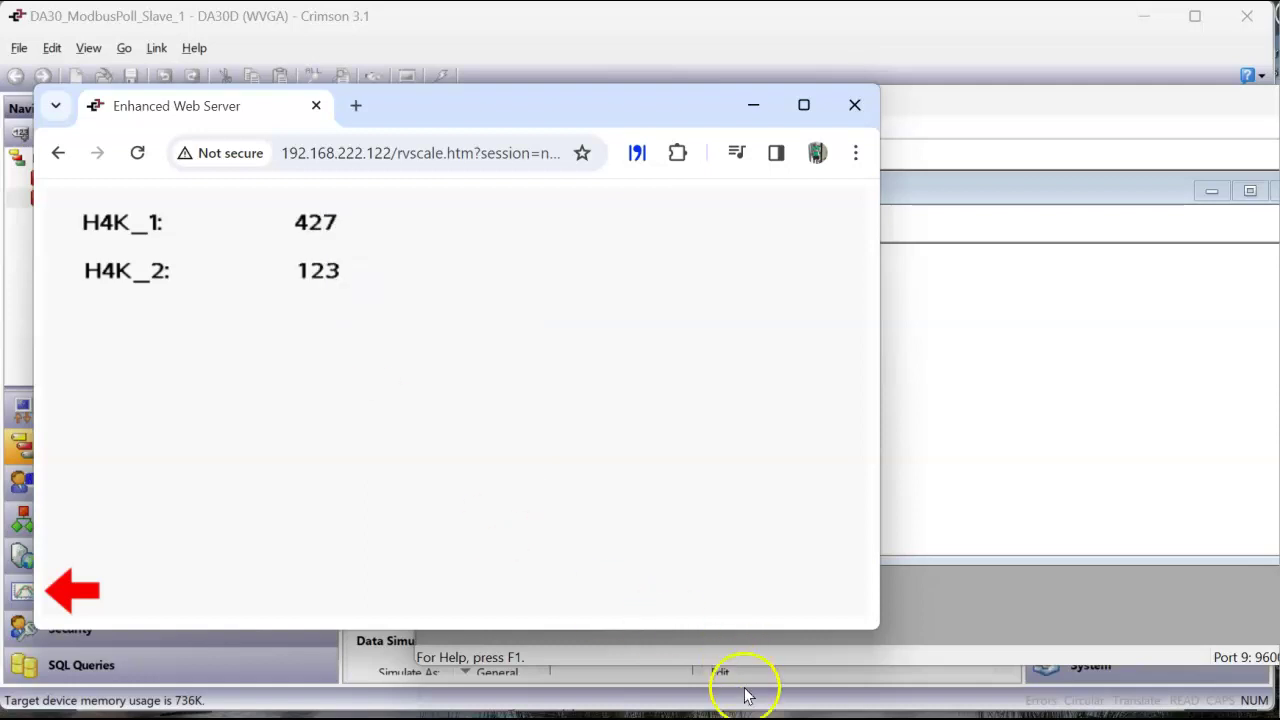
pyautogui.hotkey('alt', 'Tab')
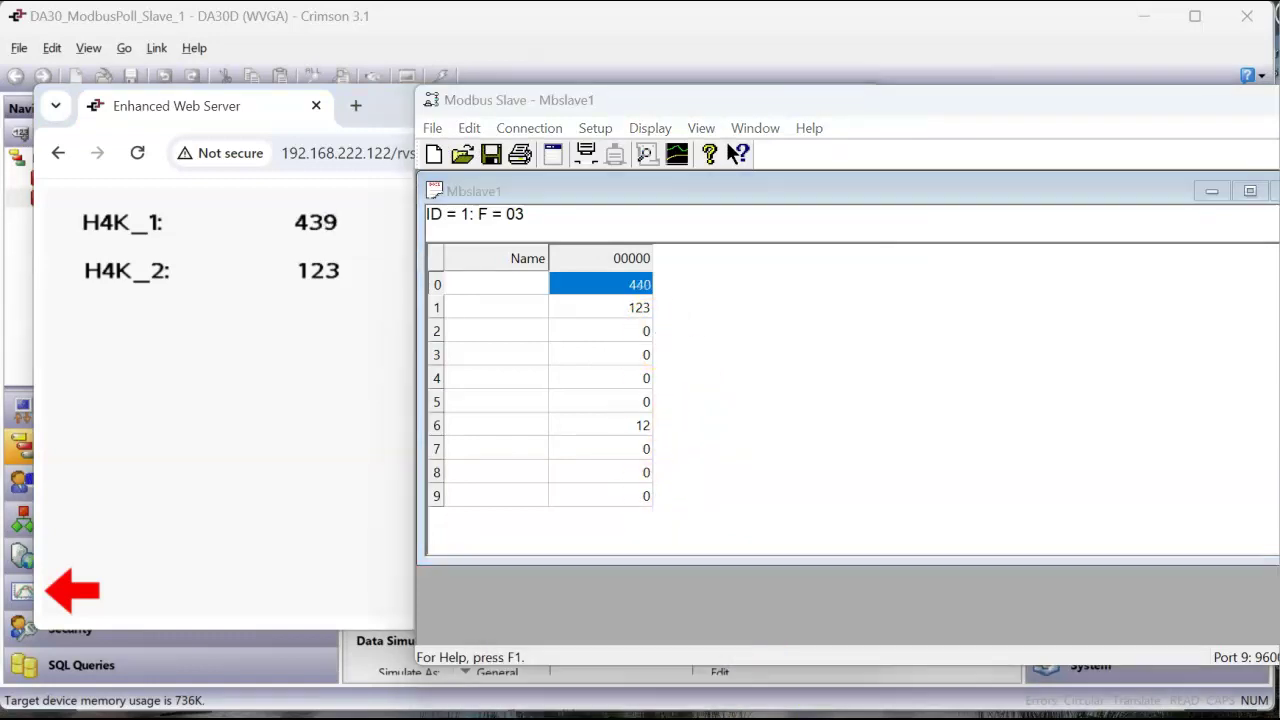
pyautogui.hotkey('alt', 'Tab')
pyautogui.click(88, 205)
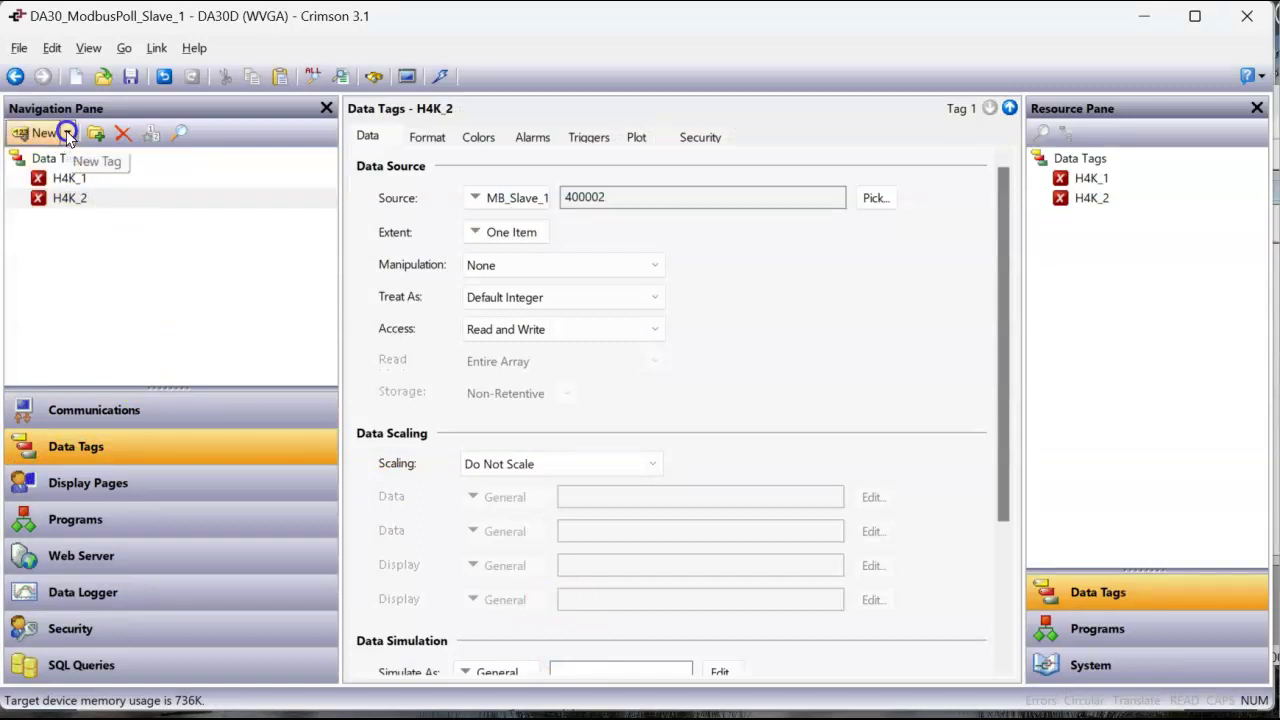
# Create a new data tag named H4K_ALL
pyautogui.click(38, 133)
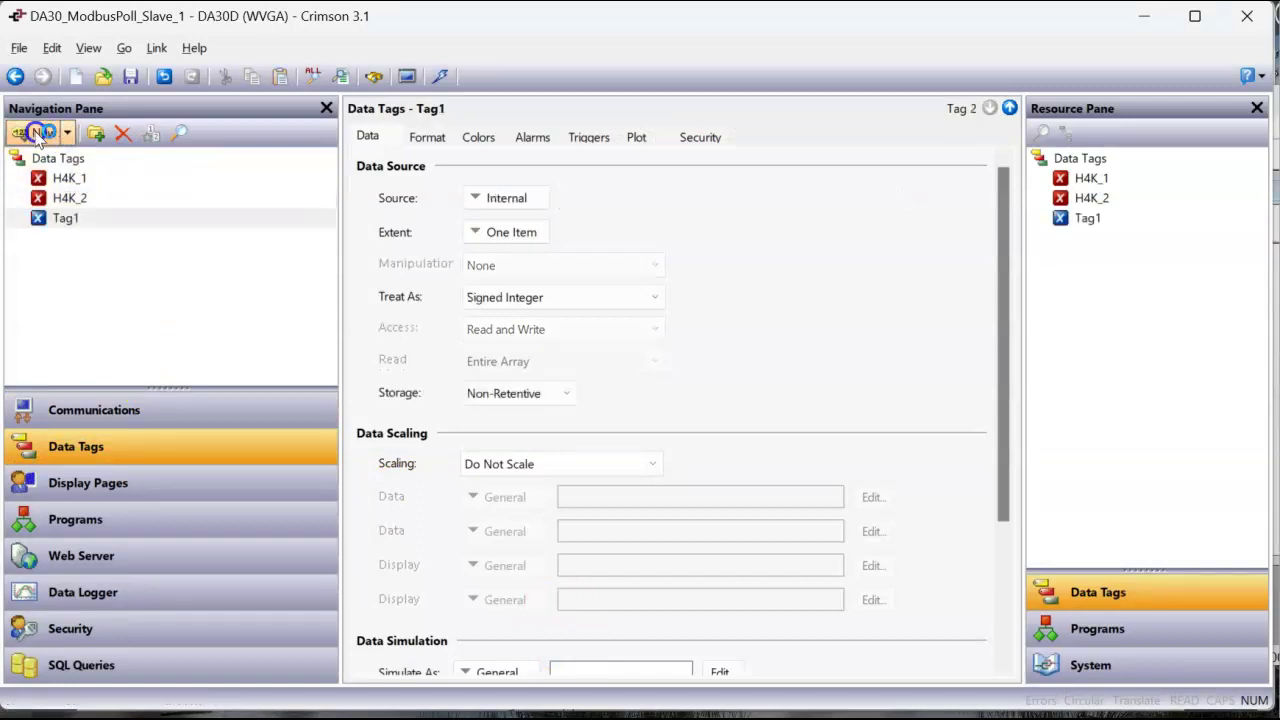
pyautogui.click(58, 220)
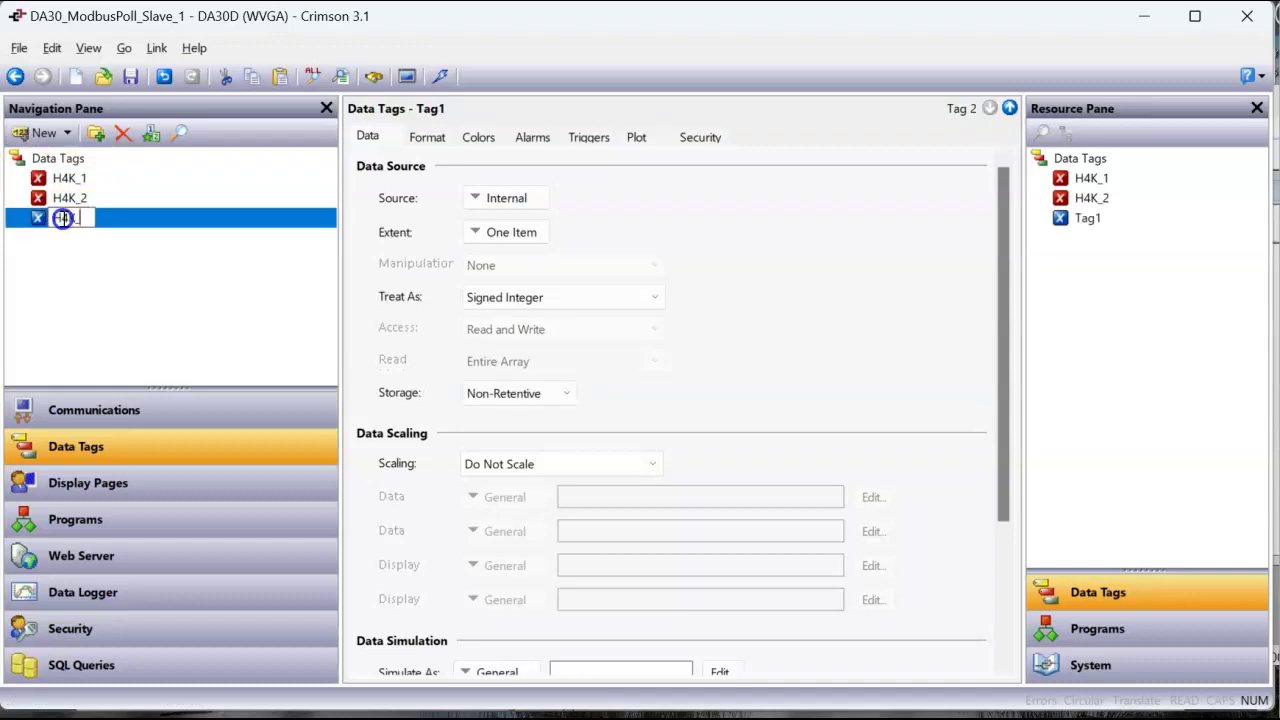
pyautogui.write('H4K_ALL')
pyautogui.press('Return')
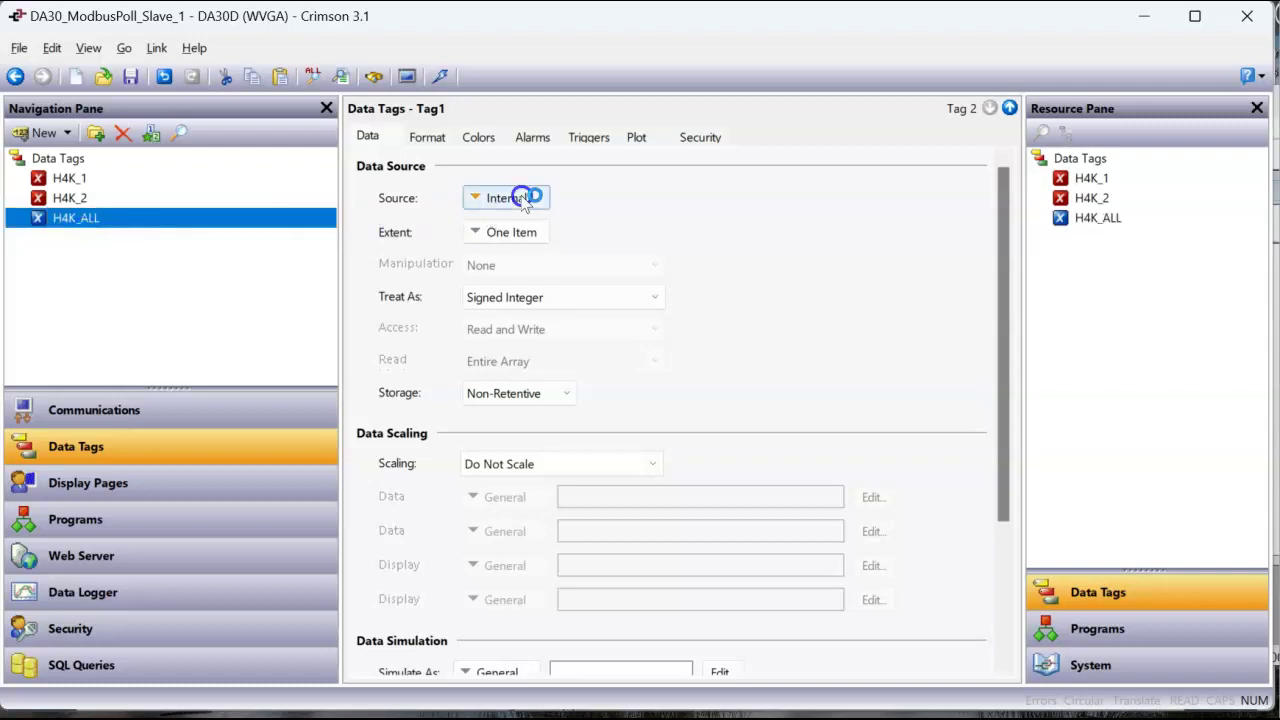
# Source H4K_ALL from MB_Slave_1 holding register 400001 as a 10-element array
pyautogui.click(525, 199)
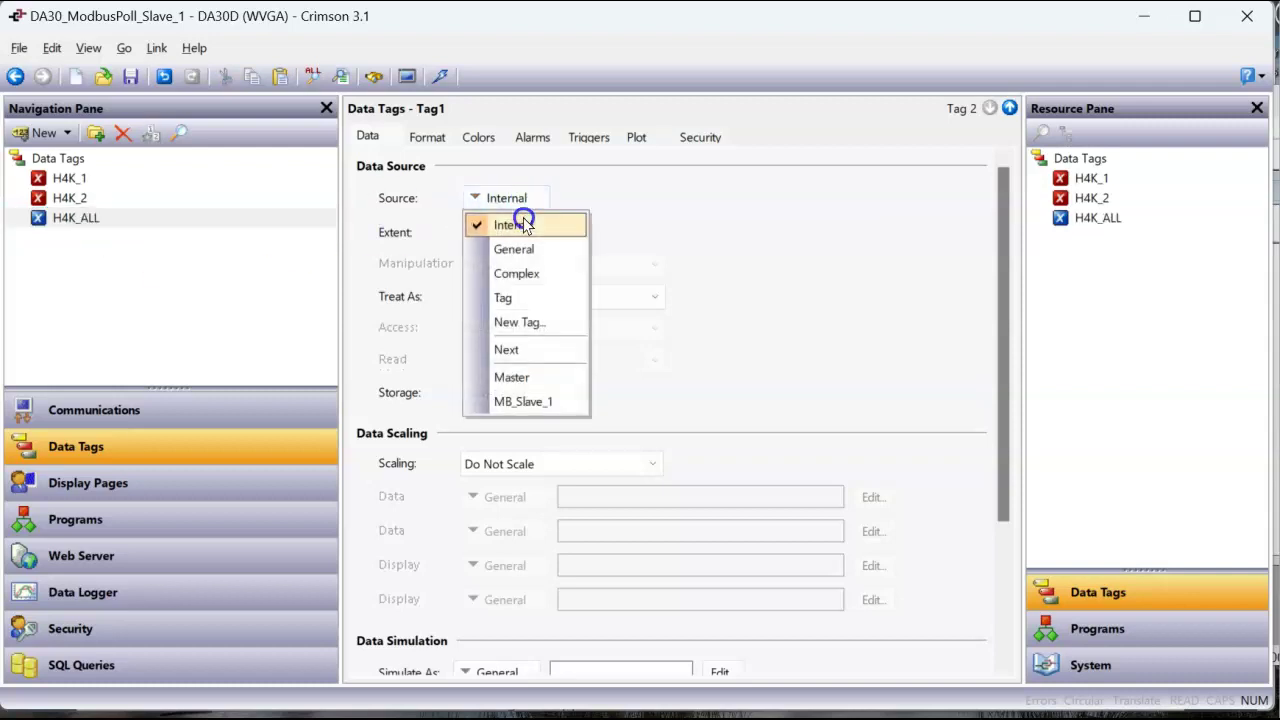
pyautogui.click(524, 400)
pyautogui.click(432, 322)
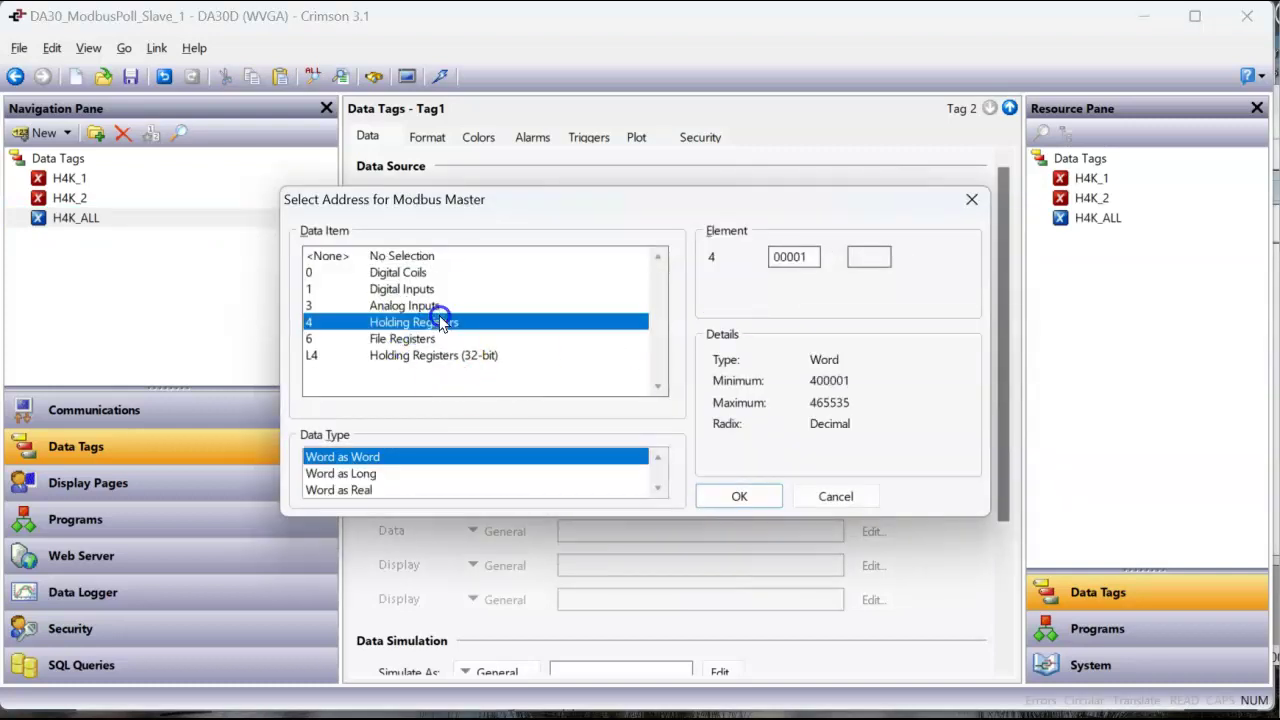
pyautogui.click(738, 493)
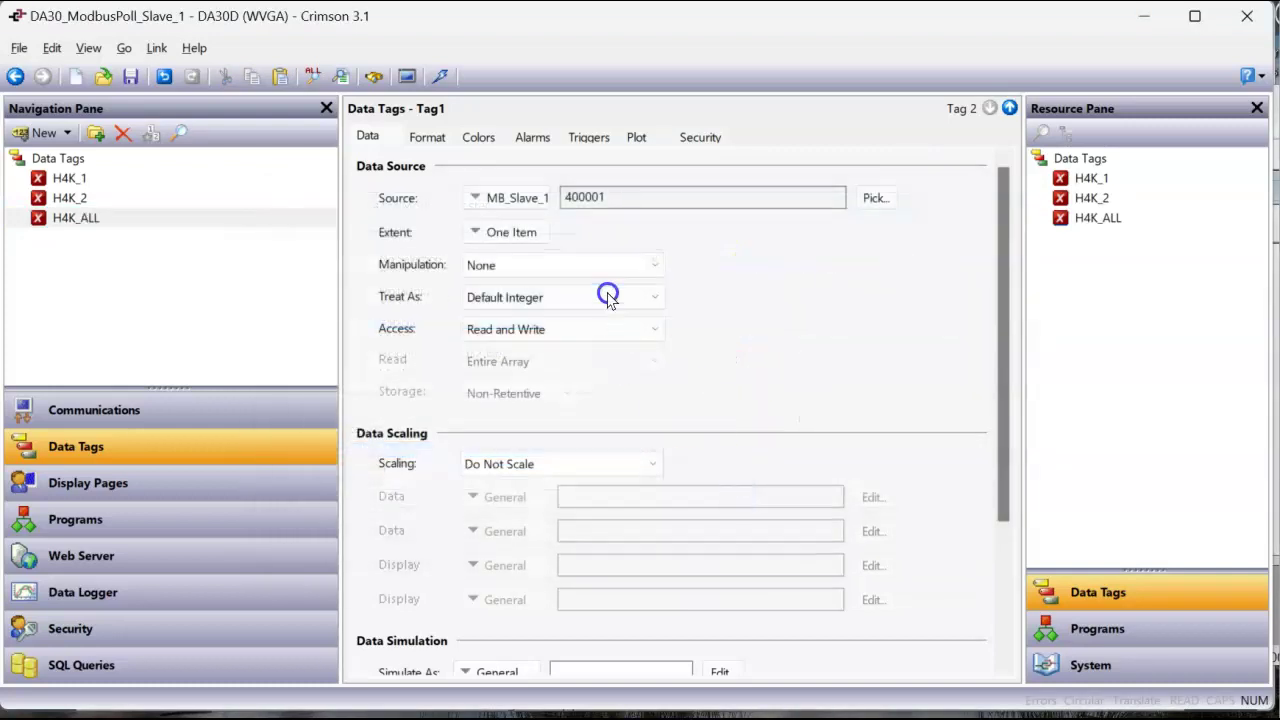
pyautogui.click(517, 232)
pyautogui.click(508, 280)
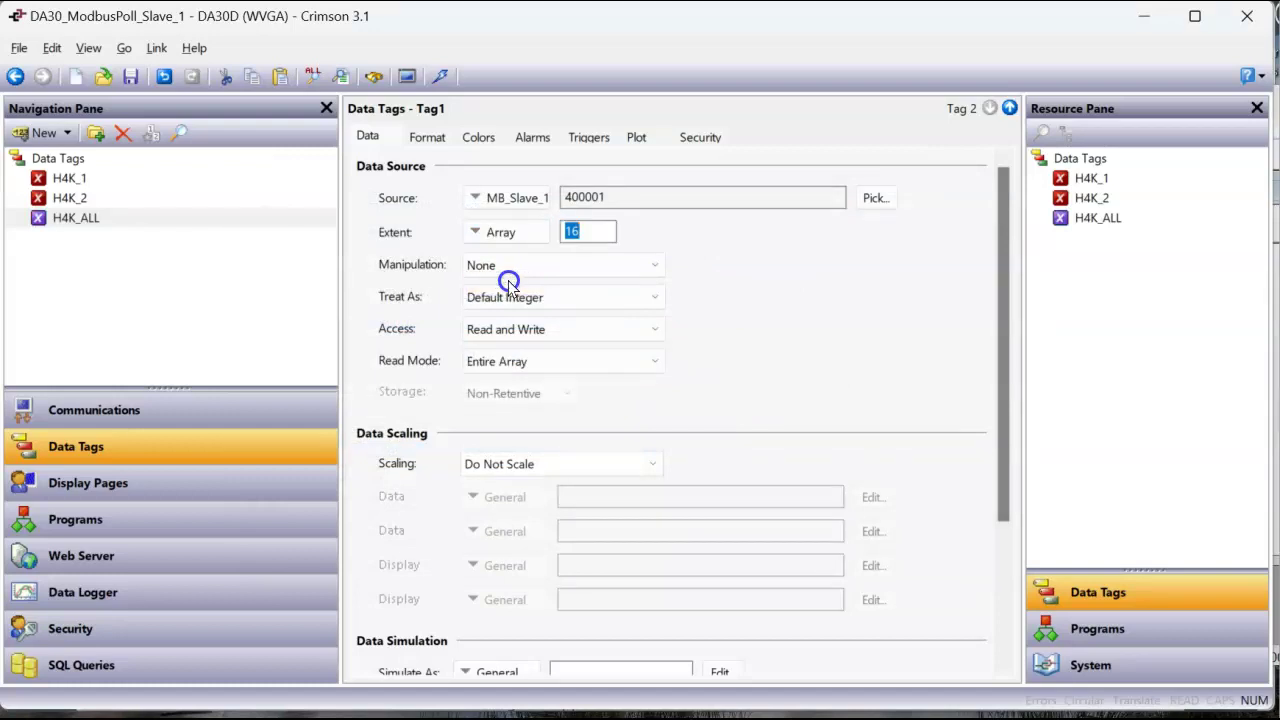
pyautogui.write('1')
pyautogui.click(136, 224)
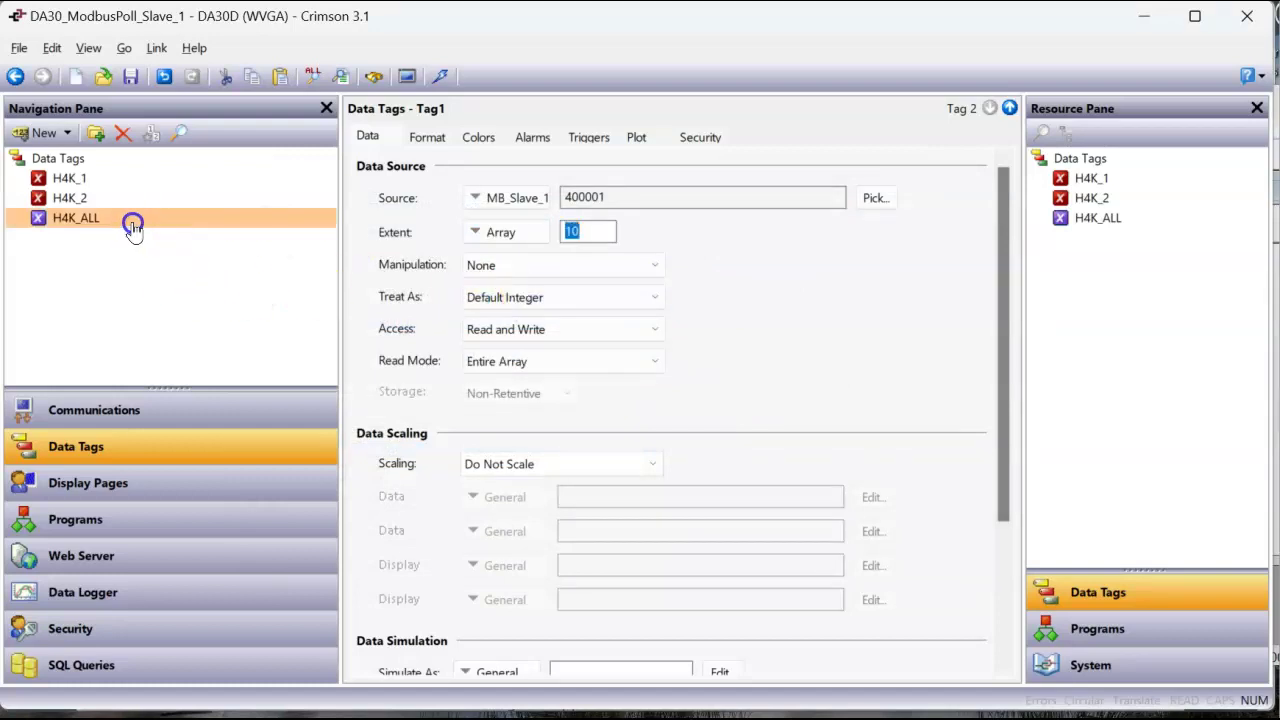
# Place H4K_ALL elements [0]–[9] onto the Test_Tags page
pyautogui.click(118, 484)
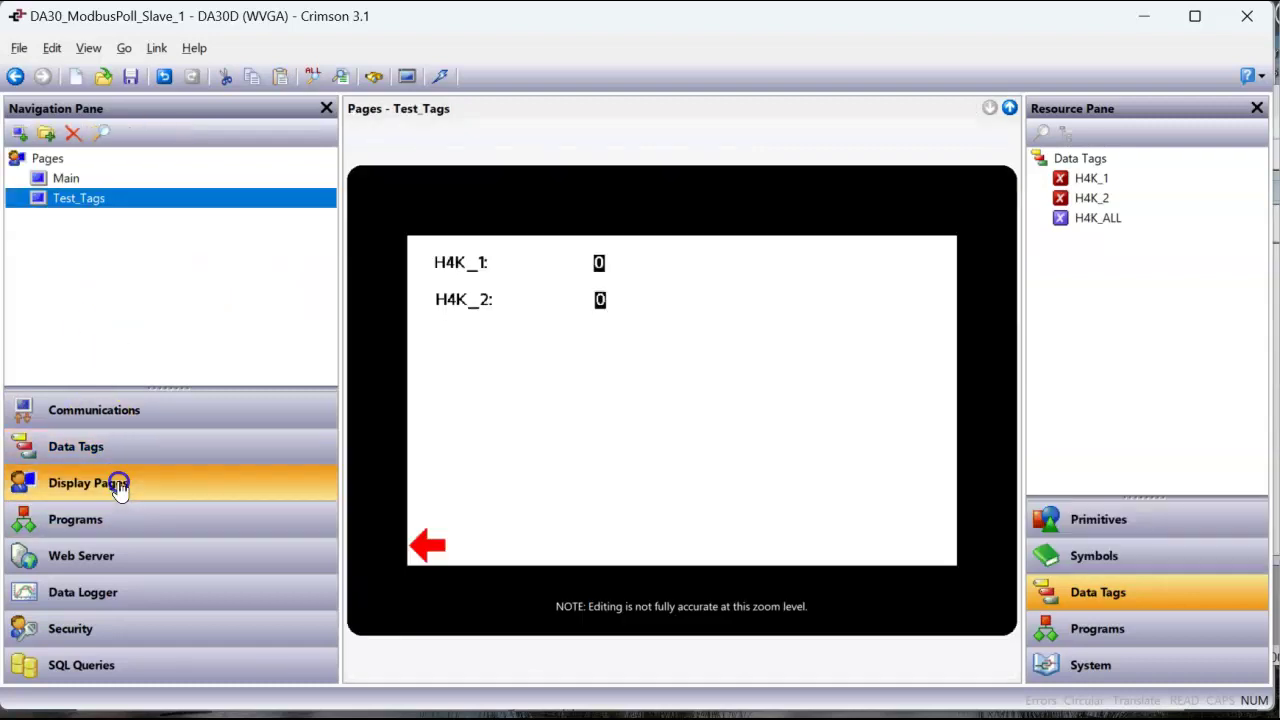
pyautogui.click(1099, 222)
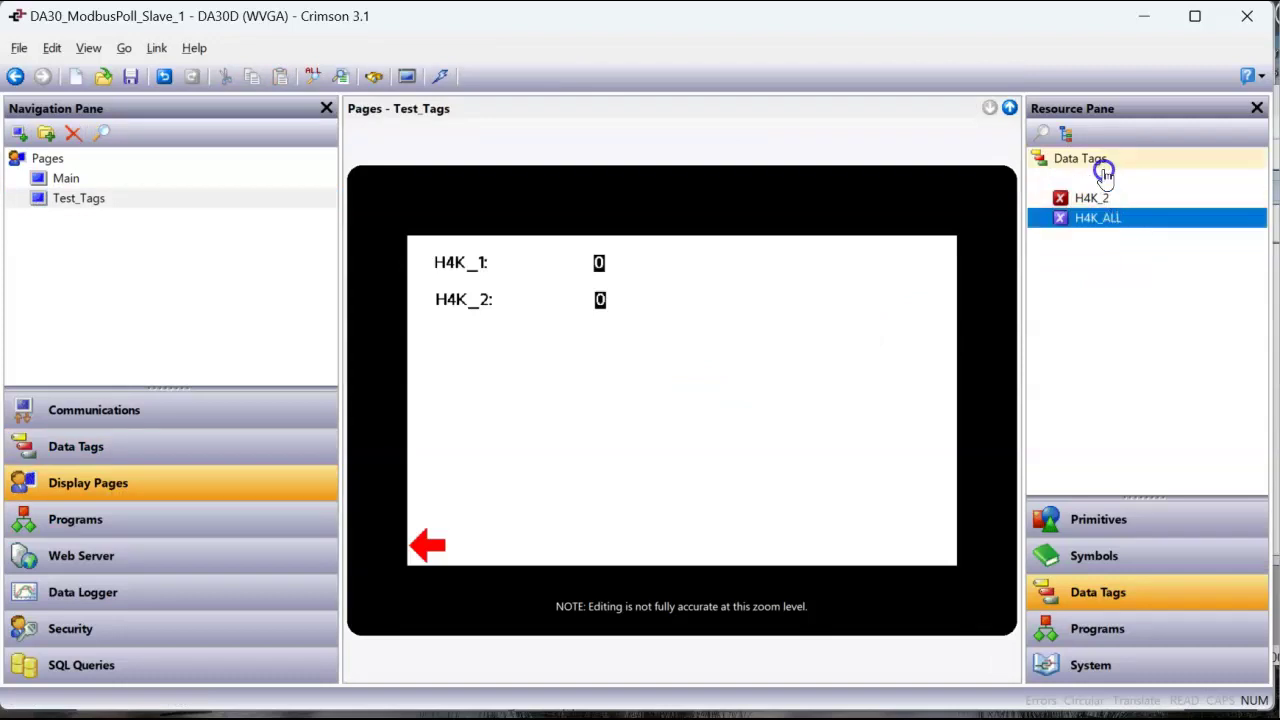
pyautogui.click(1069, 133)
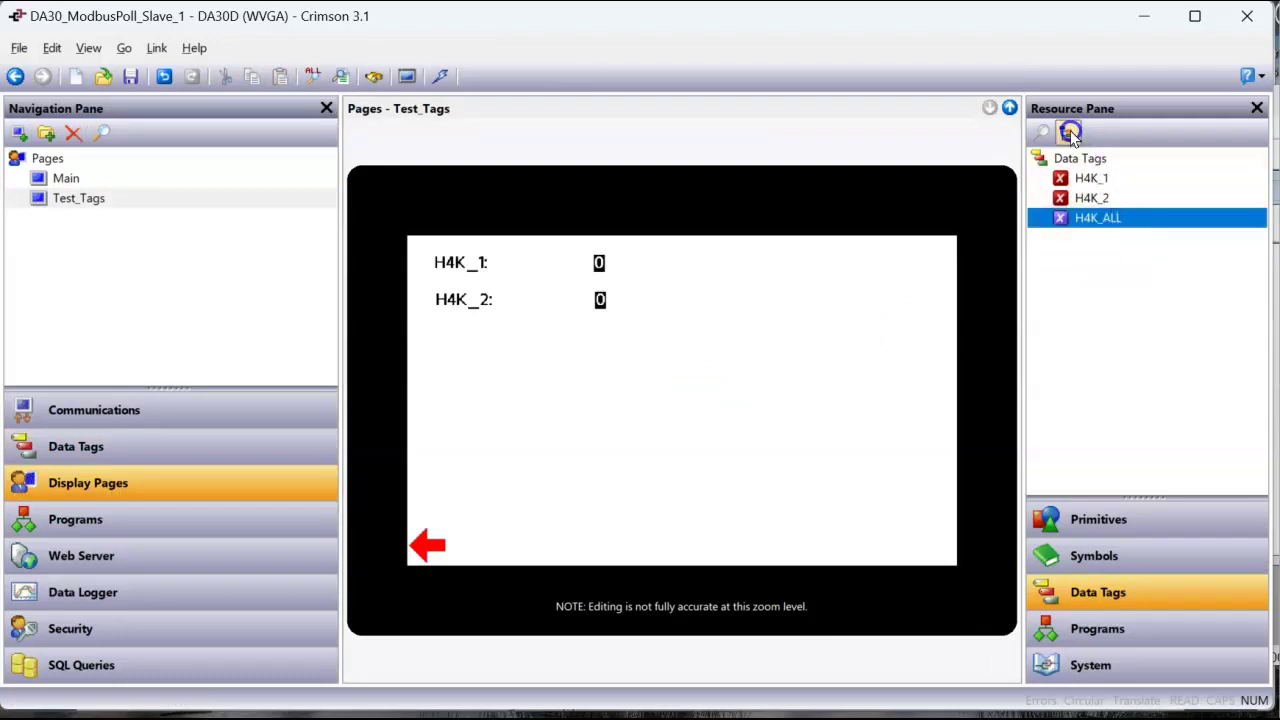
pyautogui.rightClick(1114, 216)
pyautogui.click(971, 363)
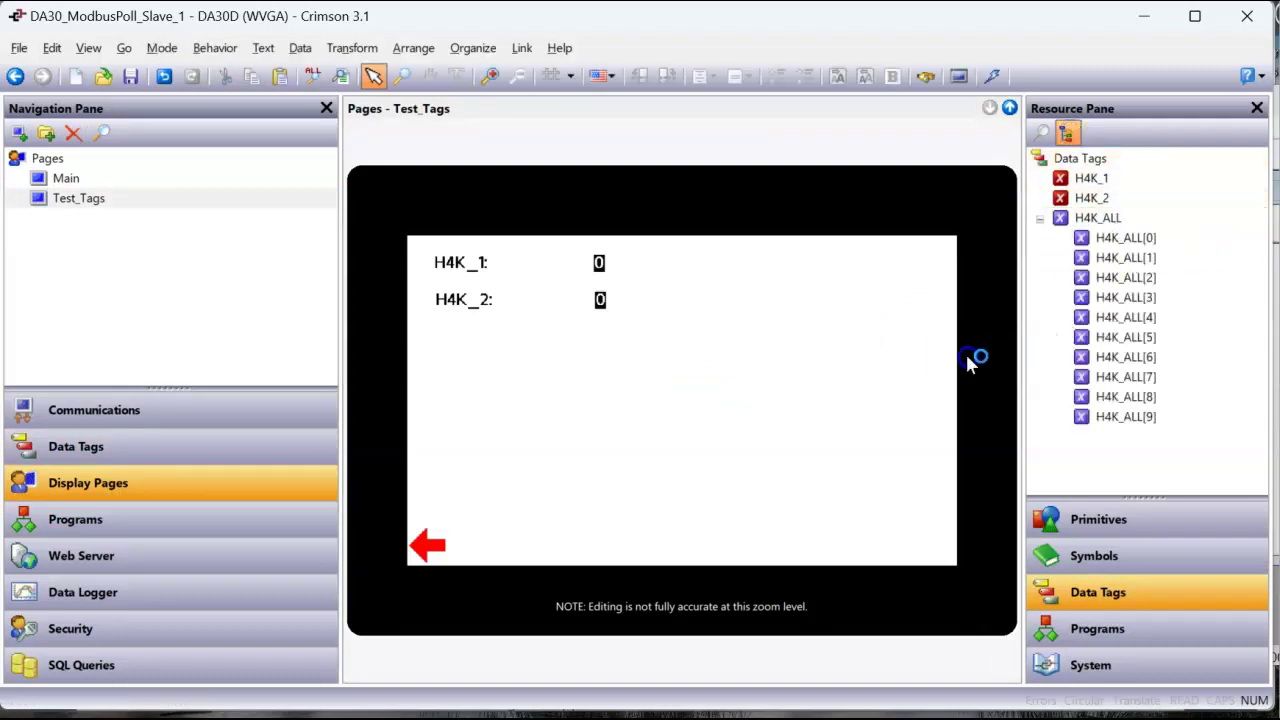
pyautogui.click(1134, 238)
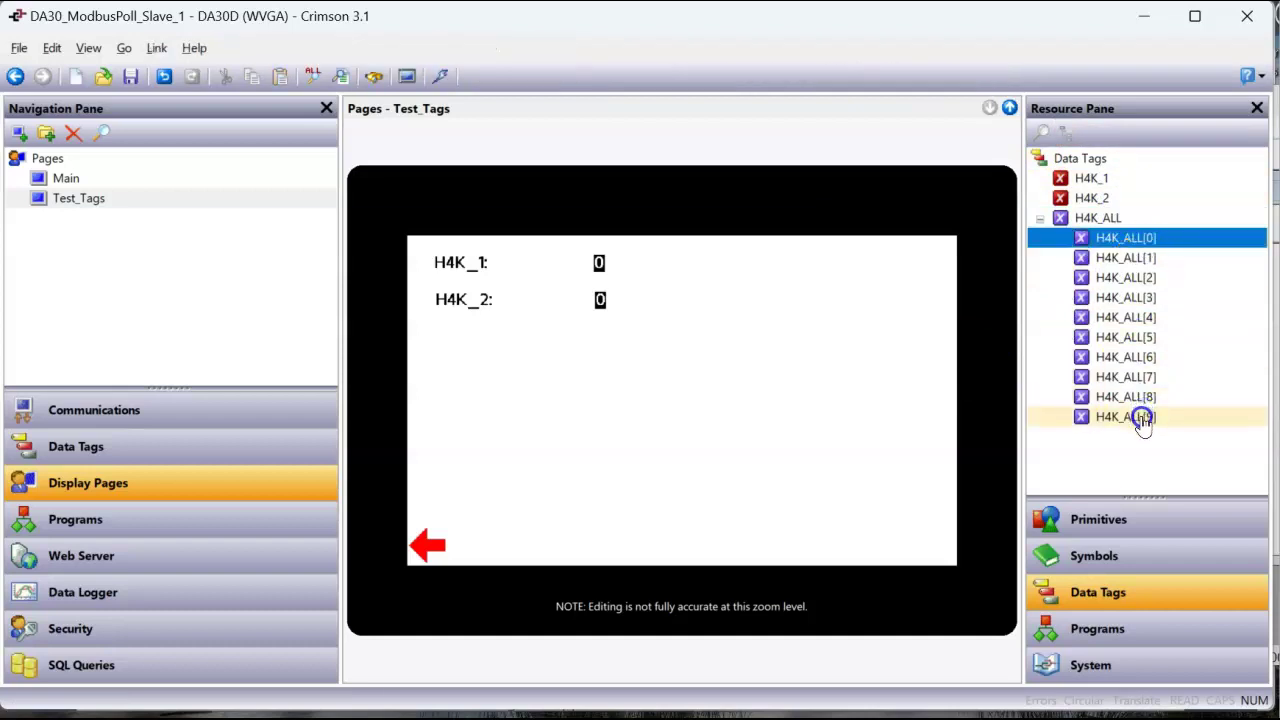
pyautogui.keyDown('shift'); pyautogui.click(1143, 418); pyautogui.keyUp('shift')
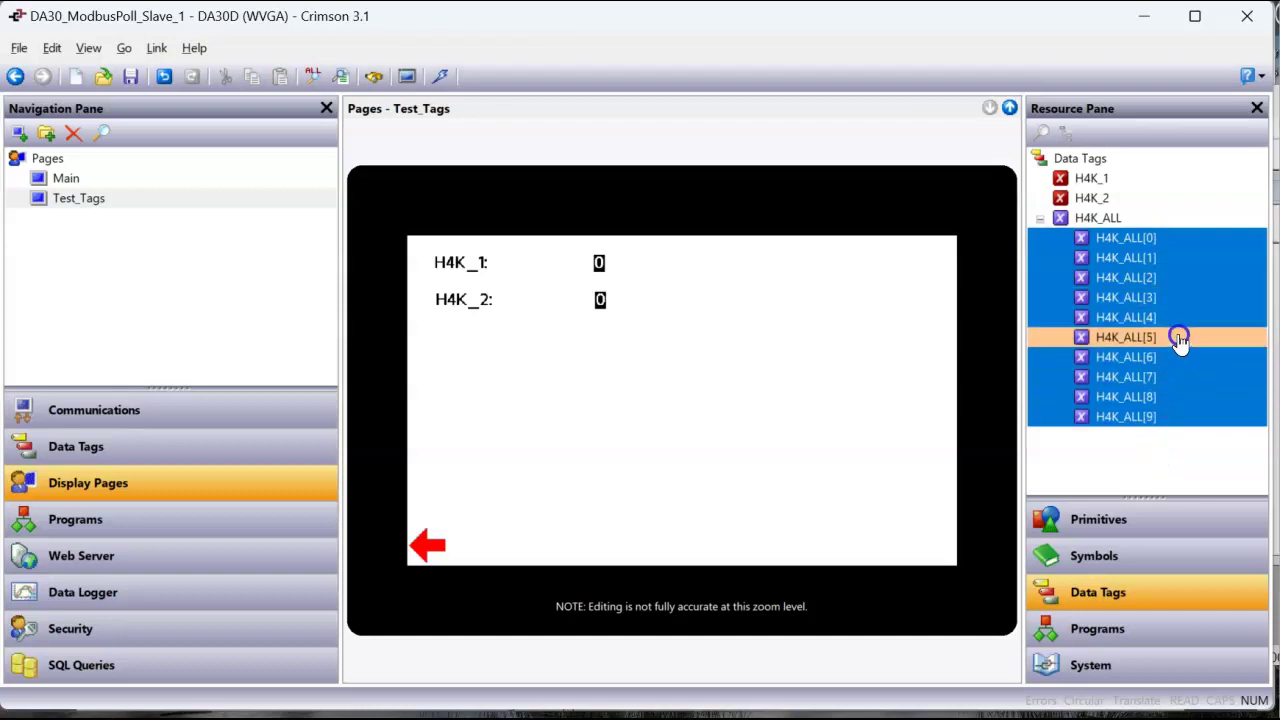
pyautogui.moveTo(1180, 340); pyautogui.dragTo(710, 330)
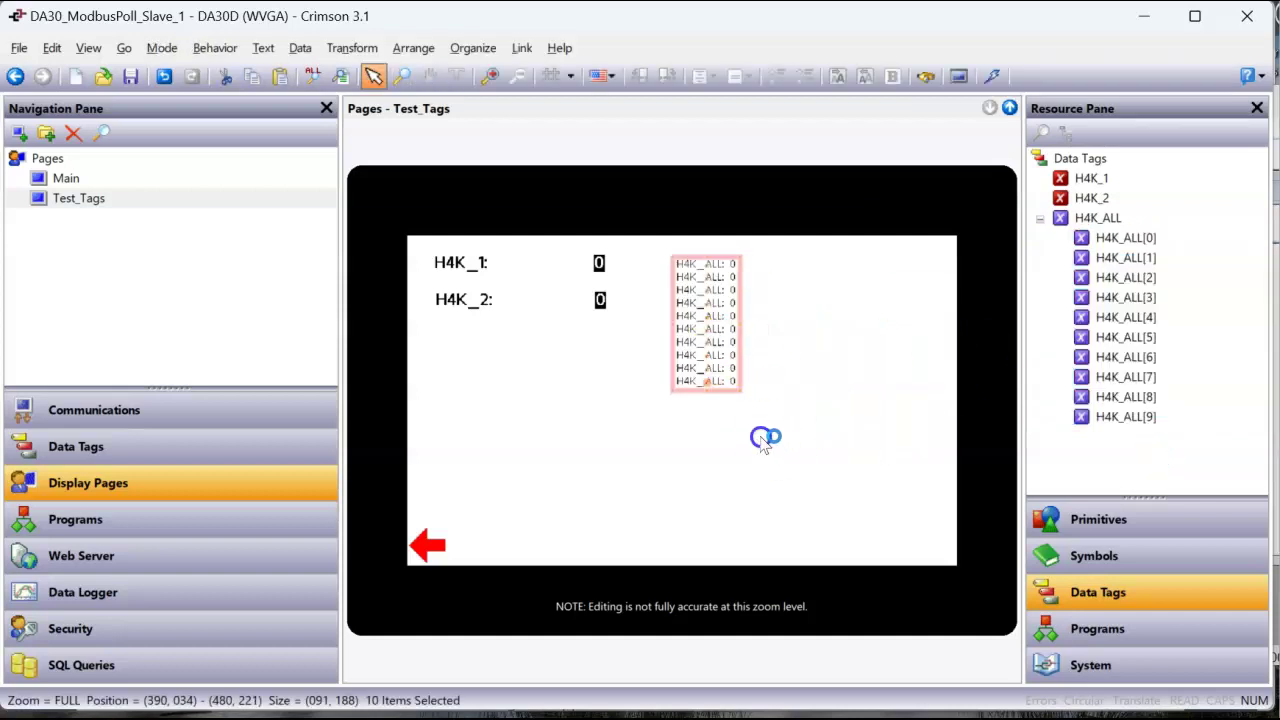
# Size the ten fields like H4K_2, copy H4K_1's formatting, and download to the device
pyautogui.moveTo(742, 390); pyautogui.dragTo(886, 480)
pyautogui.rightClick(838, 425)
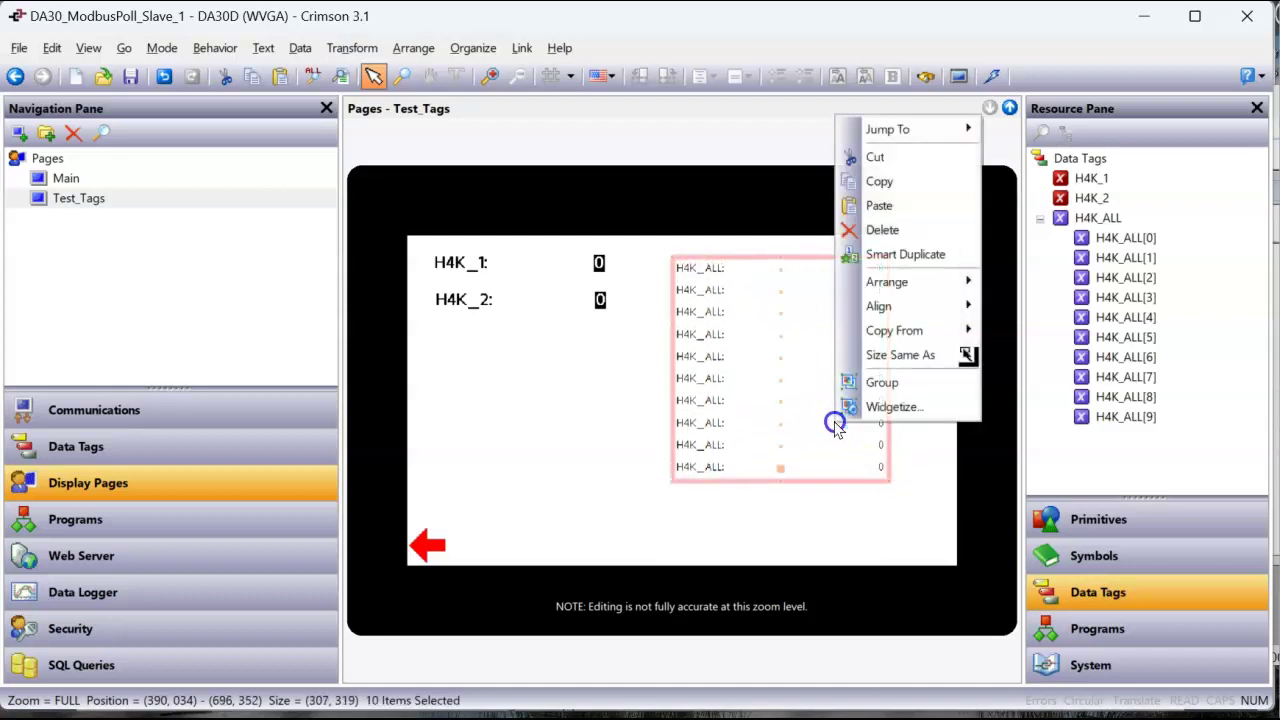
pyautogui.click(903, 351)
pyautogui.click(563, 300)
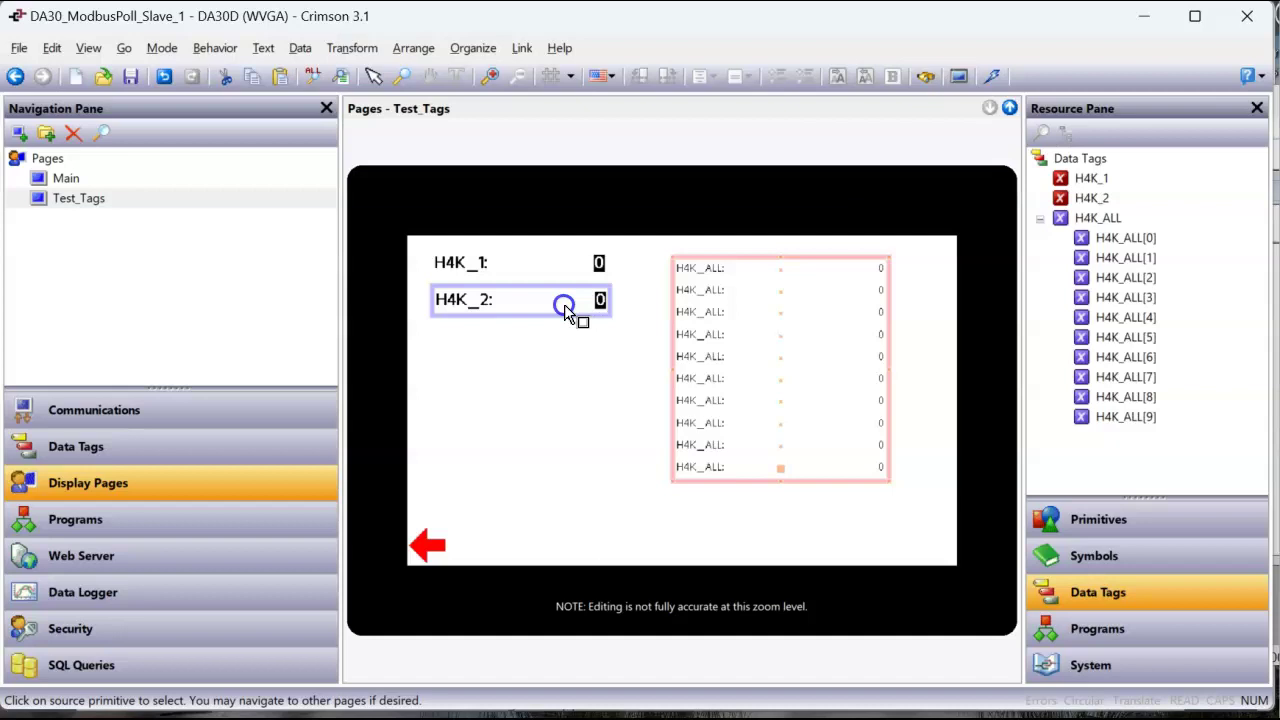
pyautogui.rightClick(728, 350)
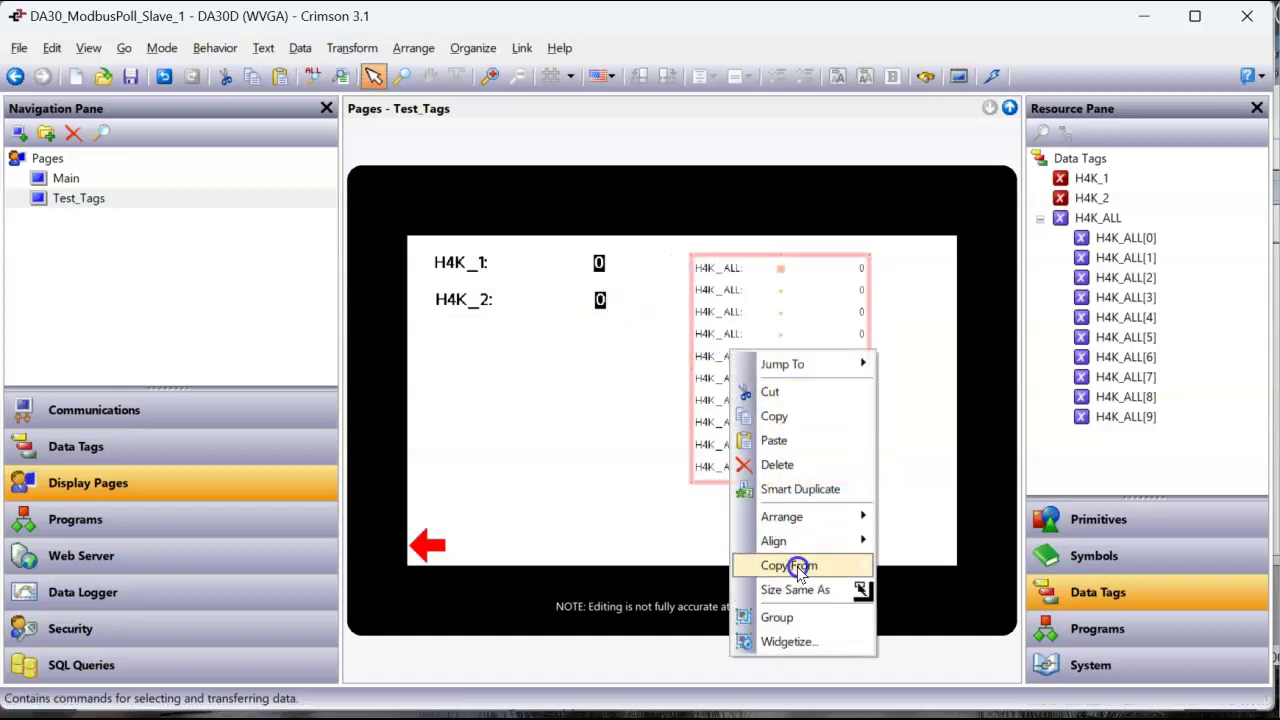
pyautogui.moveTo(800, 565)
pyautogui.click(905, 566)
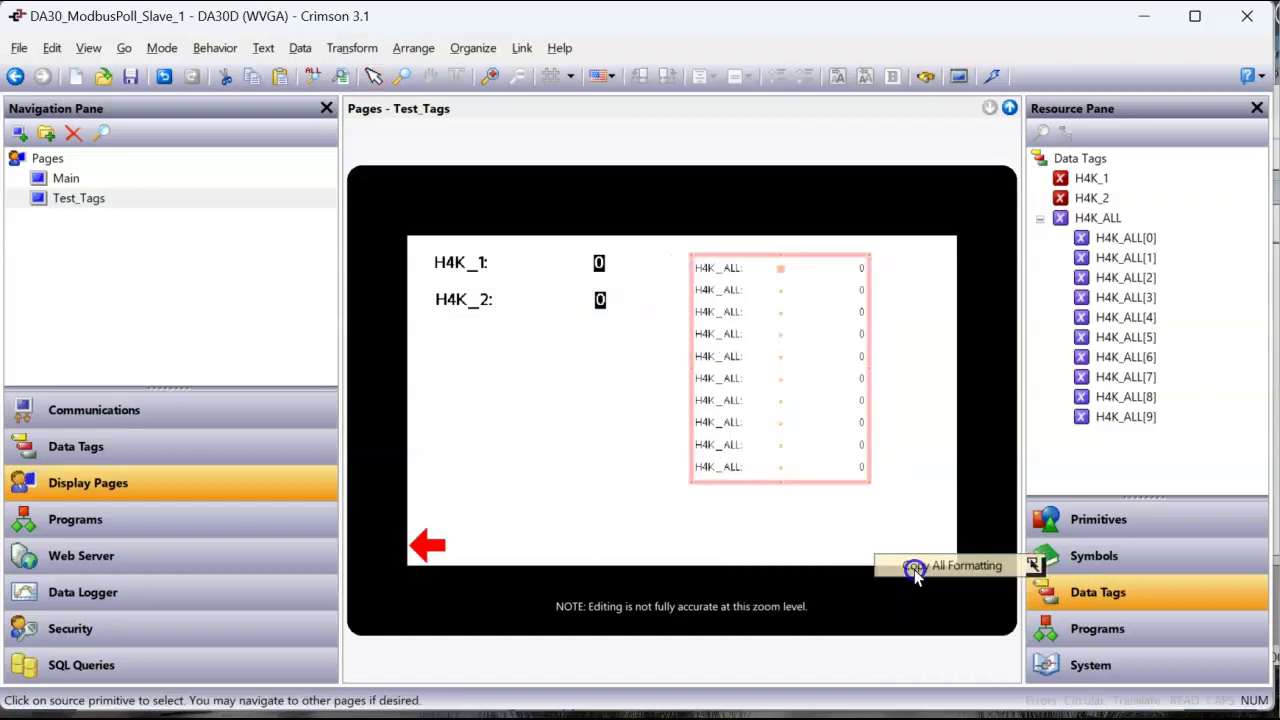
pyautogui.click(569, 266)
pyautogui.click(603, 412)
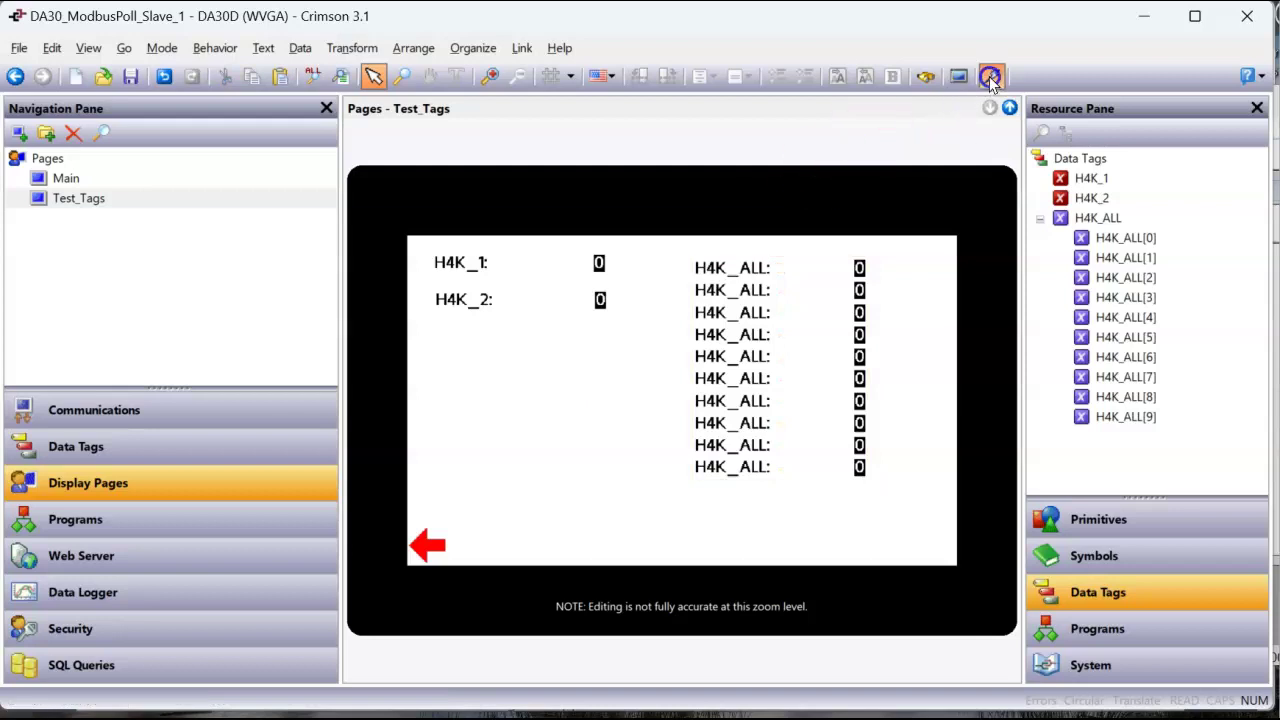
pyautogui.click(990, 76)
# Show the web server's H4K_ALL values page with the Modbus Slave register table beside it
pyautogui.moveTo(418, 697)
pyautogui.click(545, 665)
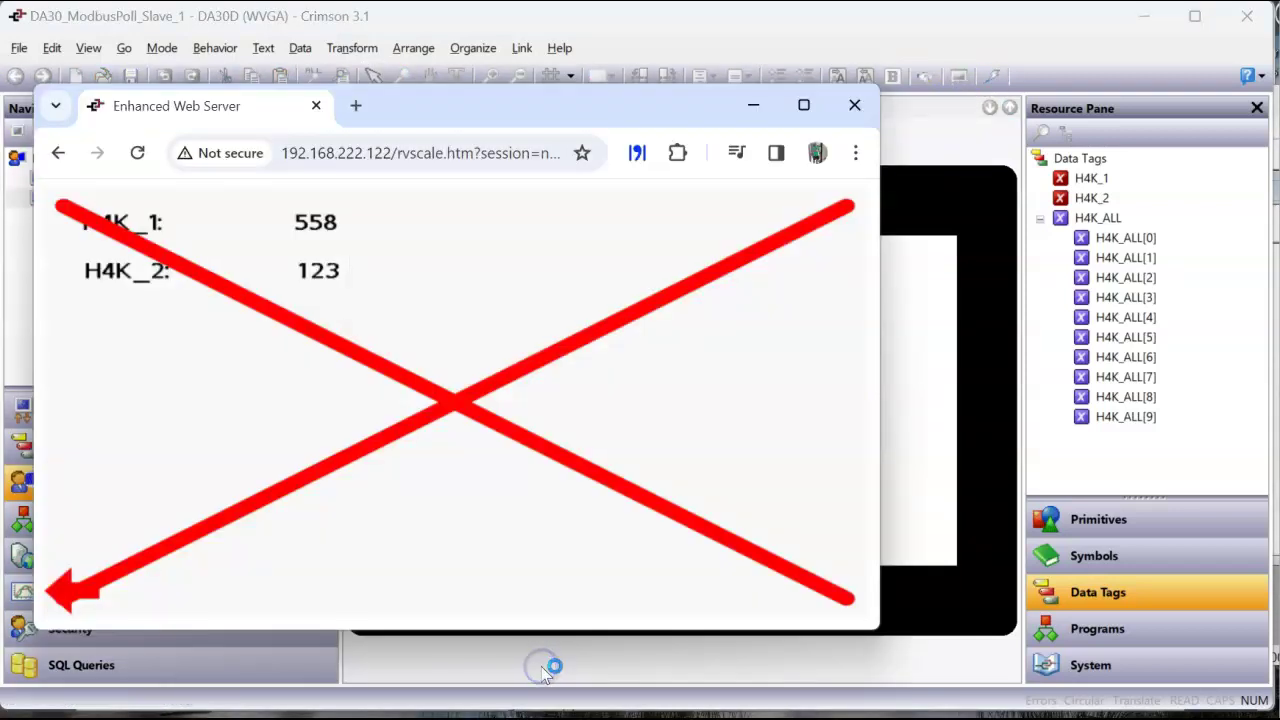
pyautogui.click(808, 425)
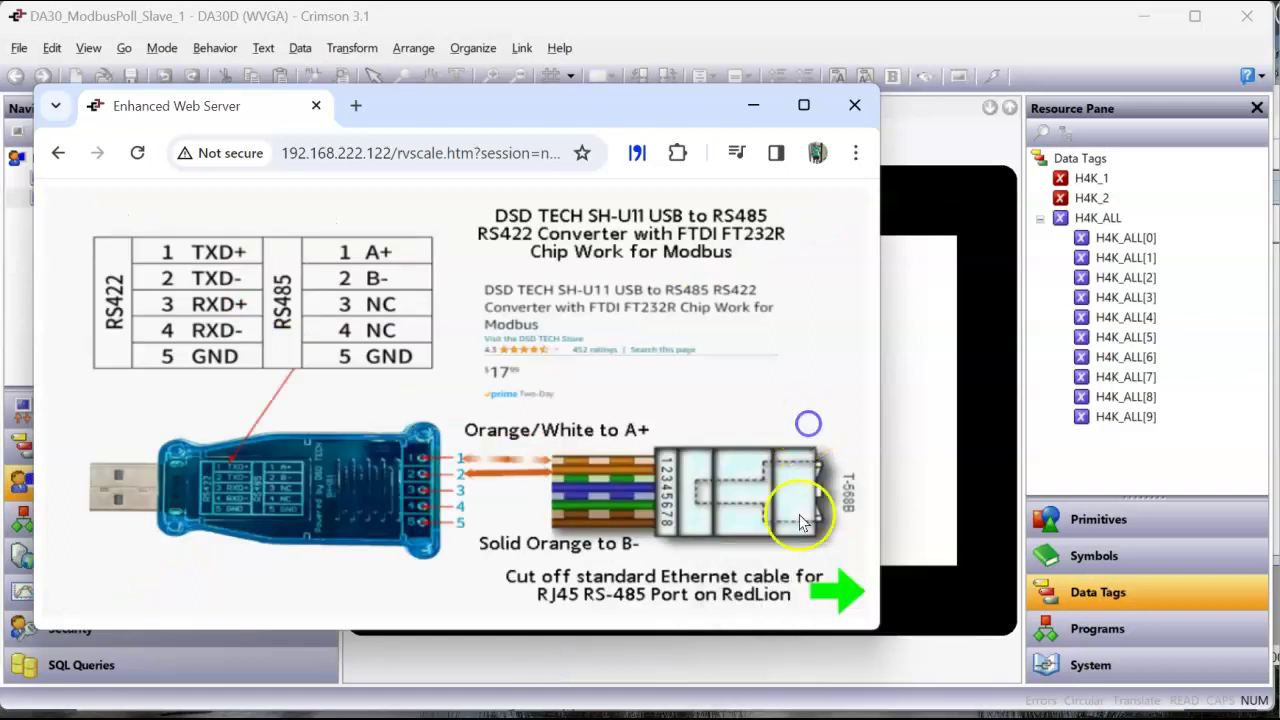
pyautogui.click(830, 592)
pyautogui.click(838, 628)
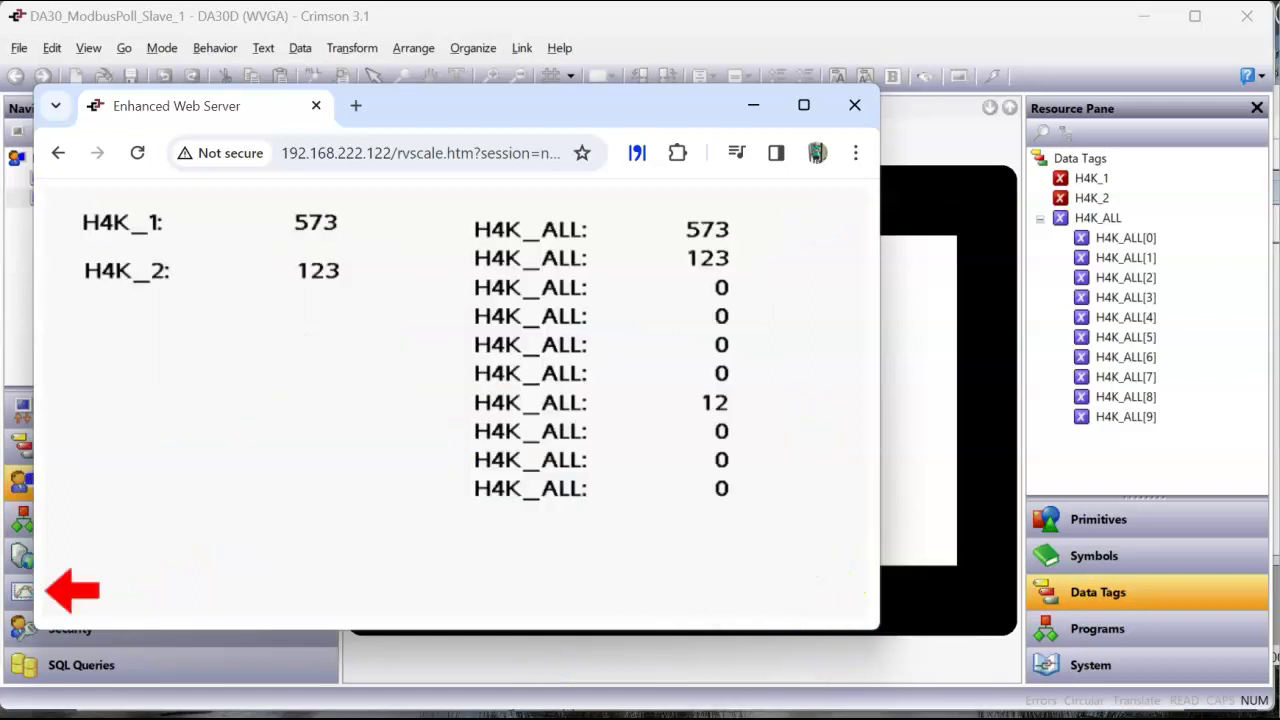
pyautogui.click(846, 574)
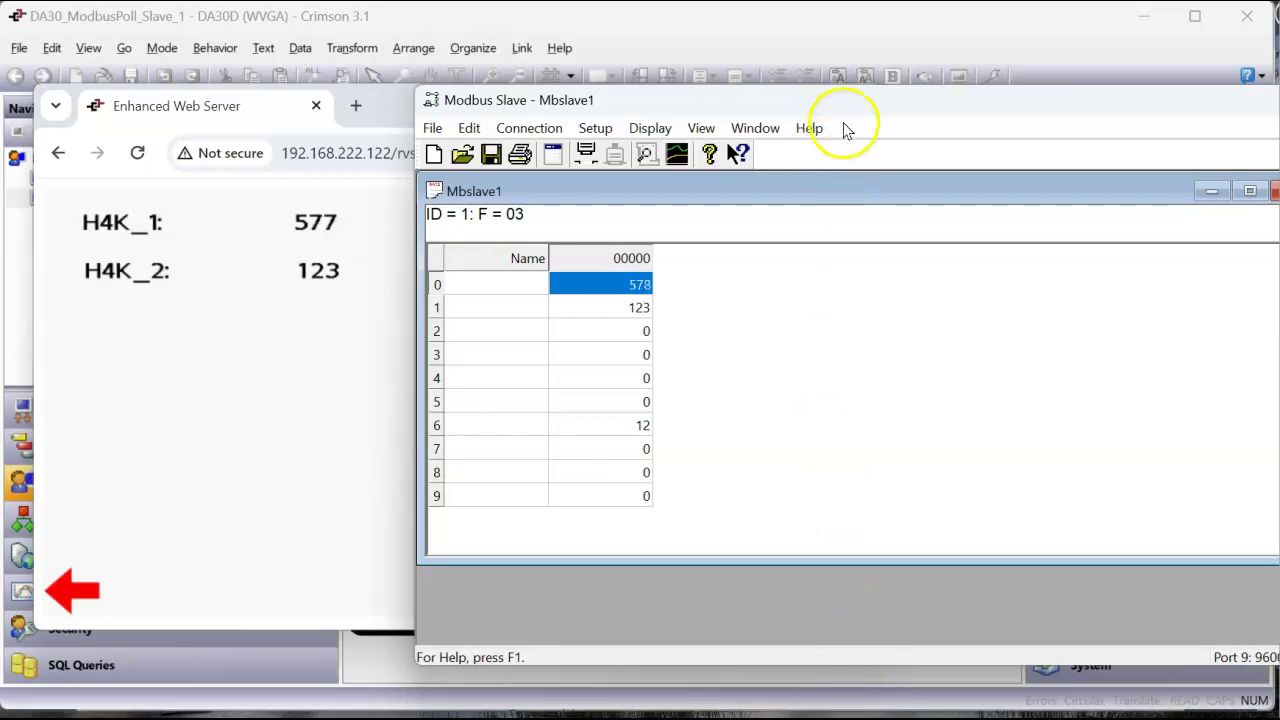
pyautogui.moveTo(836, 104); pyautogui.dragTo(1126, 121)
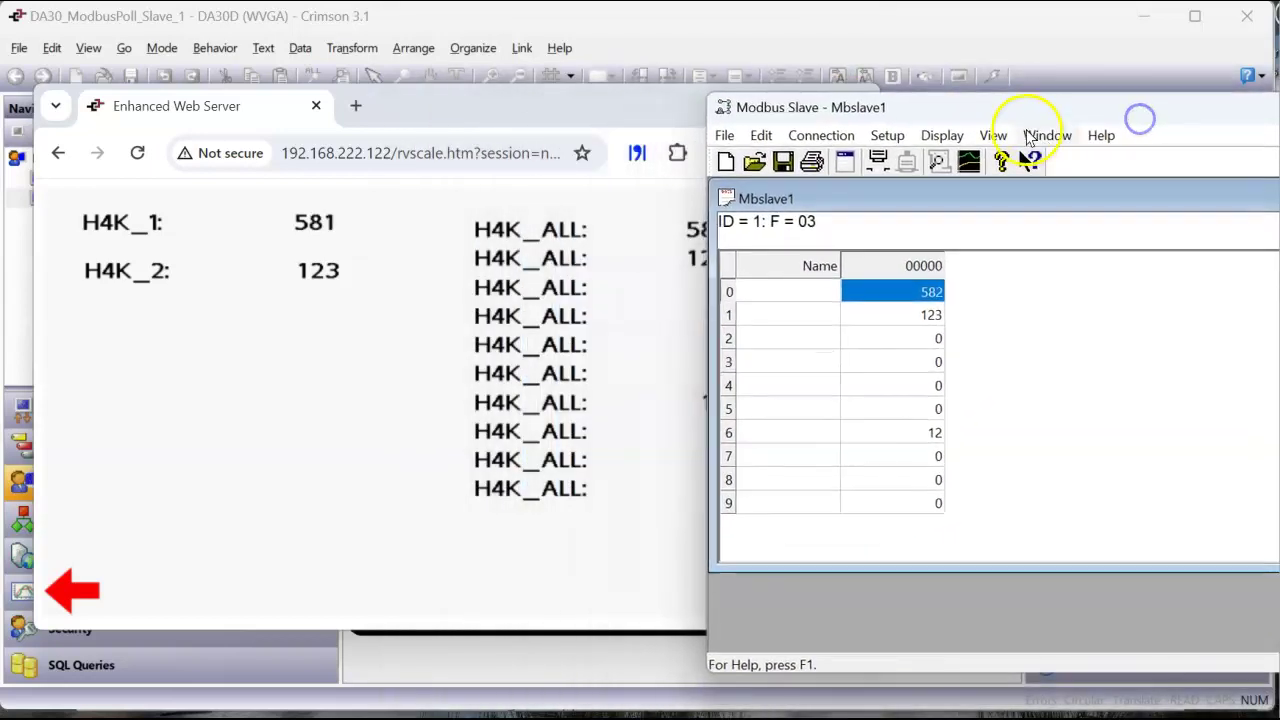
pyautogui.moveTo(1013, 114); pyautogui.dragTo(1078, 101)
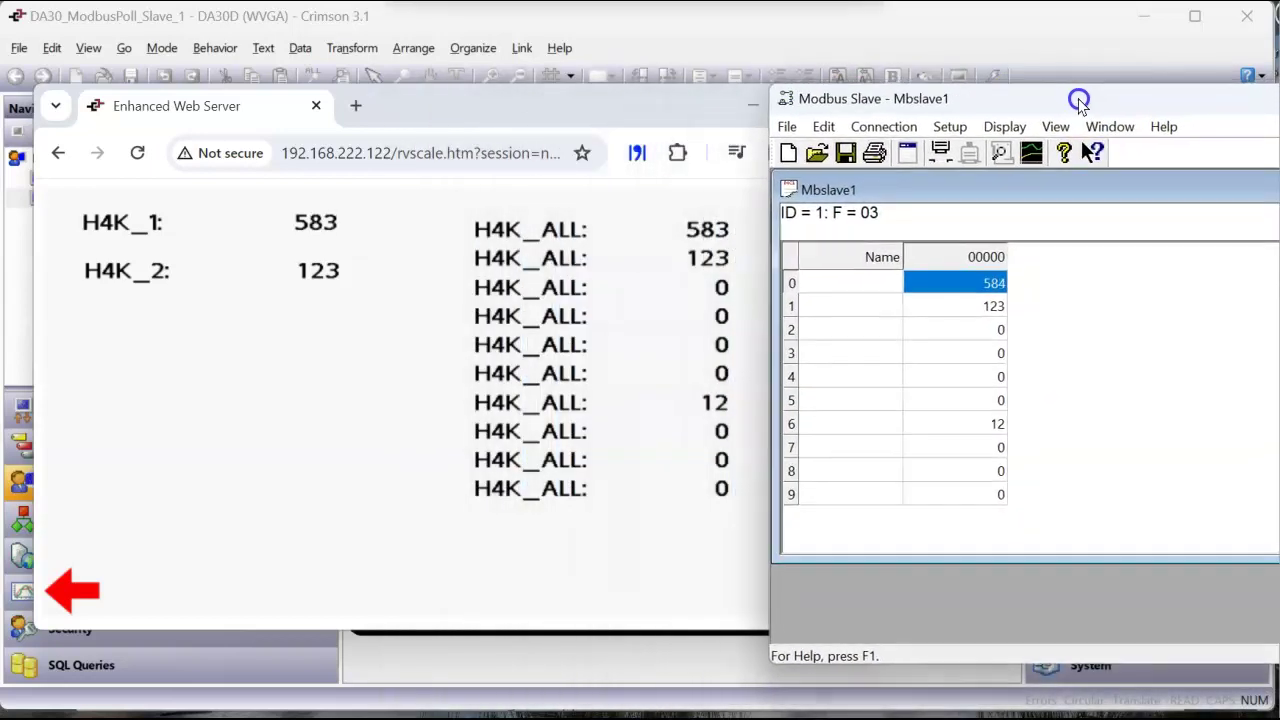
# Turn on auto increment for Modbus Slave registers 2, 3, 4 and 5
pyautogui.doubleClick(993, 331)
pyautogui.click(1006, 409)
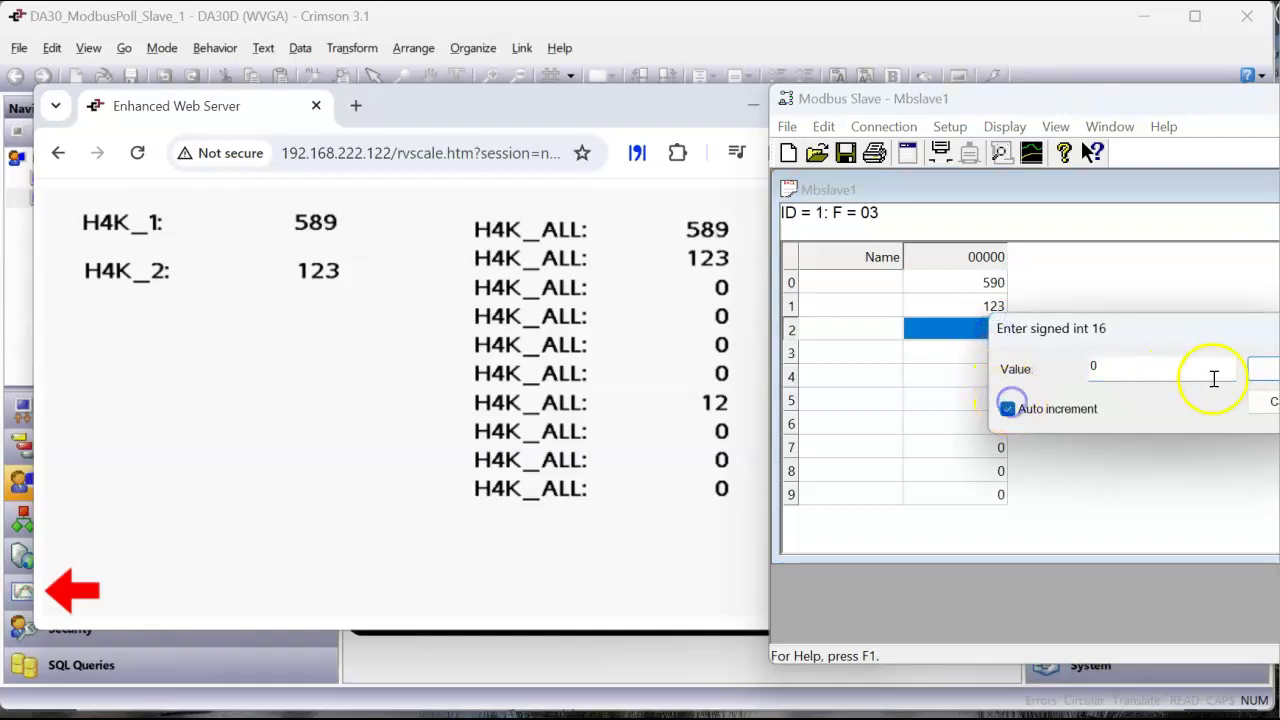
pyautogui.click(1264, 369)
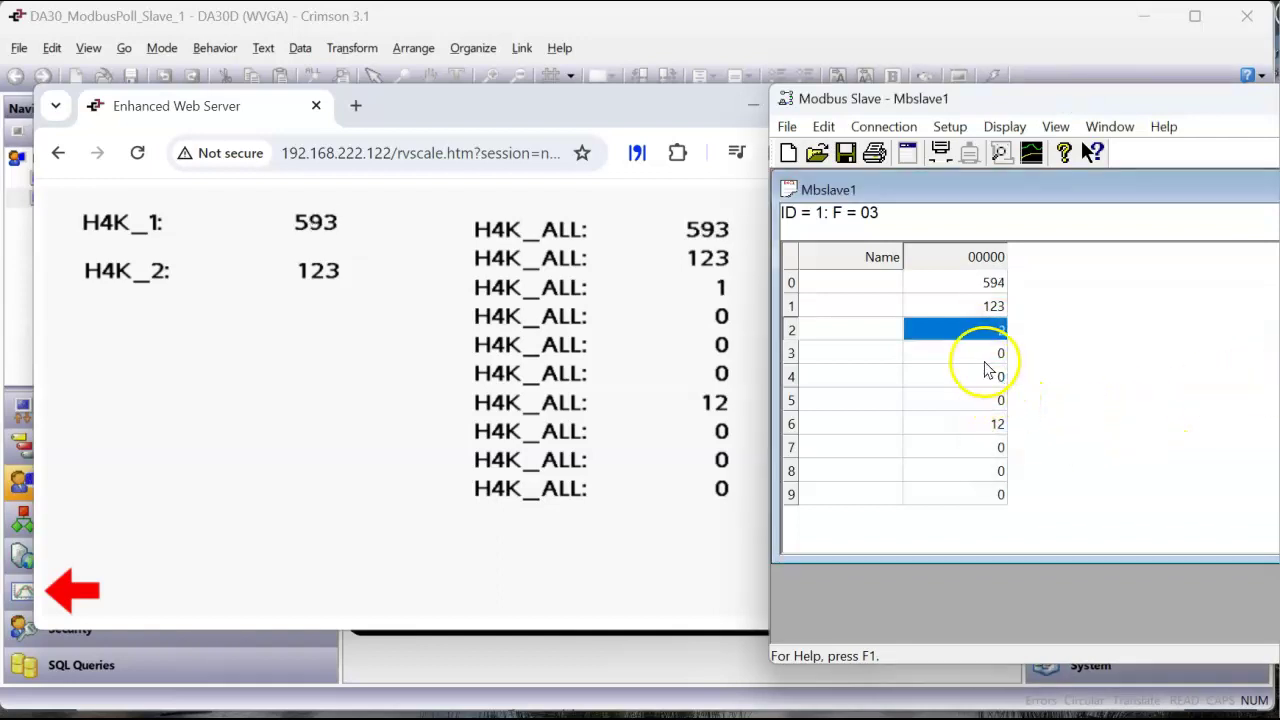
pyautogui.doubleClick(985, 354)
pyautogui.click(1007, 409)
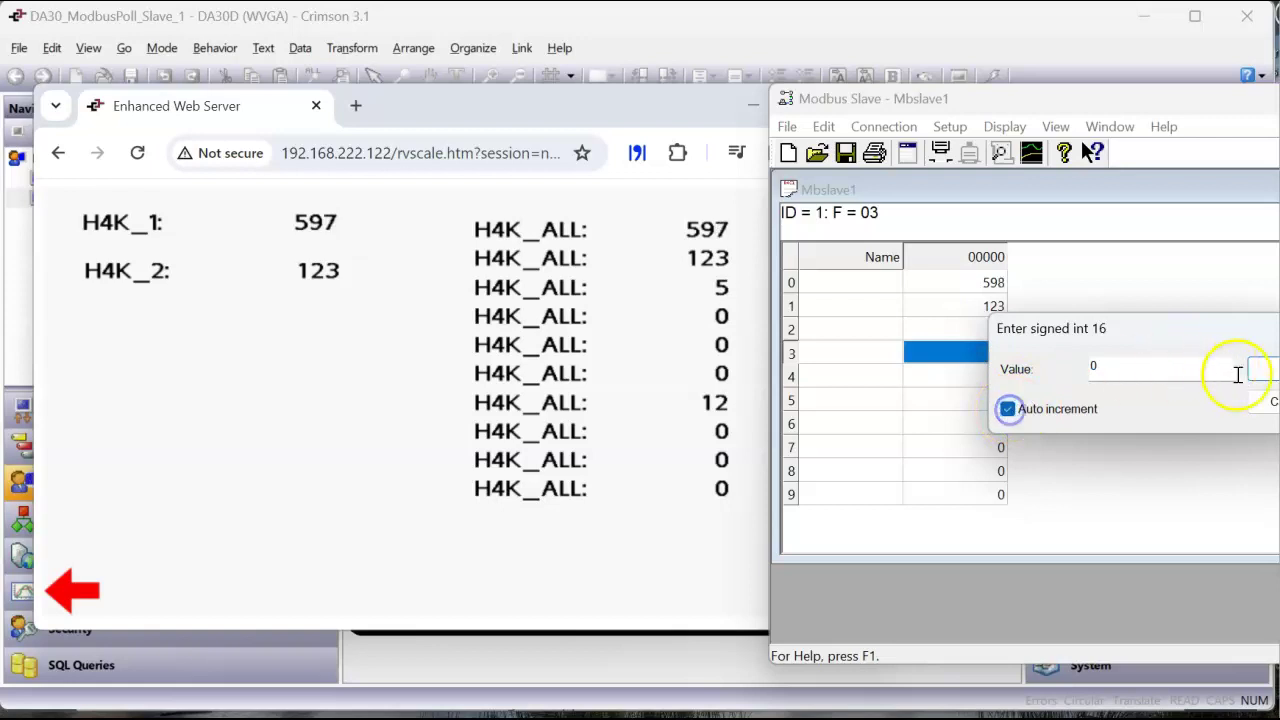
pyautogui.click(1260, 369)
pyautogui.doubleClick(1000, 377)
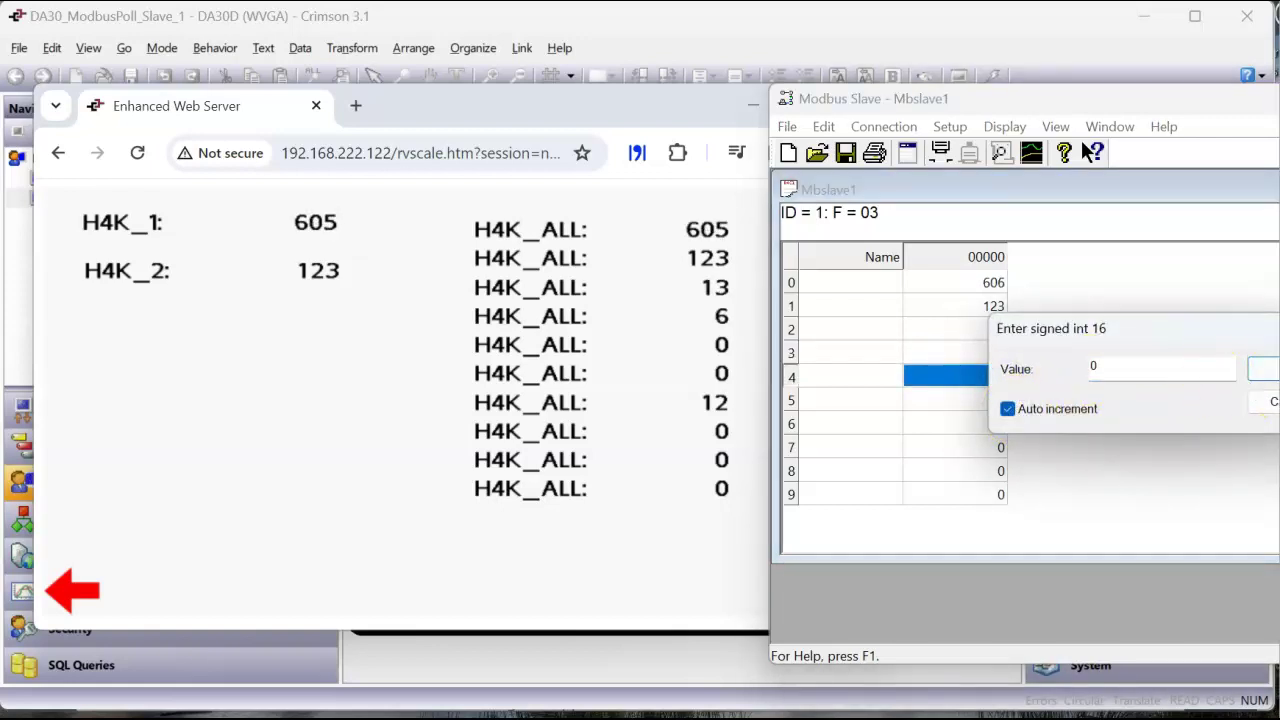
pyautogui.click(1262, 369)
pyautogui.doubleClick(1001, 401)
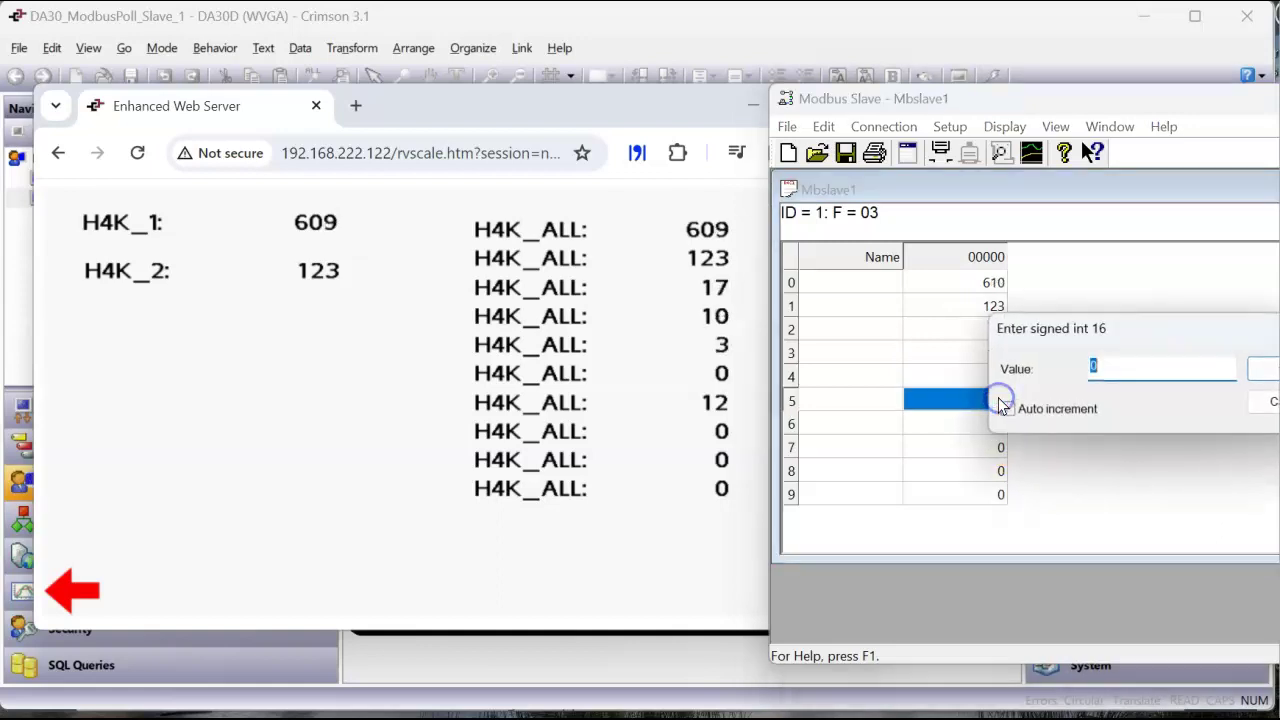
pyautogui.click(1007, 409)
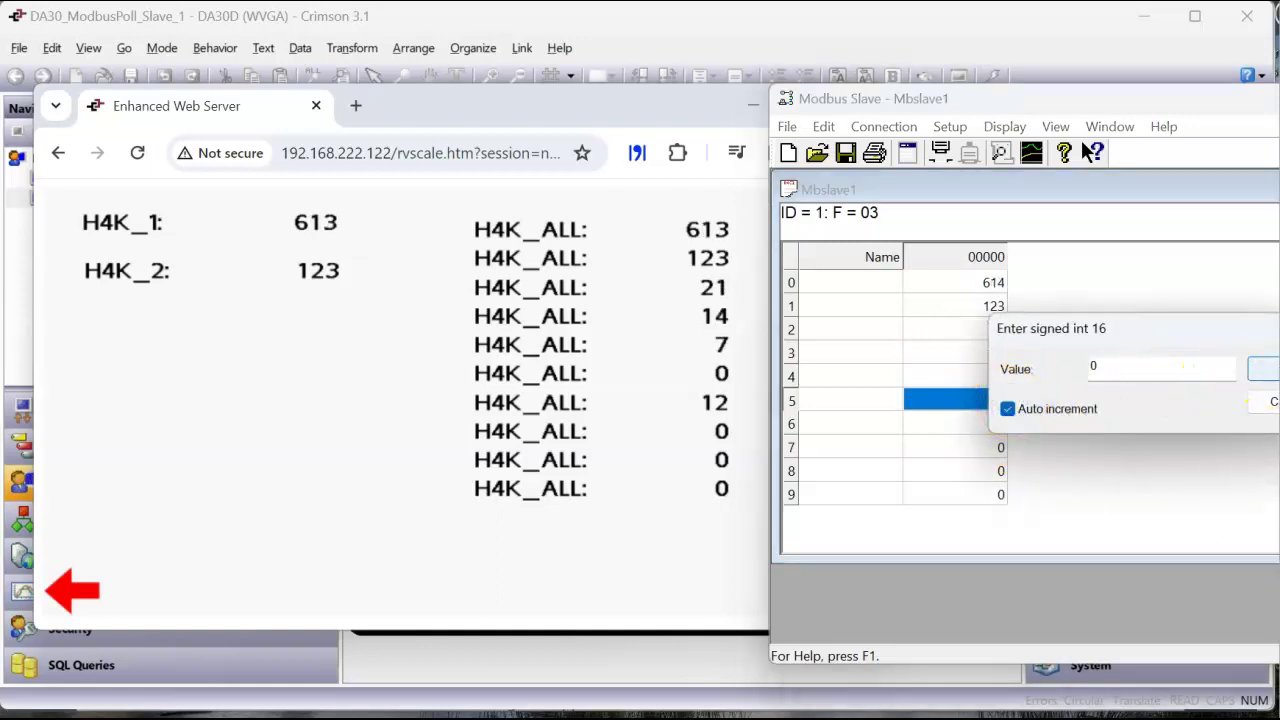
pyautogui.click(1262, 369)
# Turn on auto increment for registers 7, 8 and 9 as well
pyautogui.doubleClick(1006, 448)
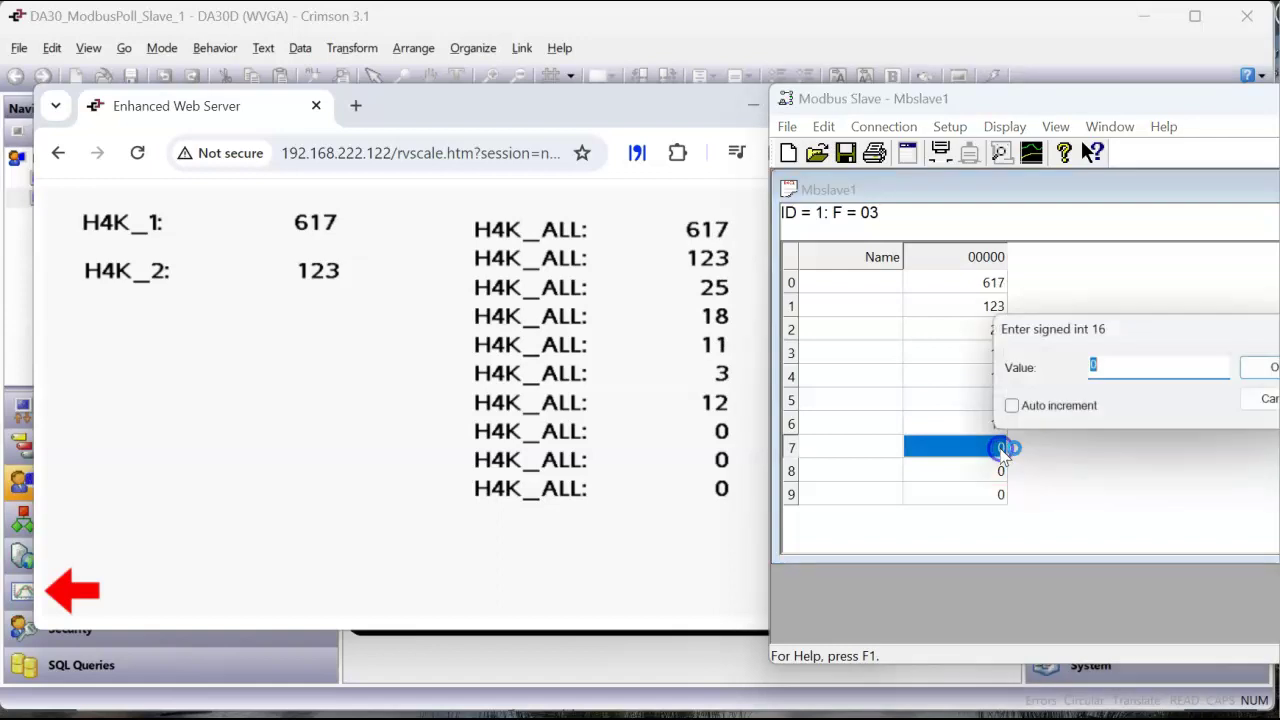
pyautogui.click(1005, 411)
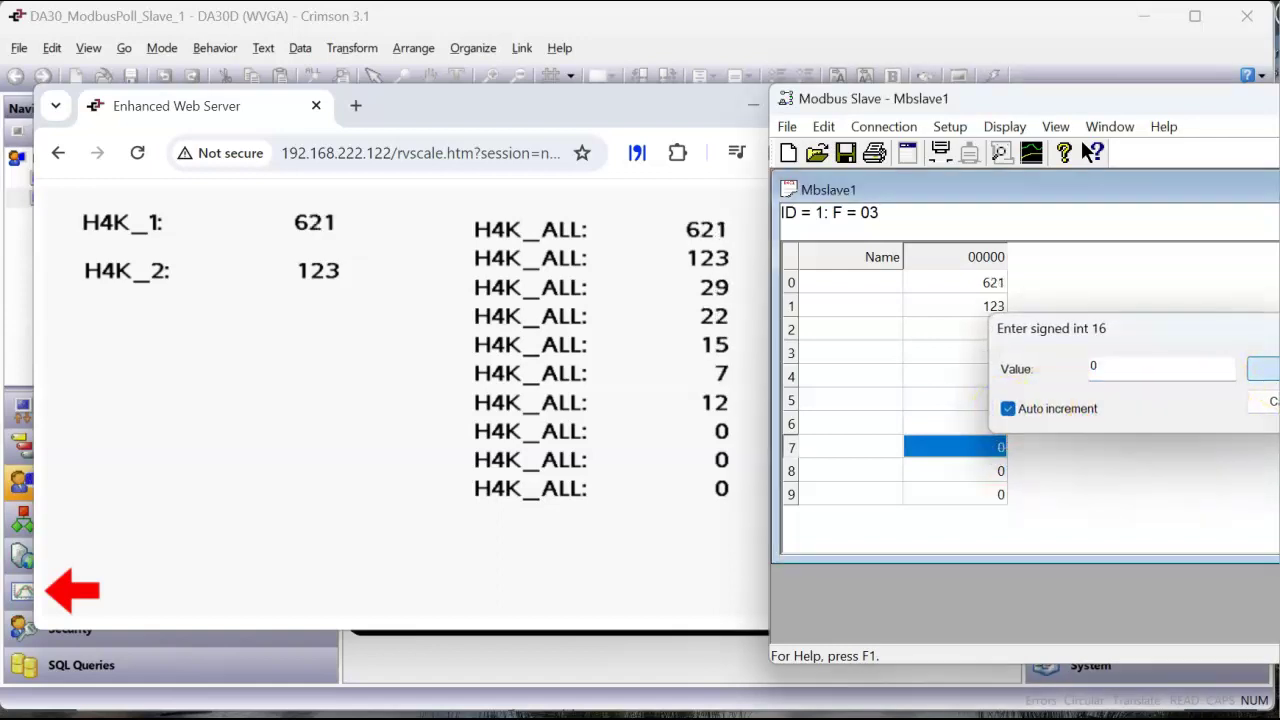
pyautogui.click(1260, 370)
pyautogui.click(978, 484)
pyautogui.doubleClick(978, 484)
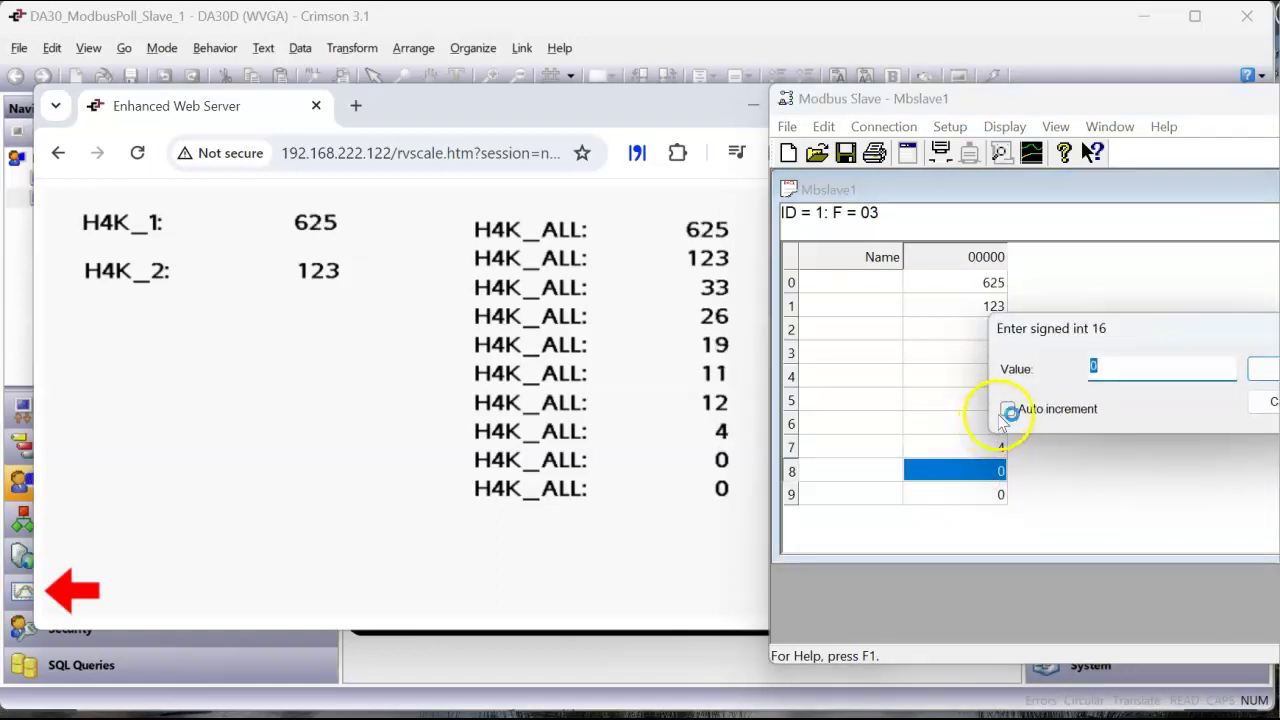
pyautogui.click(1007, 409)
pyautogui.click(1262, 369)
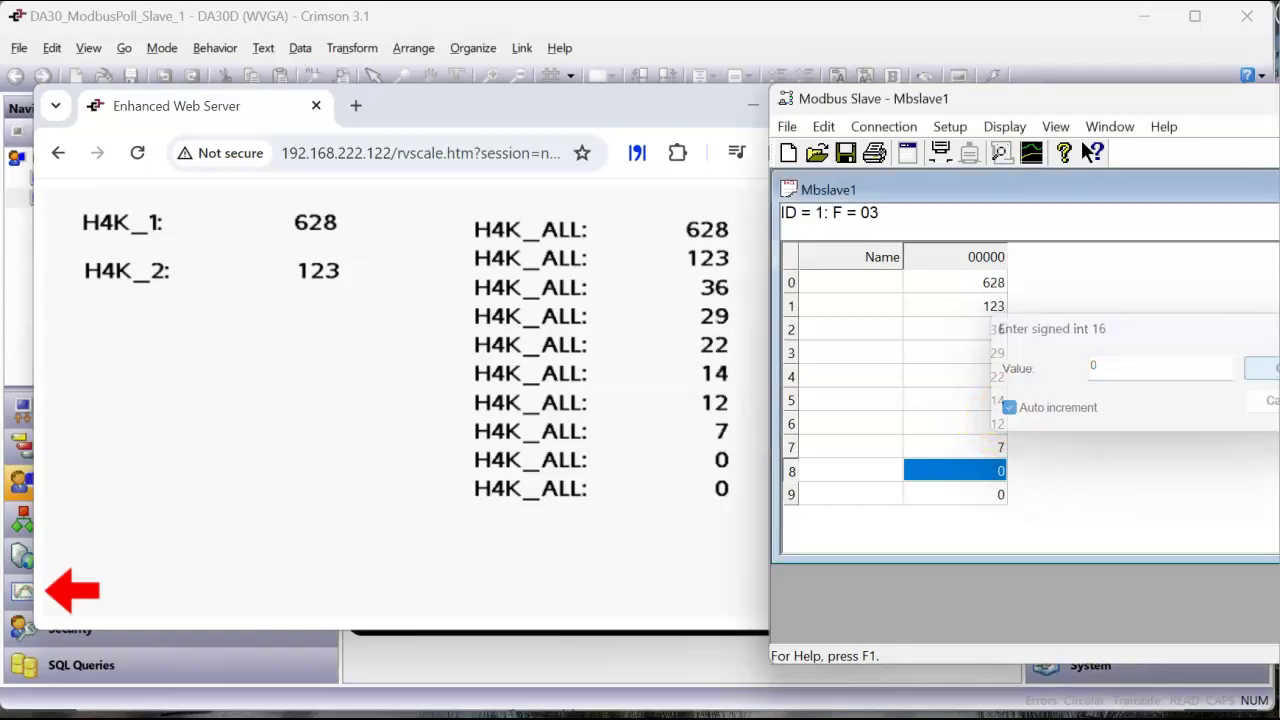
pyautogui.doubleClick(1000, 493)
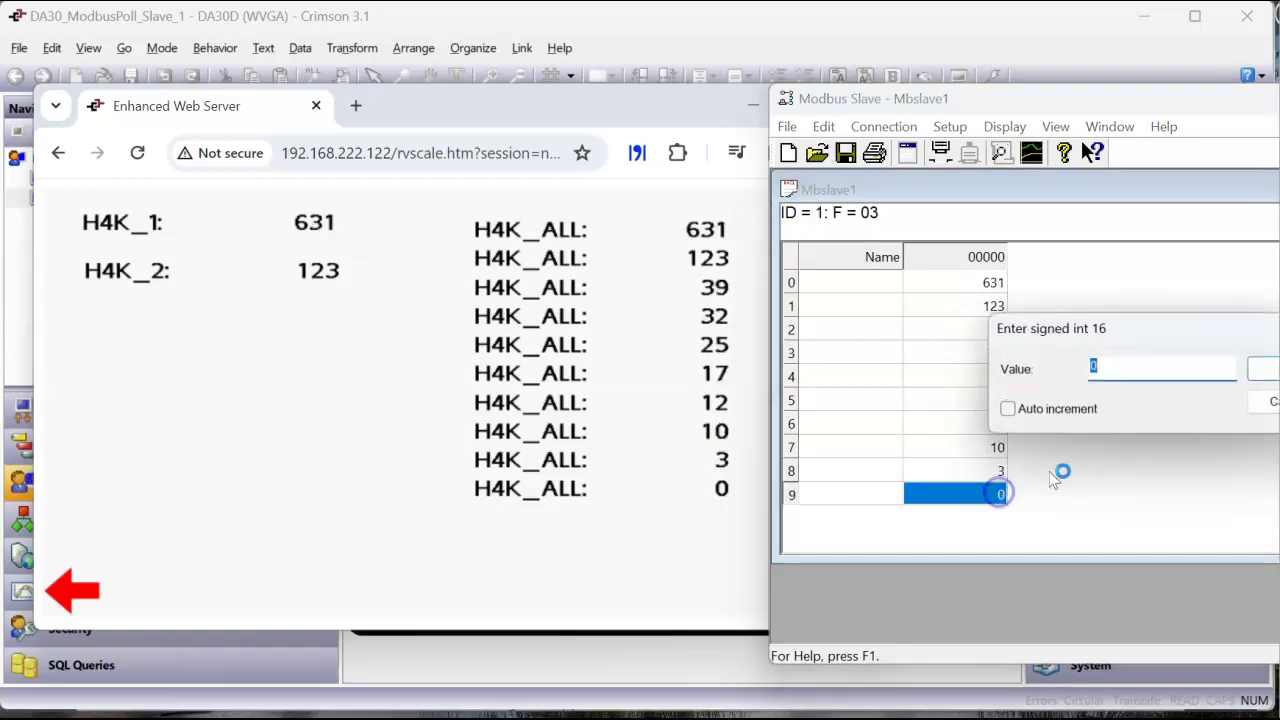
pyautogui.click(1007, 409)
pyautogui.press('Return')
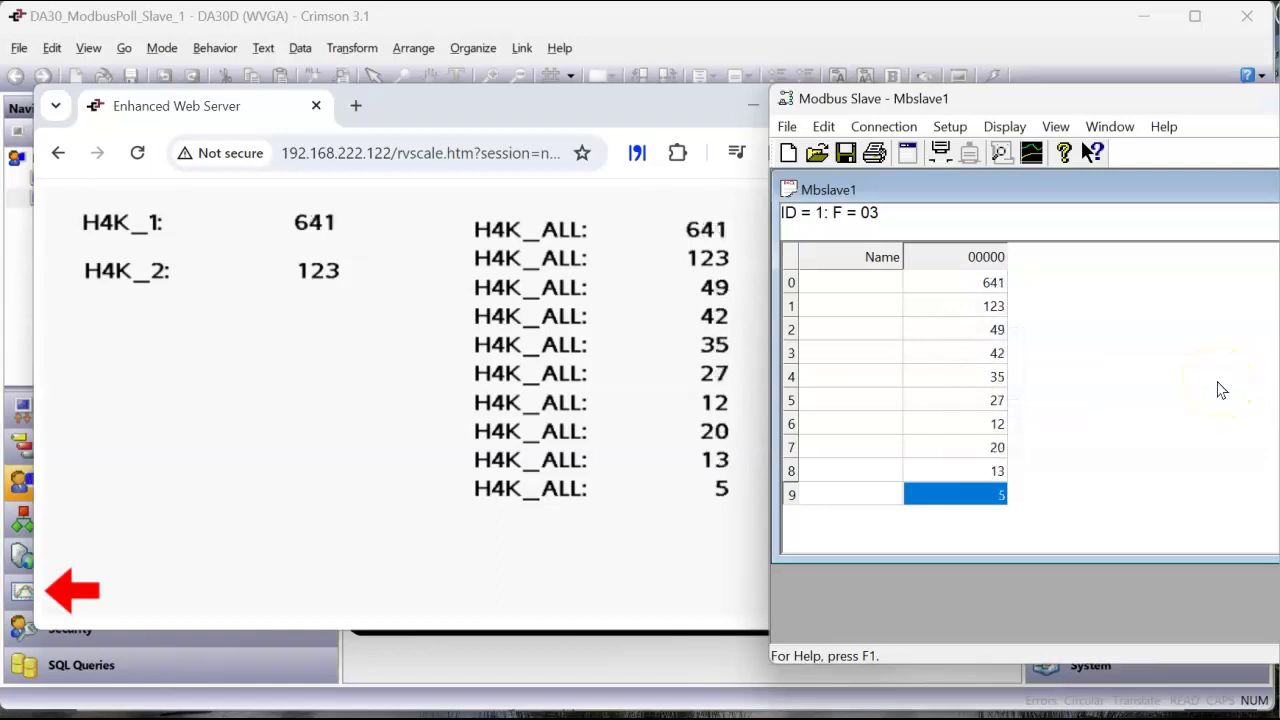
# Stop the communication traffic log and close it
pyautogui.click(1001, 155)
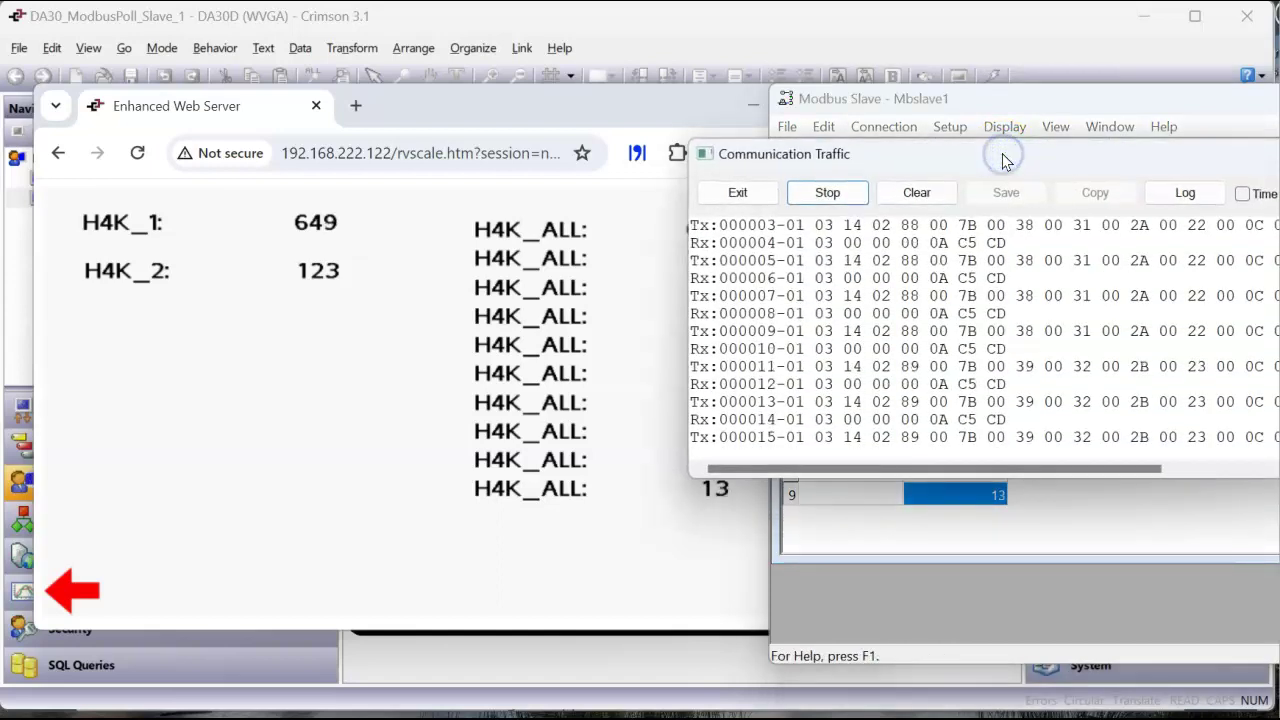
pyautogui.click(828, 193)
pyautogui.click(1252, 154)
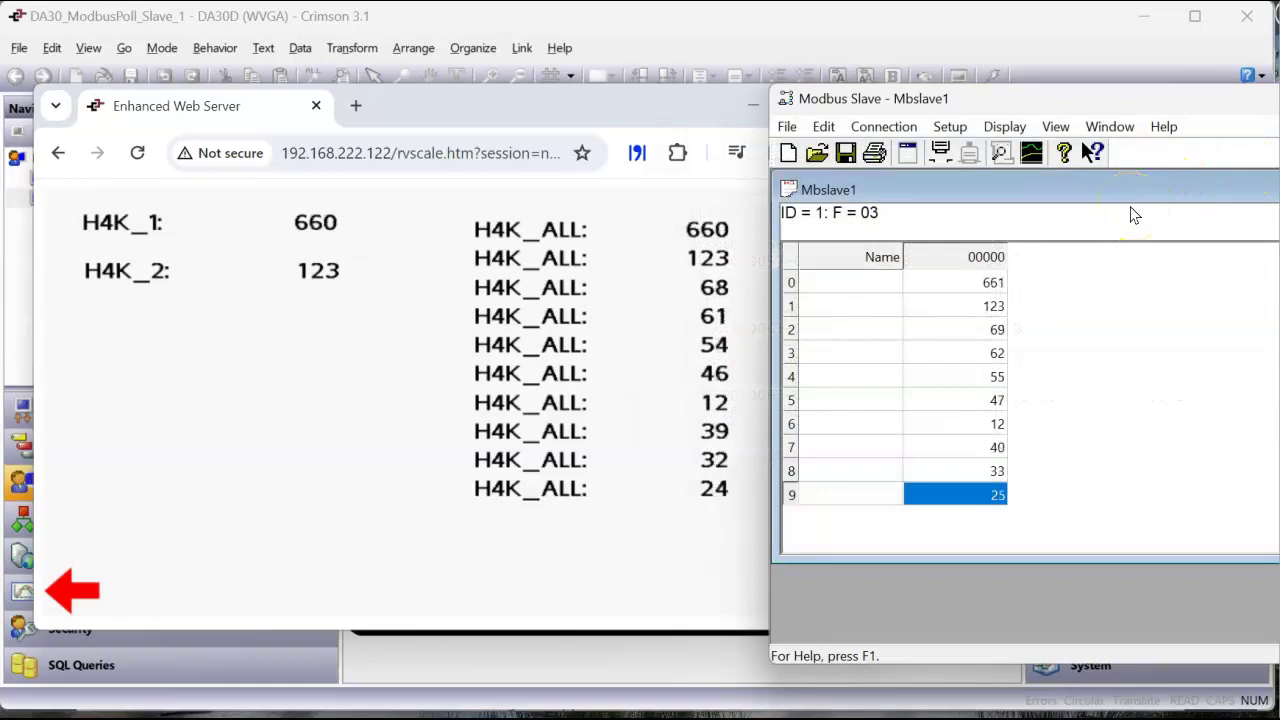
# Set register 6 to a fixed value of 99, then bring the other browser window forward
pyautogui.doubleClick(1000, 424)
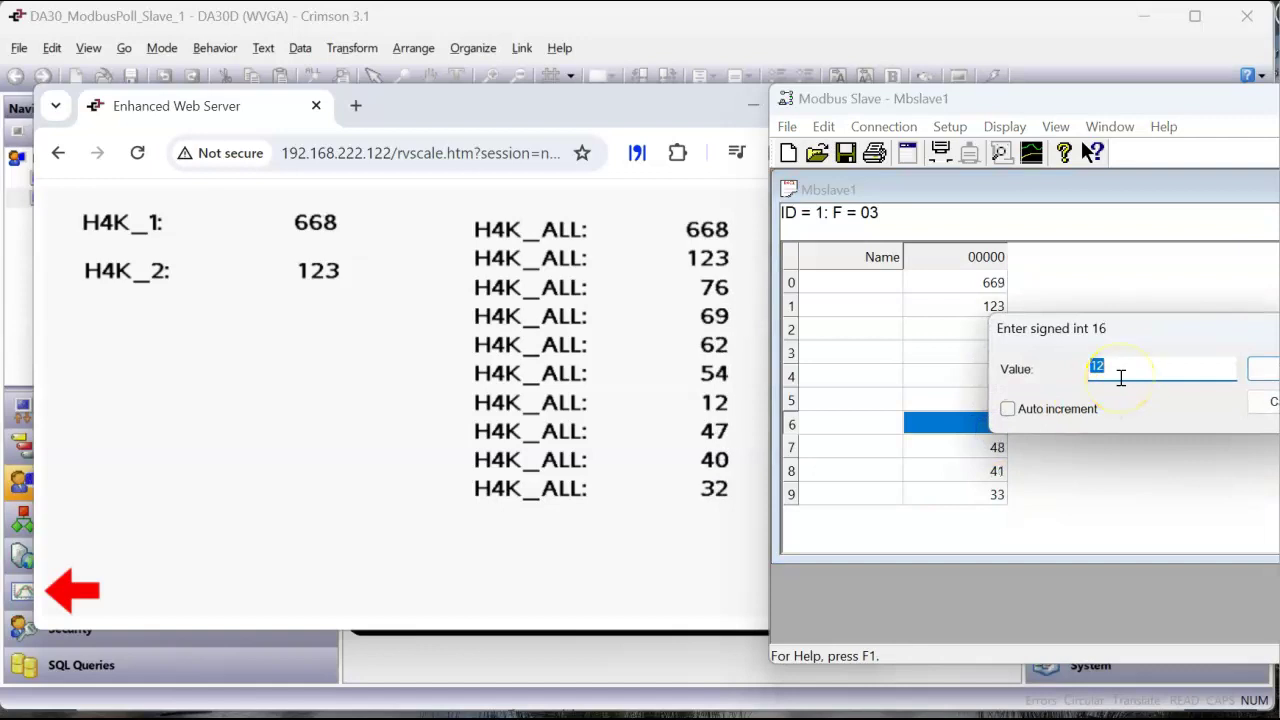
pyautogui.write('99')
pyautogui.press('Return')
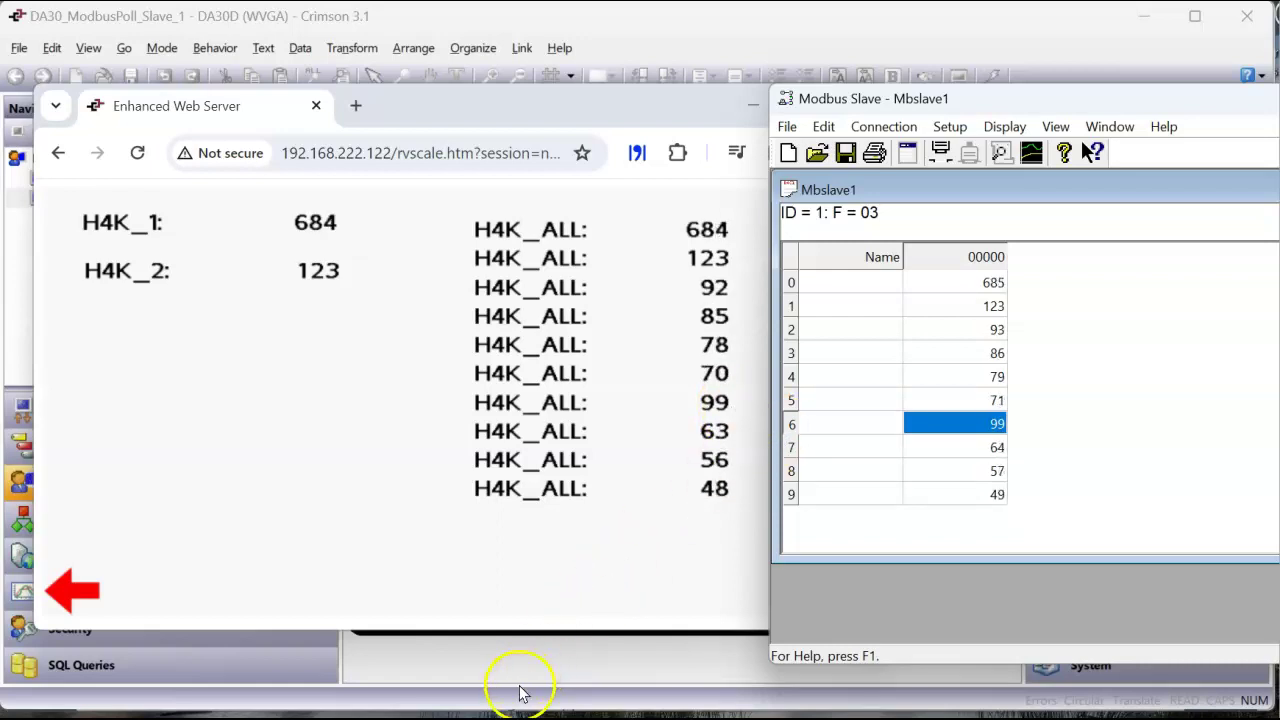
pyautogui.click(390, 712)
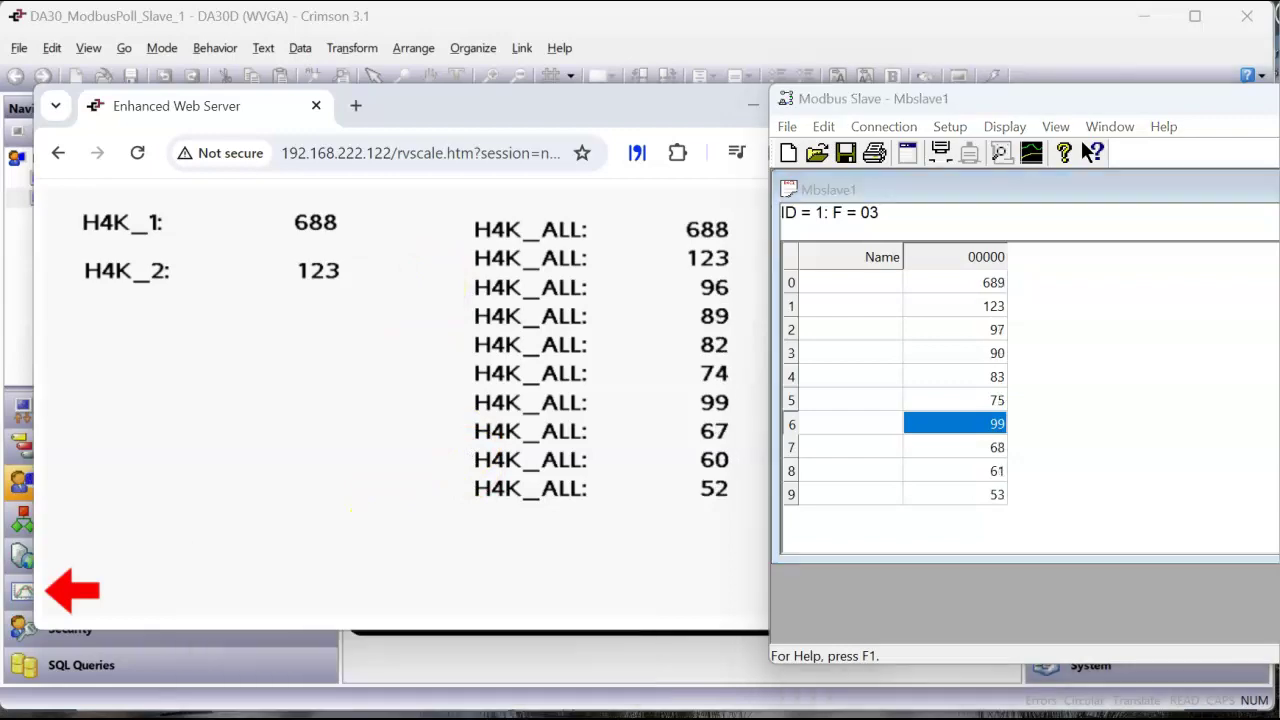
pyautogui.click(385, 685)
# Play the SH-U11 converter's product video on Amazon, muted and paused, then close it
pyautogui.click(190, 25)
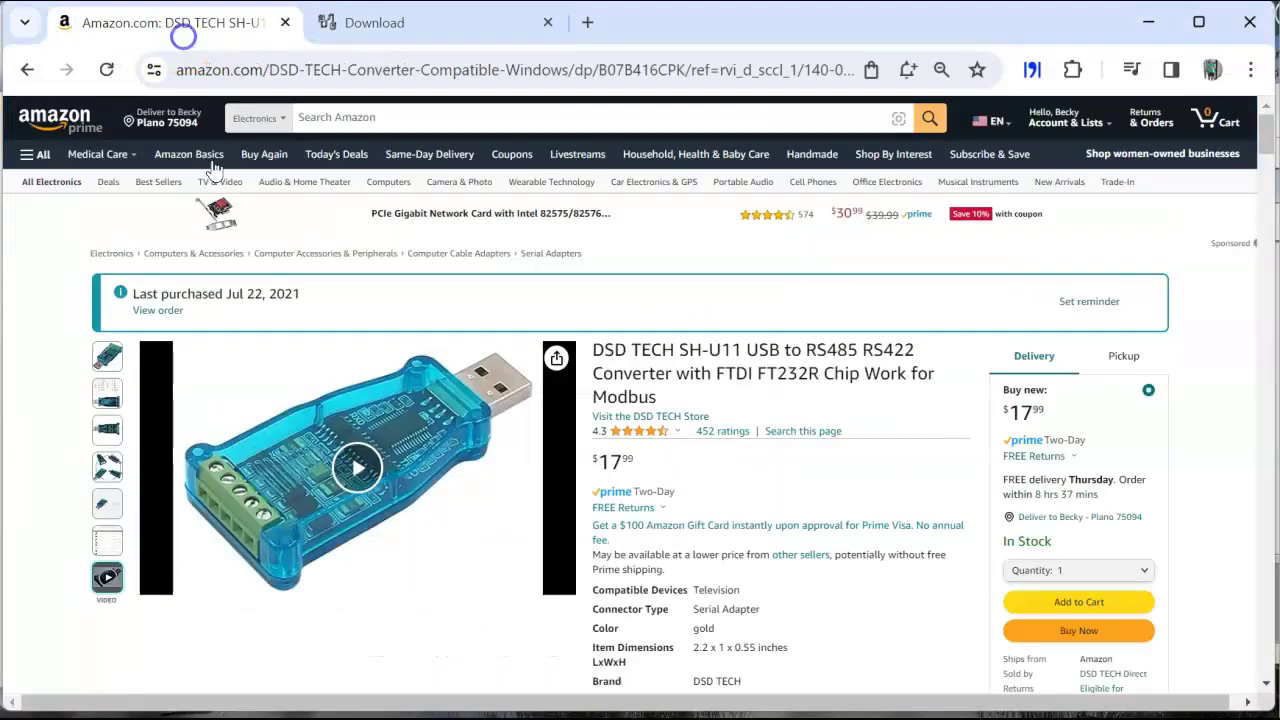
pyautogui.click(107, 576)
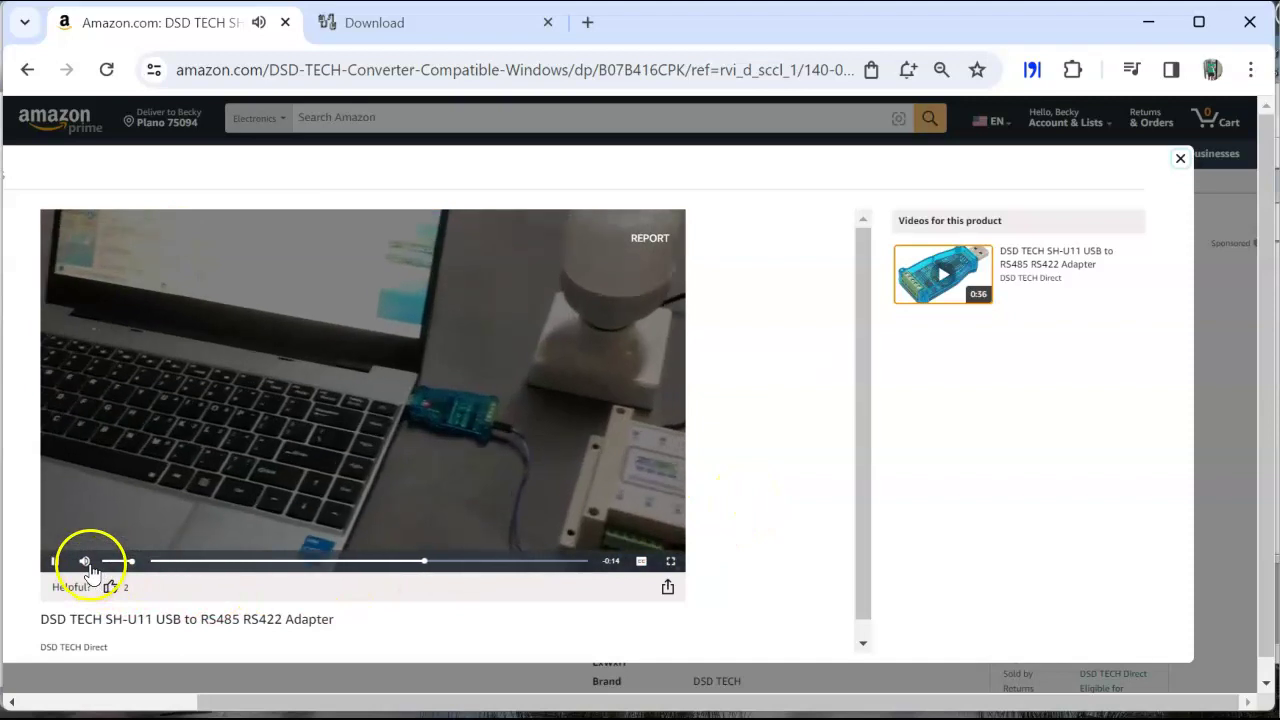
pyautogui.click(86, 563)
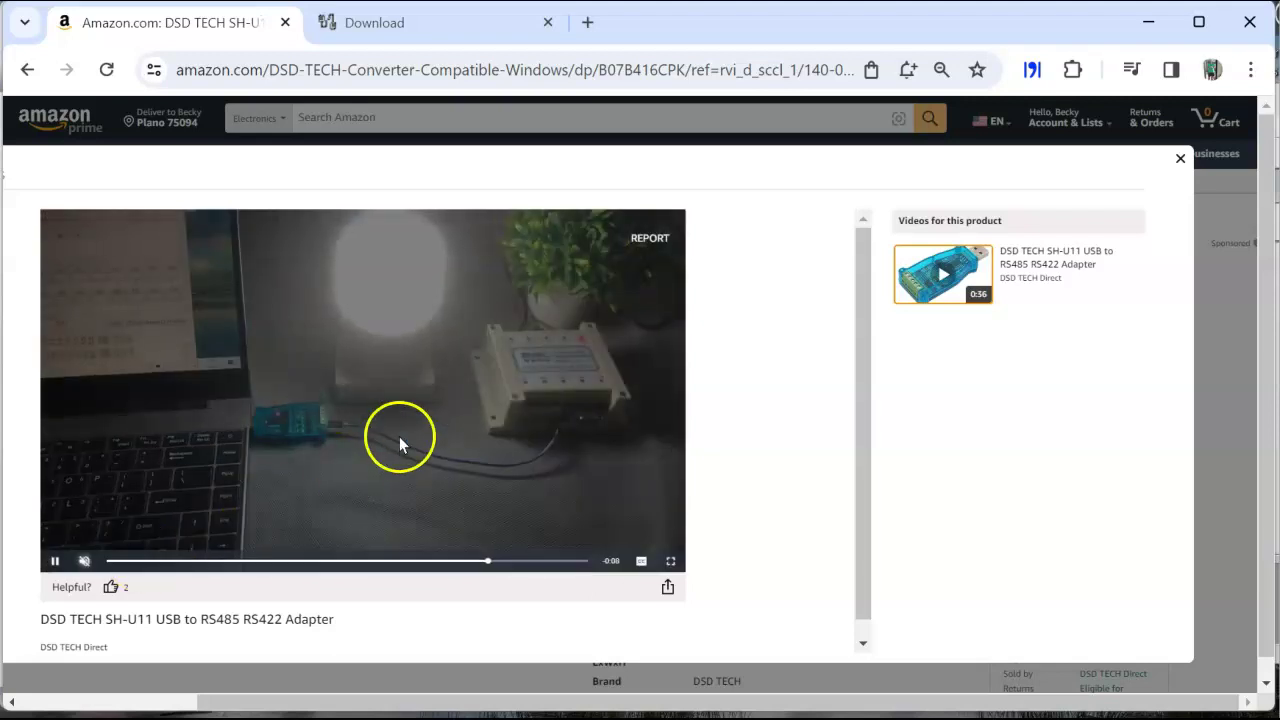
pyautogui.click(399, 436)
pyautogui.click(1180, 158)
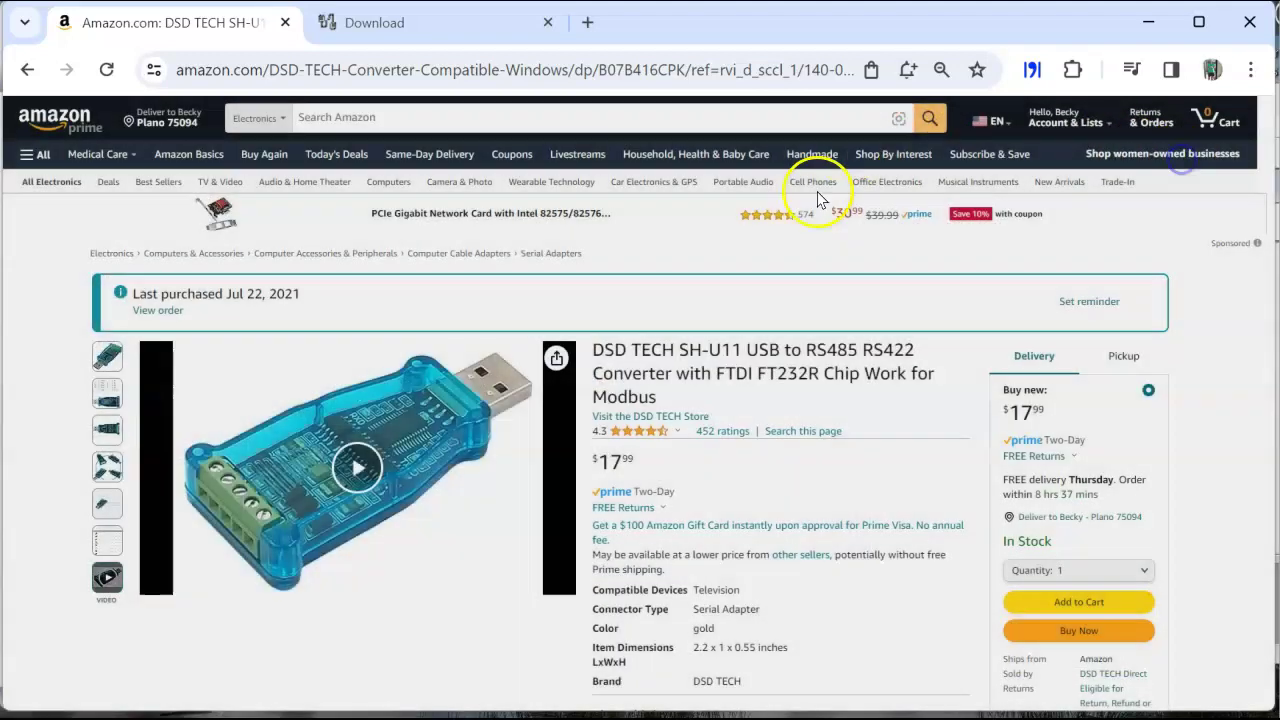
# Switch to the Enhanced Web Server window and then back to Amazon
pyautogui.click(450, 674)
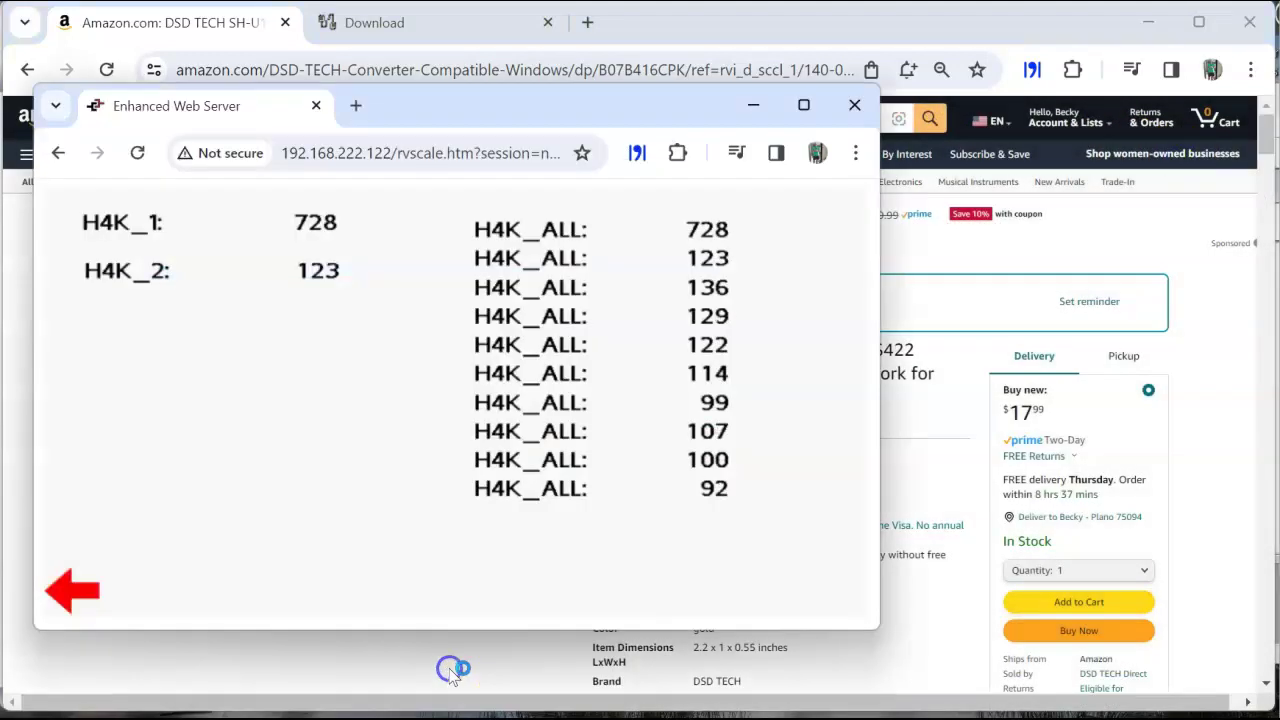
pyautogui.moveTo(450, 674)
pyautogui.click(361, 668)
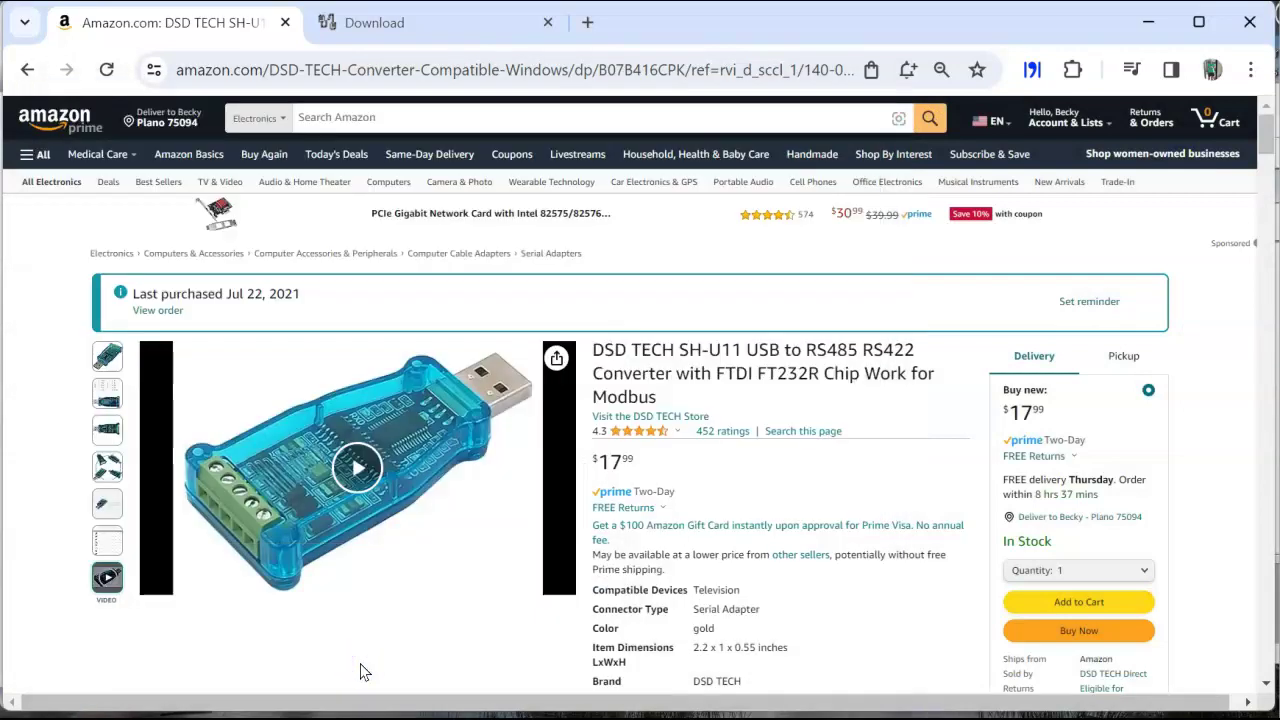
# Check the red arrow on the Crimson Test_Tags page, then return to the Amazon window
pyautogui.click(601, 714)
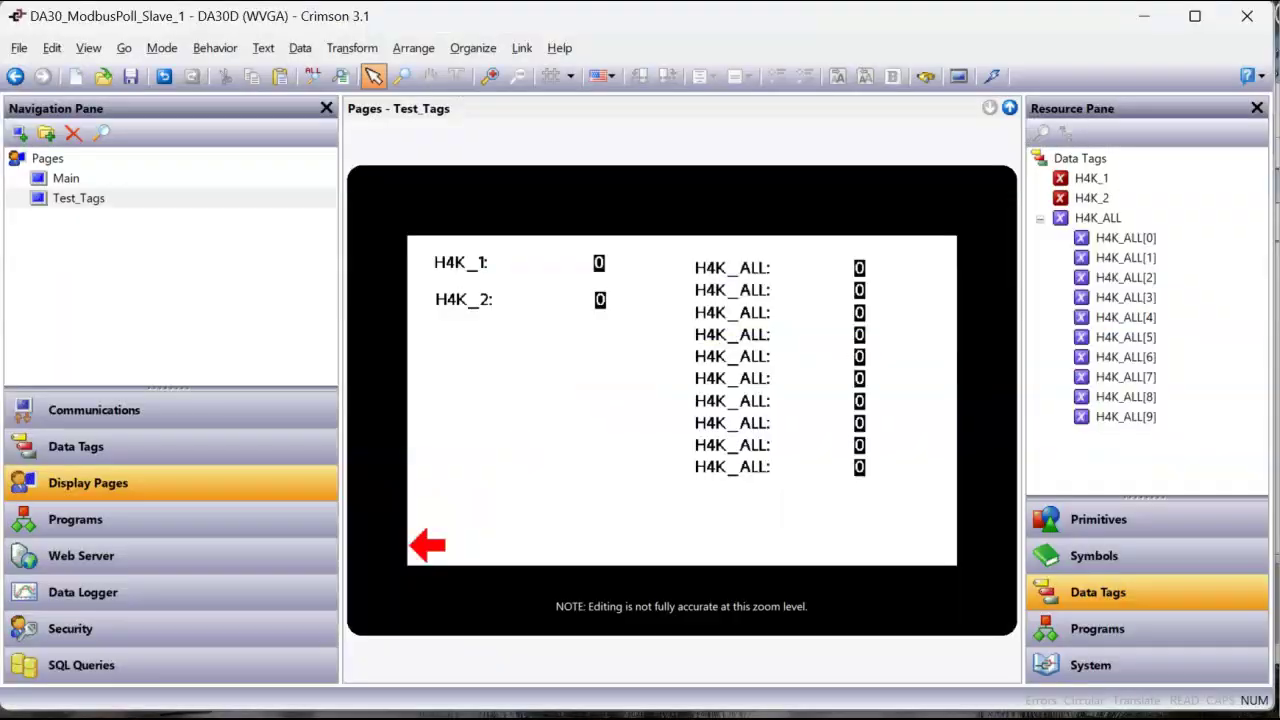
pyautogui.click(428, 541)
pyautogui.click(451, 428)
pyautogui.moveTo(380, 712)
pyautogui.click(345, 660)
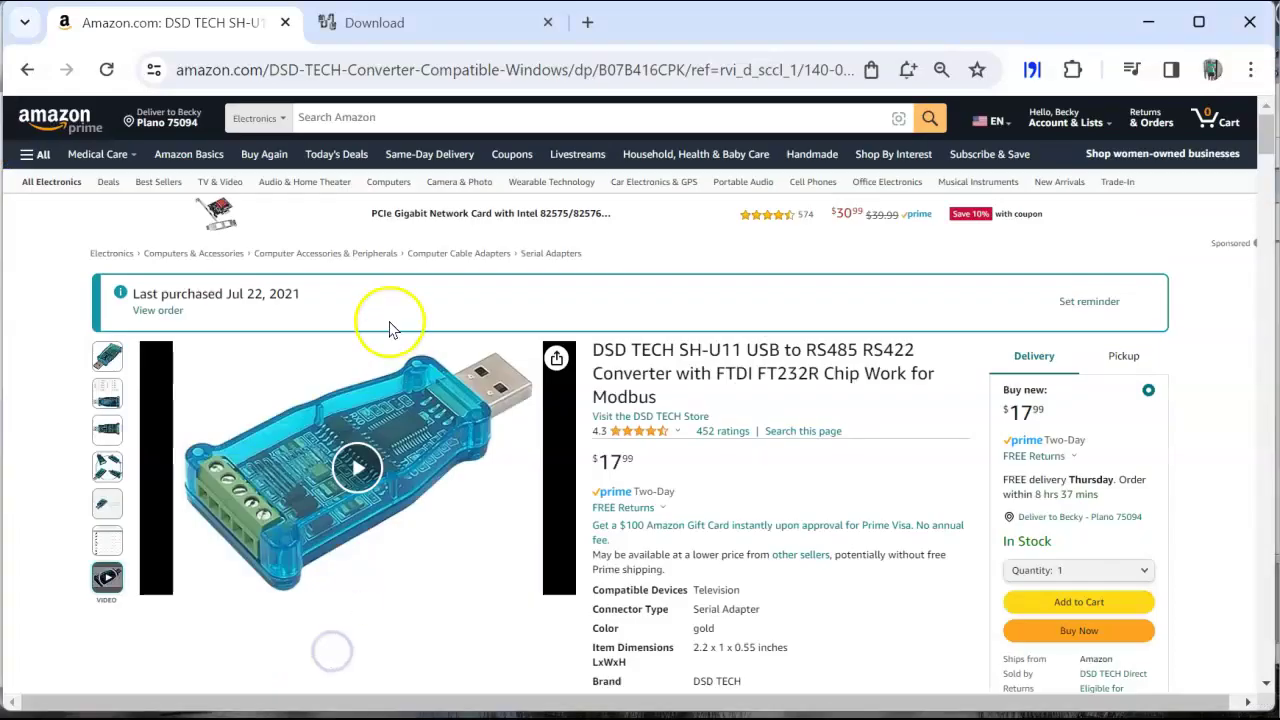
# Open the SH-U11 wiring diagram page in the Enhanced Web Server
pyautogui.moveTo(457, 694)
pyautogui.click(500, 660)
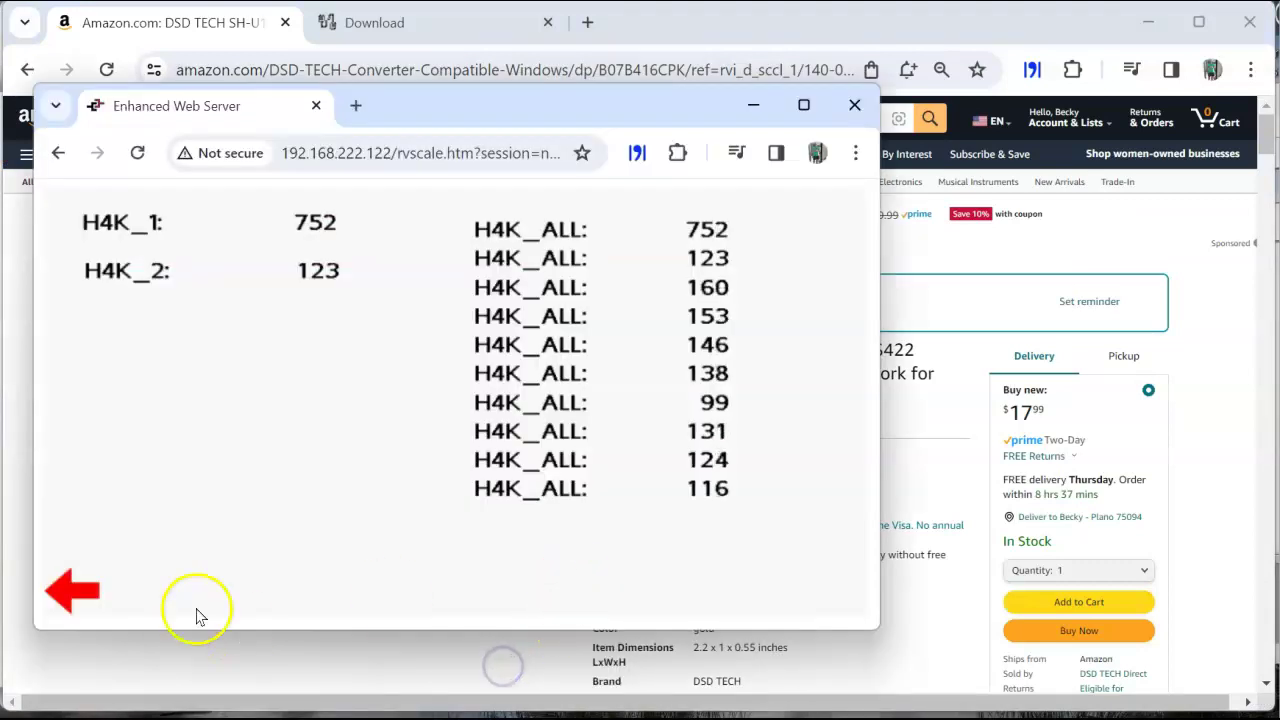
pyautogui.click(80, 594)
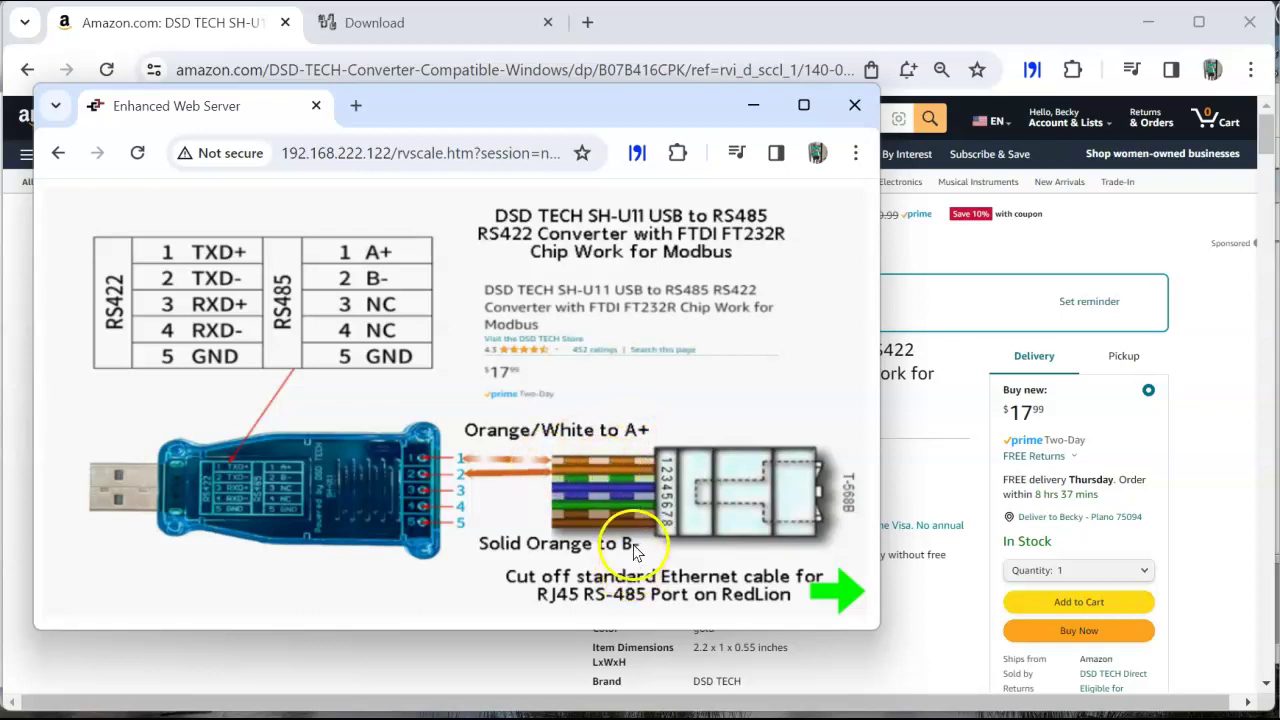
pyautogui.click(456, 476)
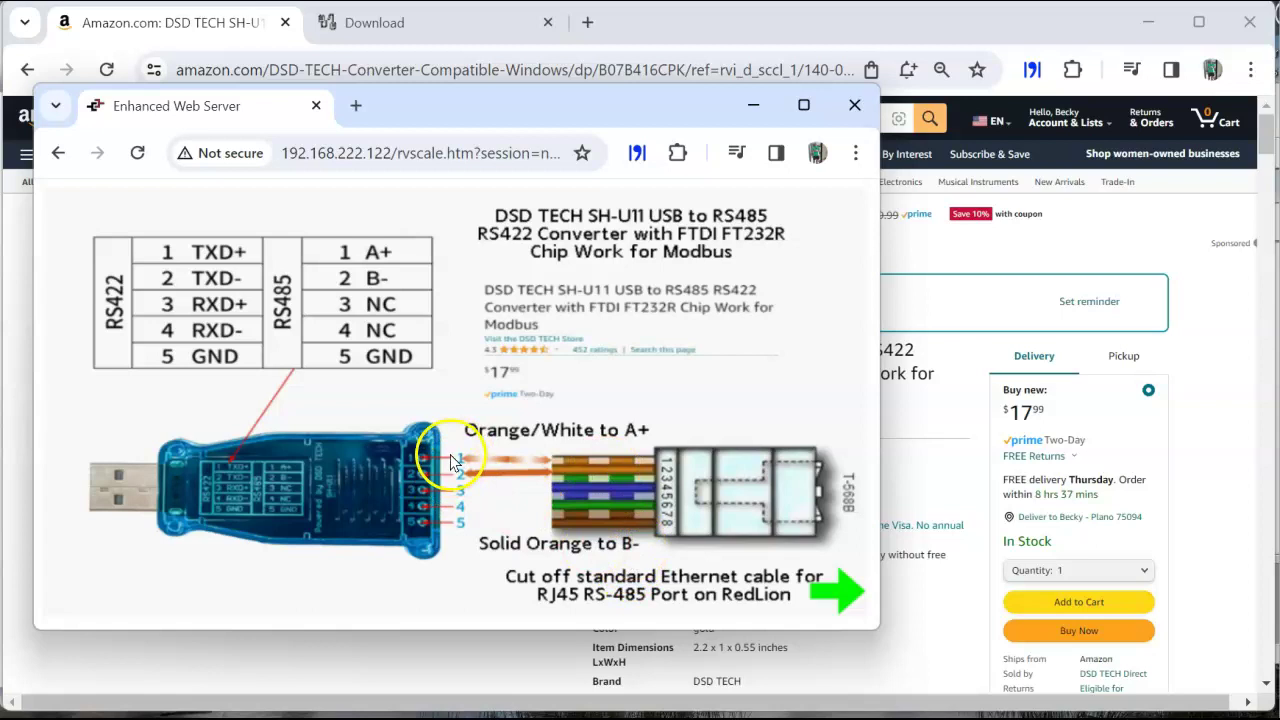